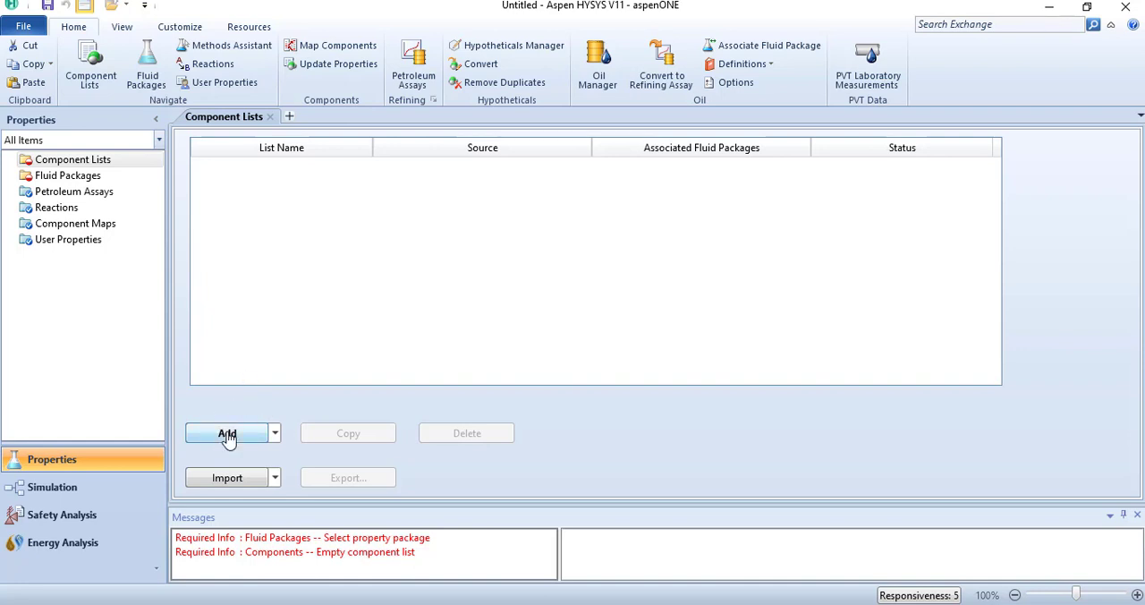
Step: Create a new component list from the HYSYS databank and add acetone to it
left_click(228, 435)
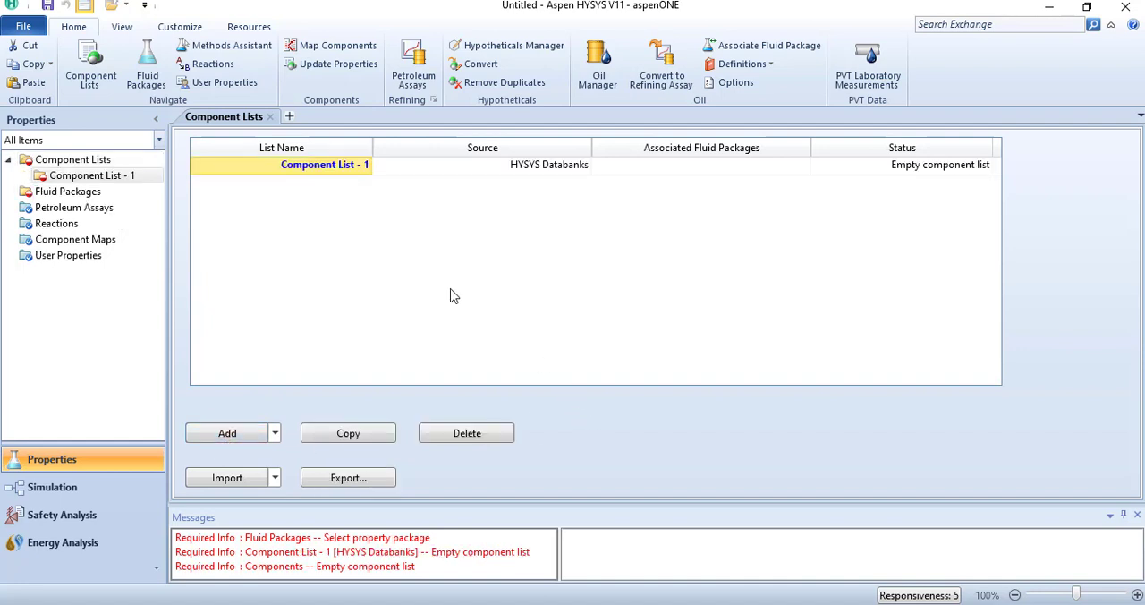
double_click(327, 218)
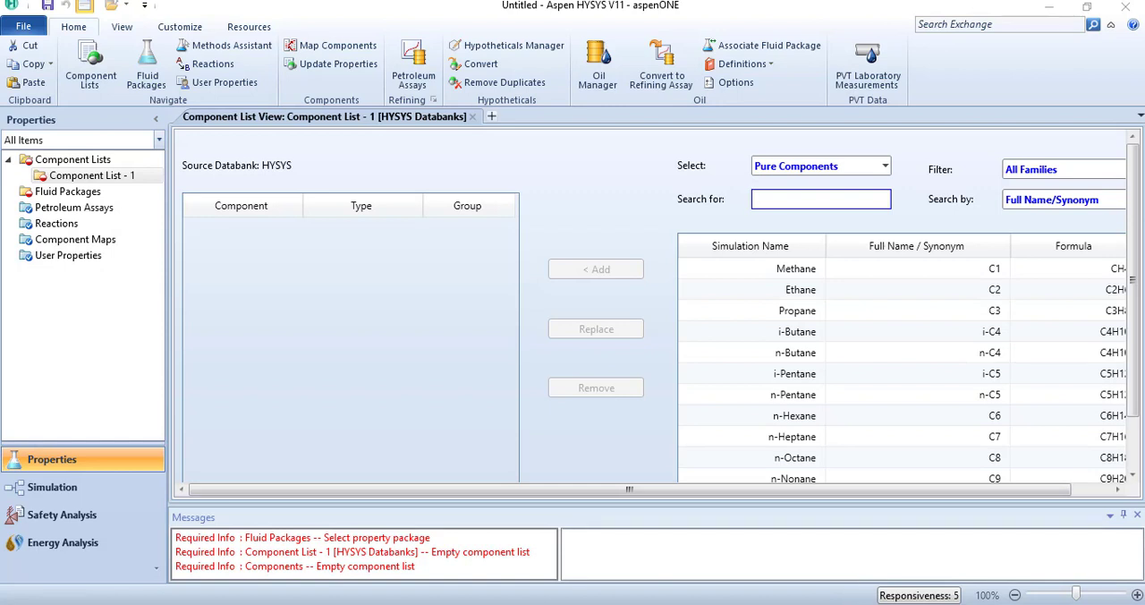
left_click(814, 199)
left_click(814, 200)
key("alt+Tab")
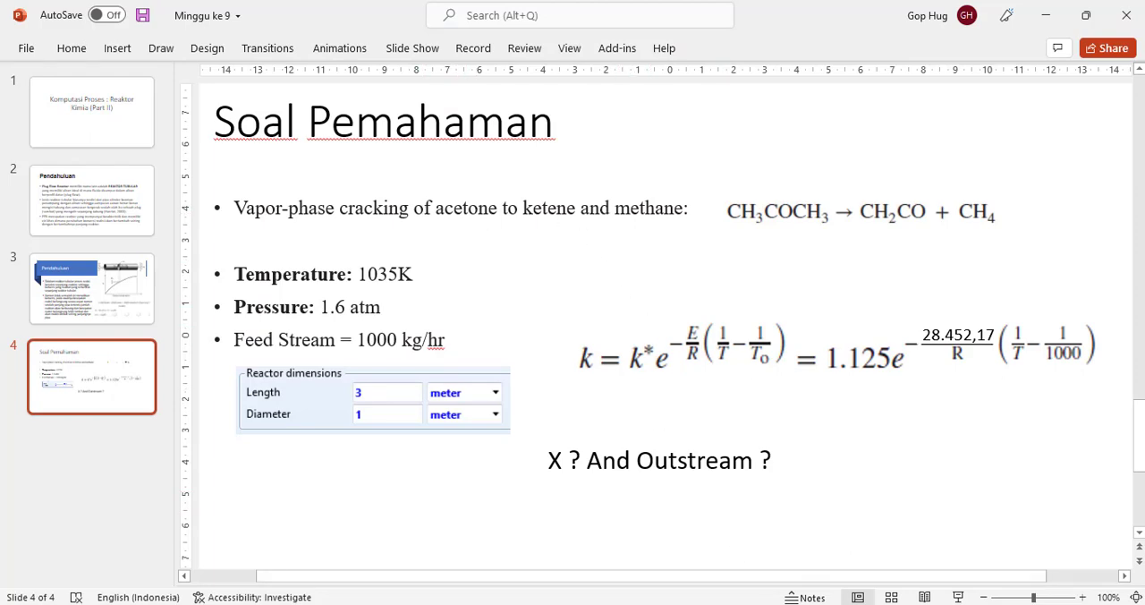
key("alt+Tab")
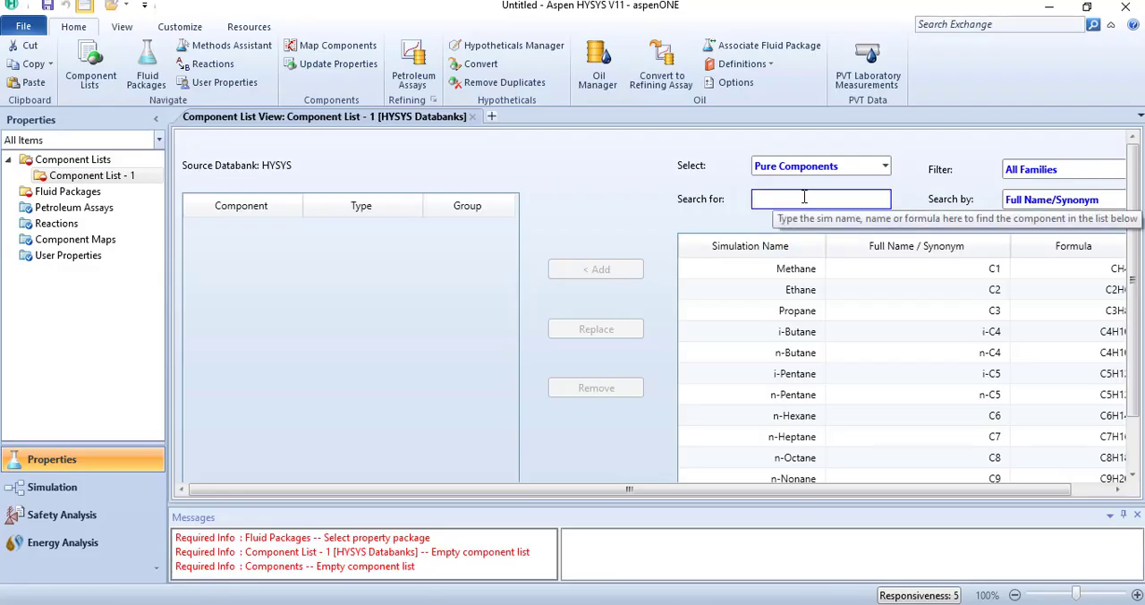
type("acetone")
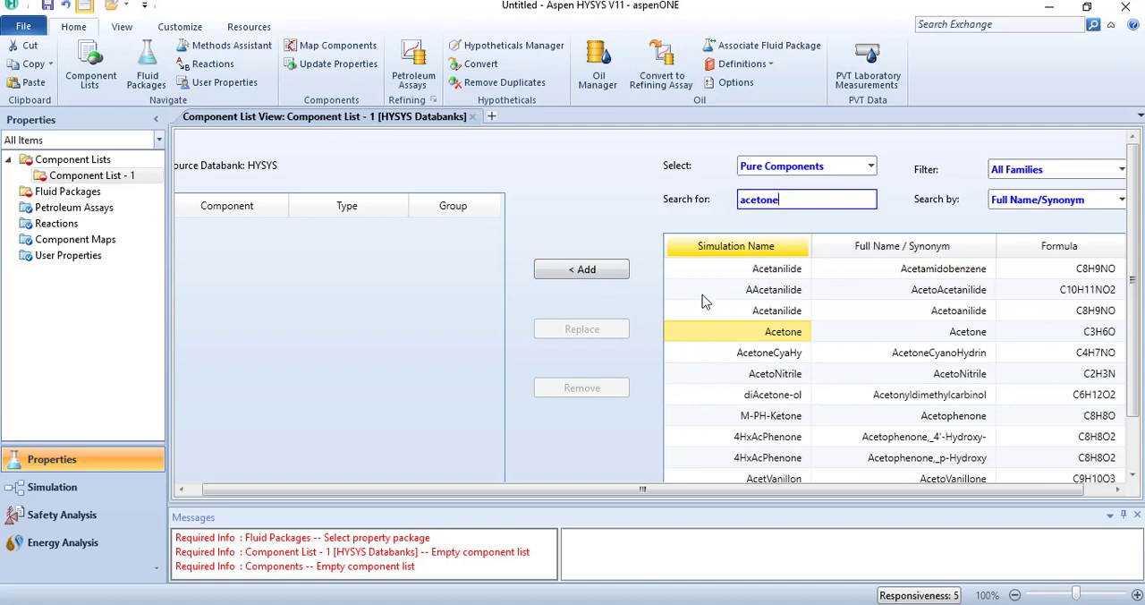
left_click(583, 271)
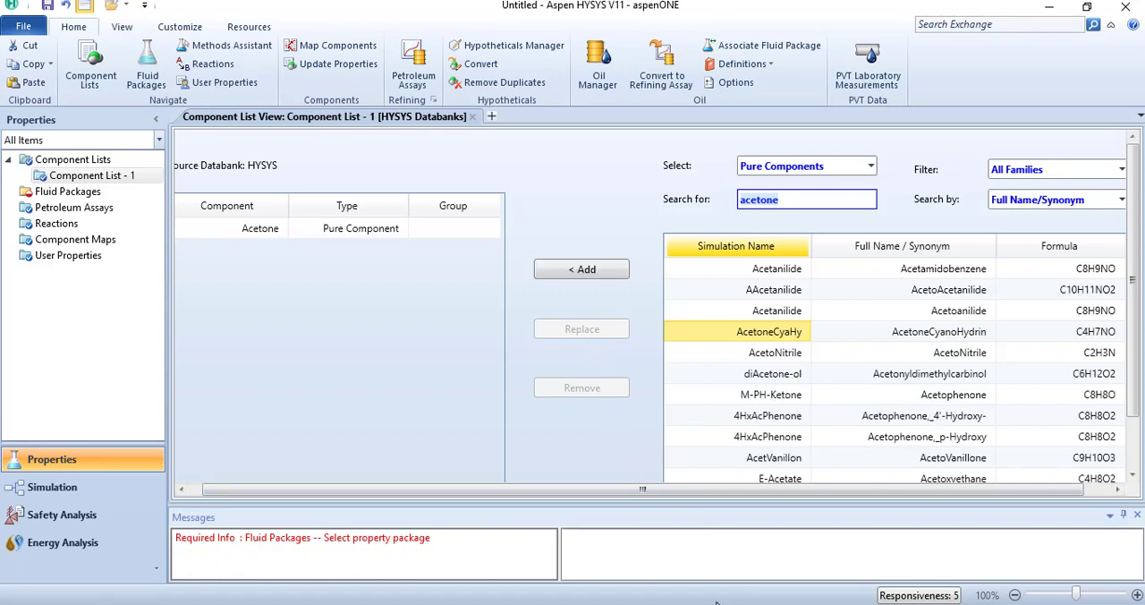
Step: Find ketene and methane among the pure components and add both to the component list
type("k")
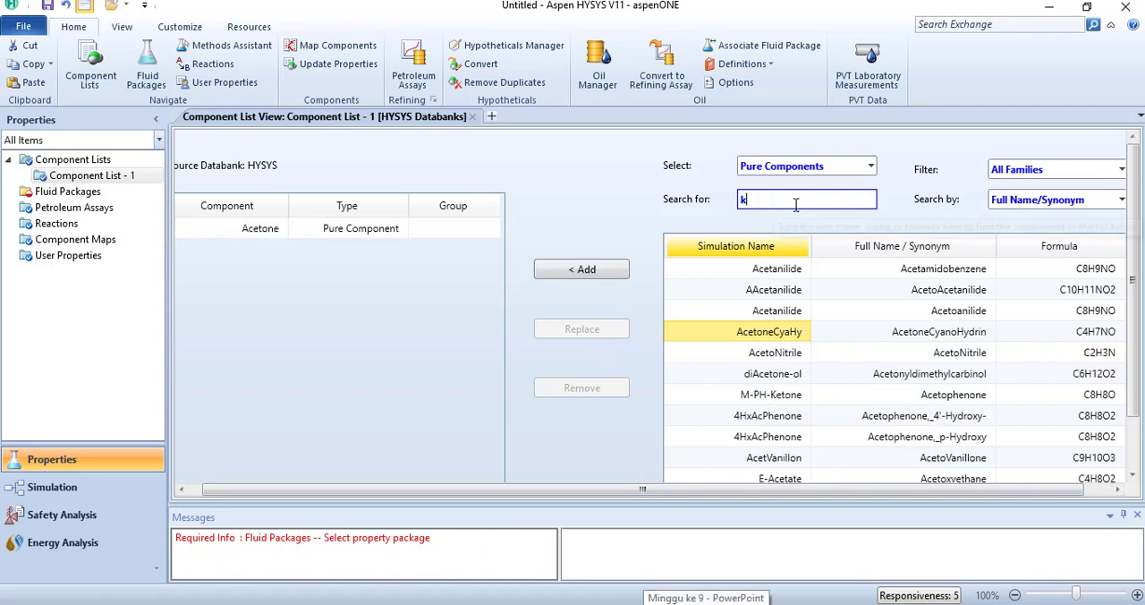
type("ete")
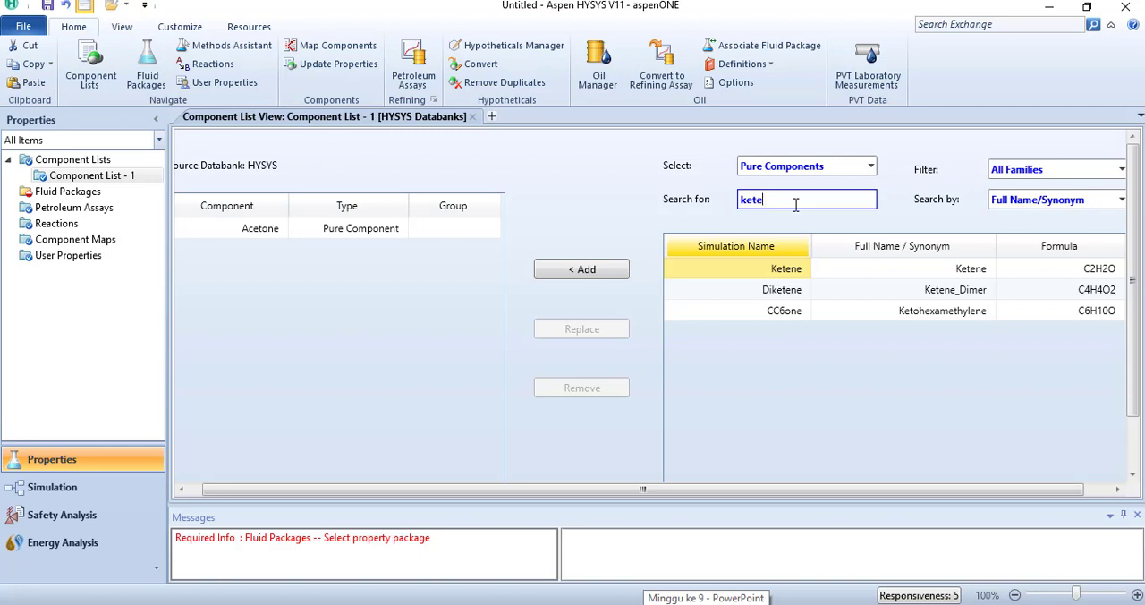
left_click(582, 270)
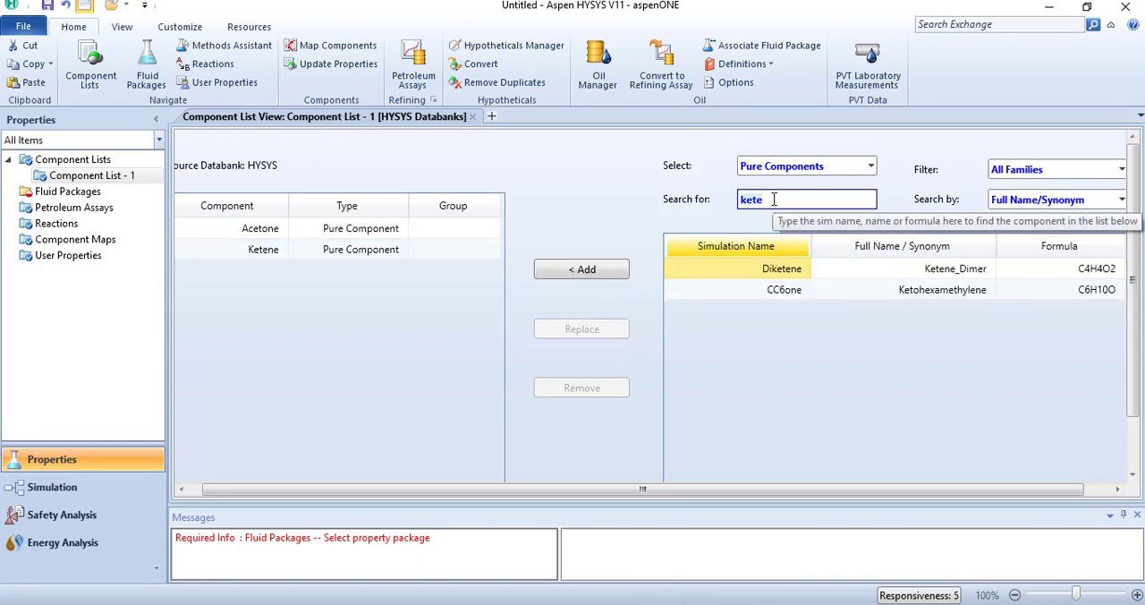
type("methan")
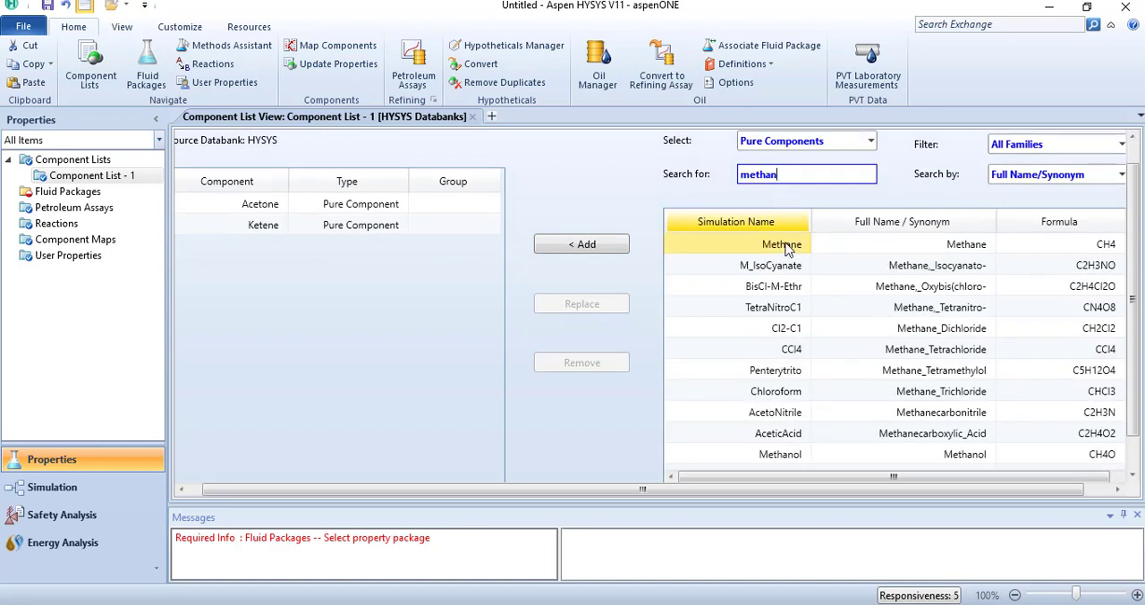
left_click(597, 244)
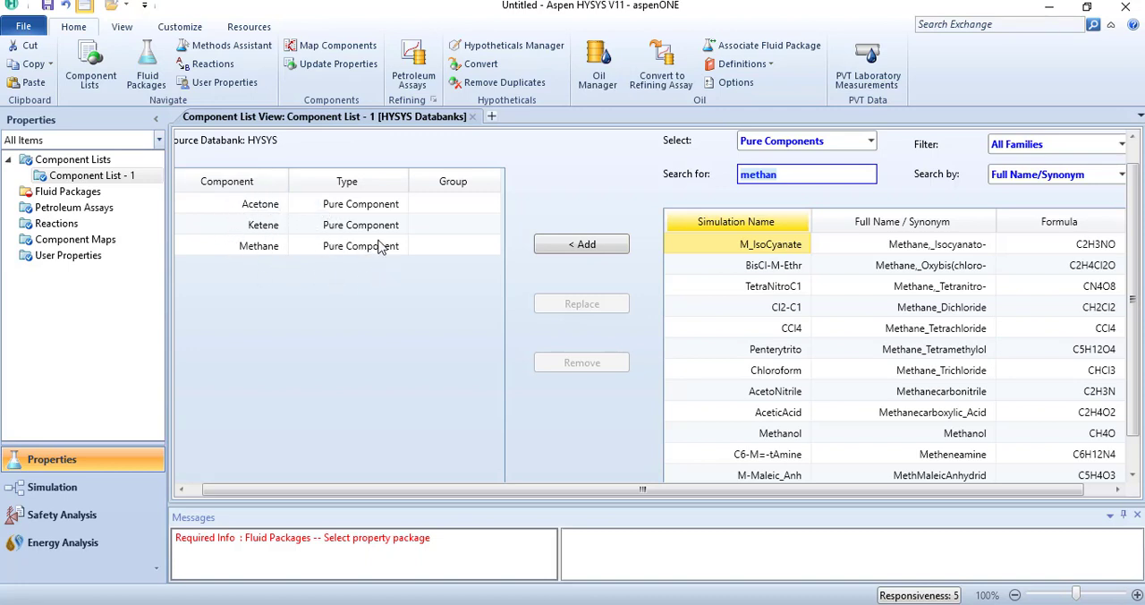
Step: Add a fluid package for the component list and choose NRTL as its property package
left_click(59, 193)
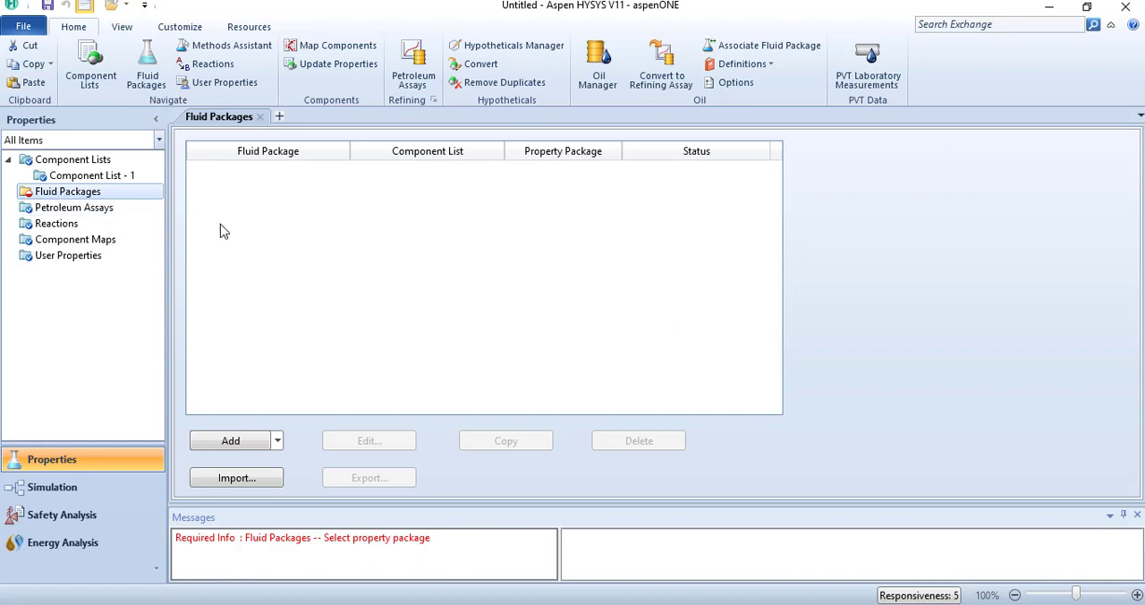
left_click(235, 448)
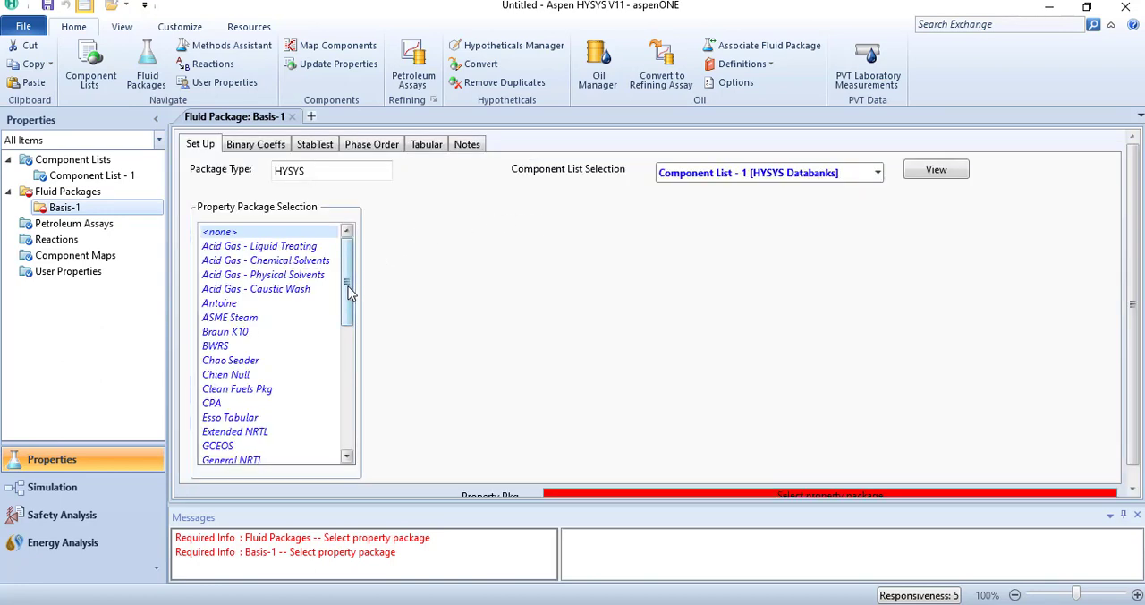
left_click_drag(348, 287, 346, 357)
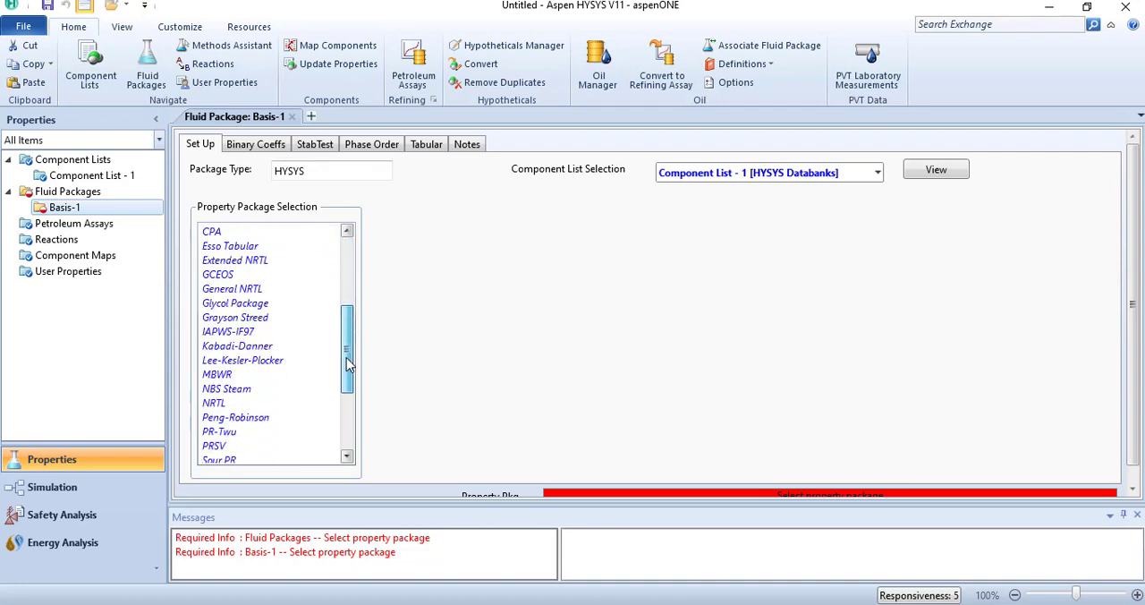
left_click(221, 409)
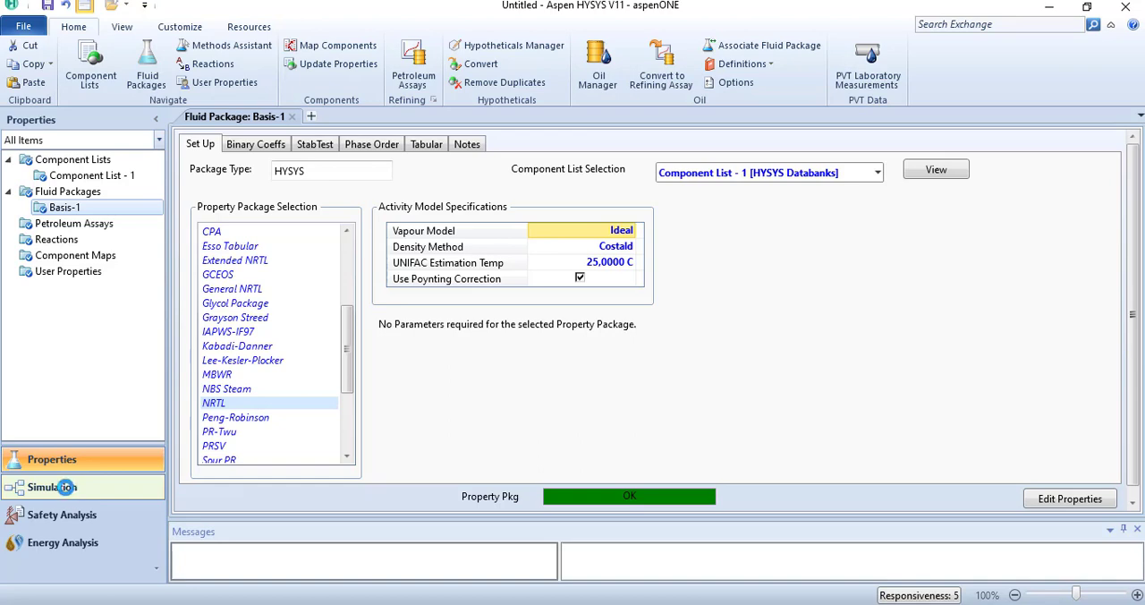
Step: Switch to the simulation environment and place a Plug Flow Reactor in the middle of the flowsheet
left_click(61, 486)
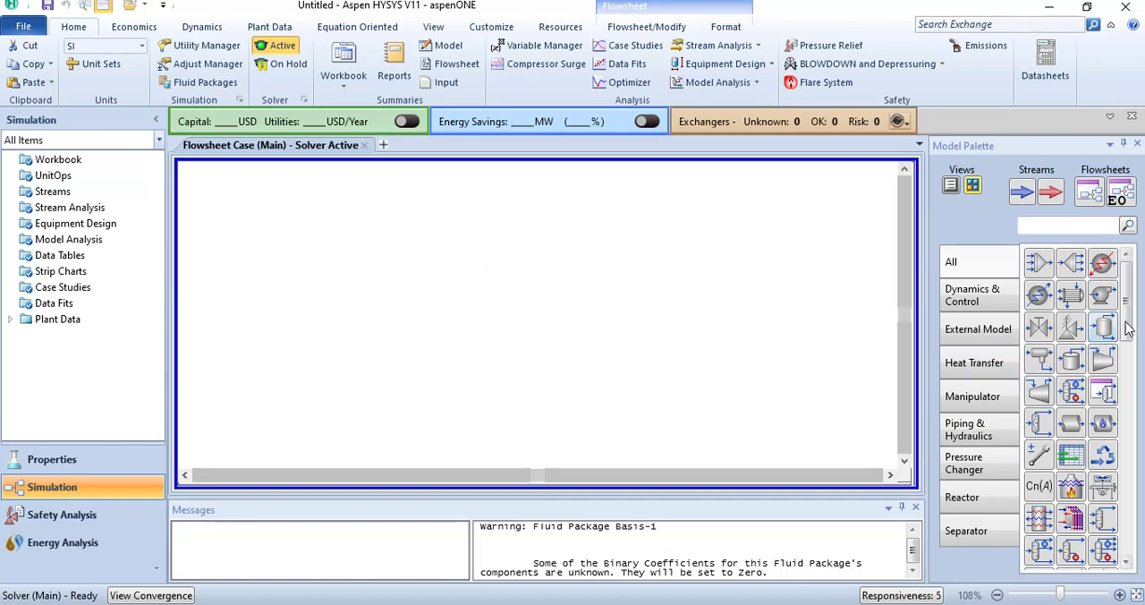
left_click_drag(1127, 320, 1132, 376)
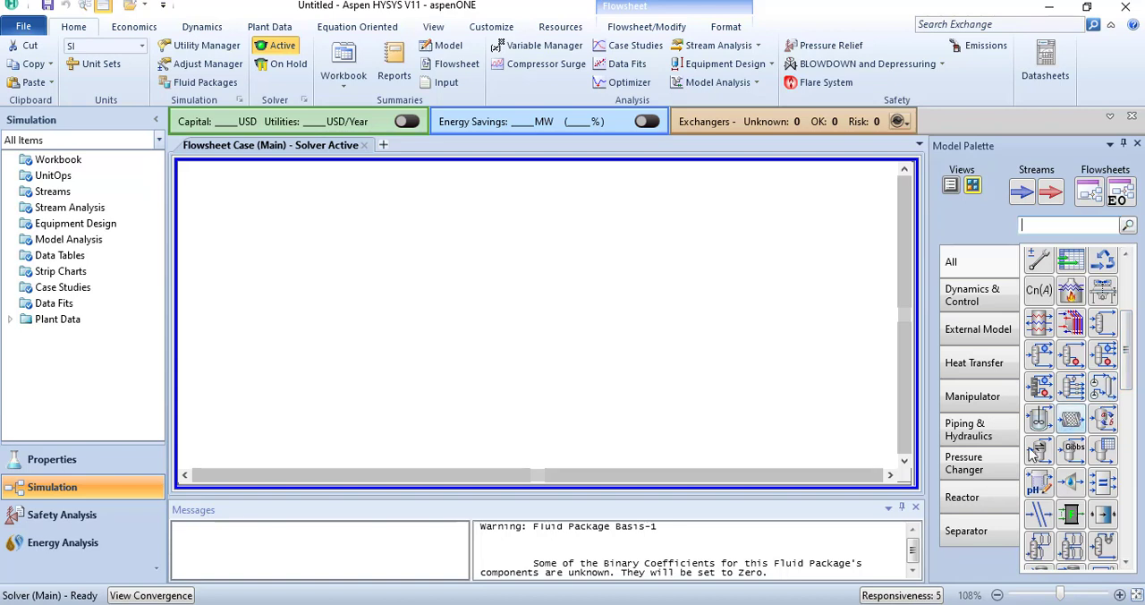
left_click(968, 507)
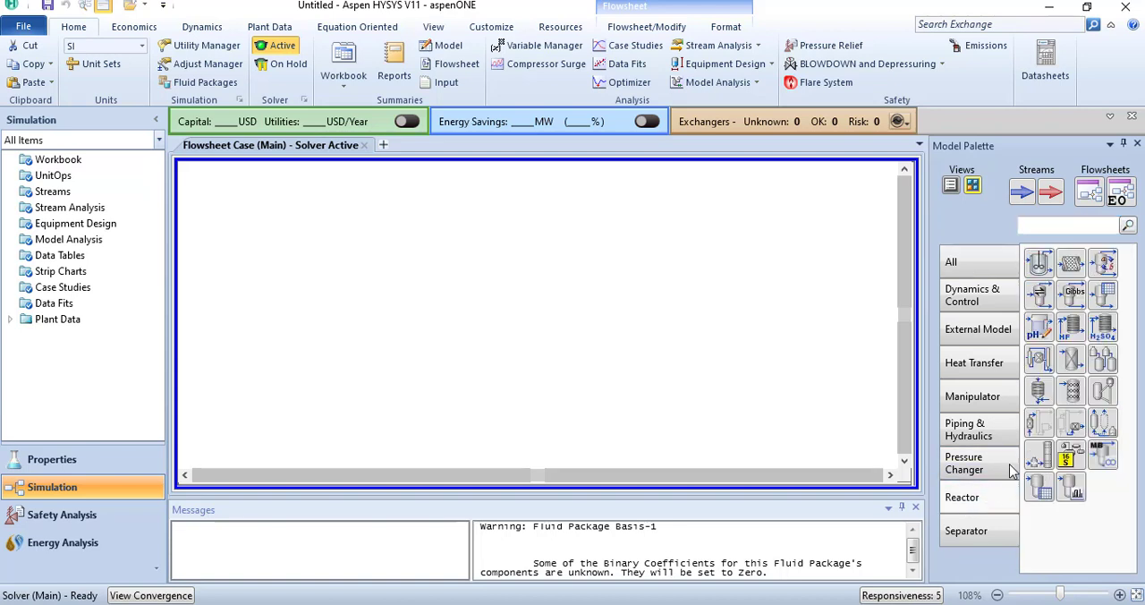
left_click(1078, 266)
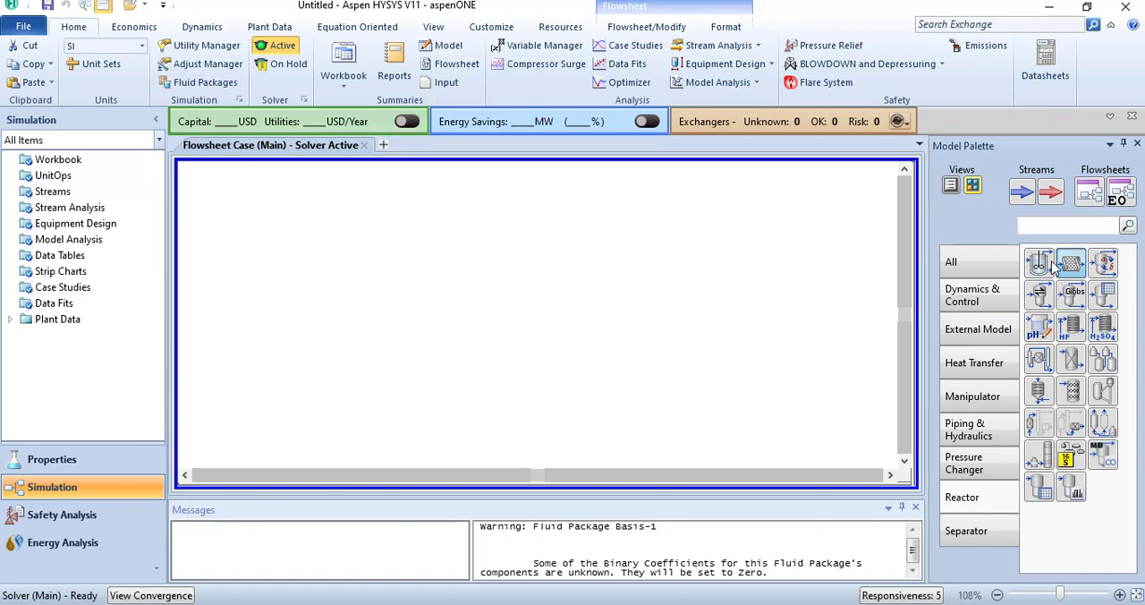
left_click(450, 325)
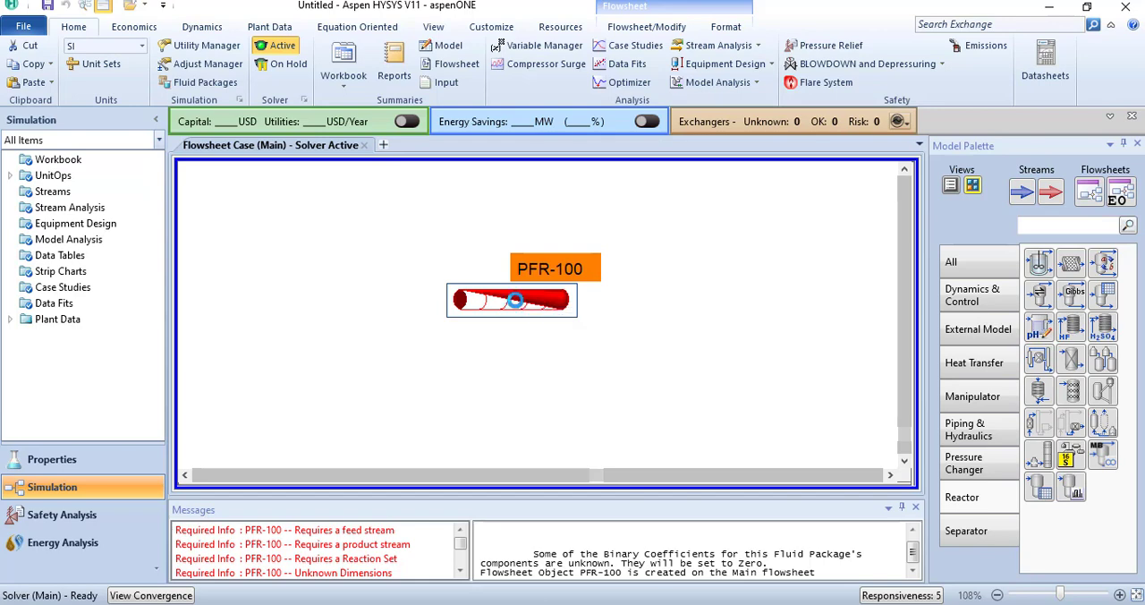
Step: Connect an inlet stream named Feed and an outlet stream named Product to the plug flow reactor
double_click(515, 302)
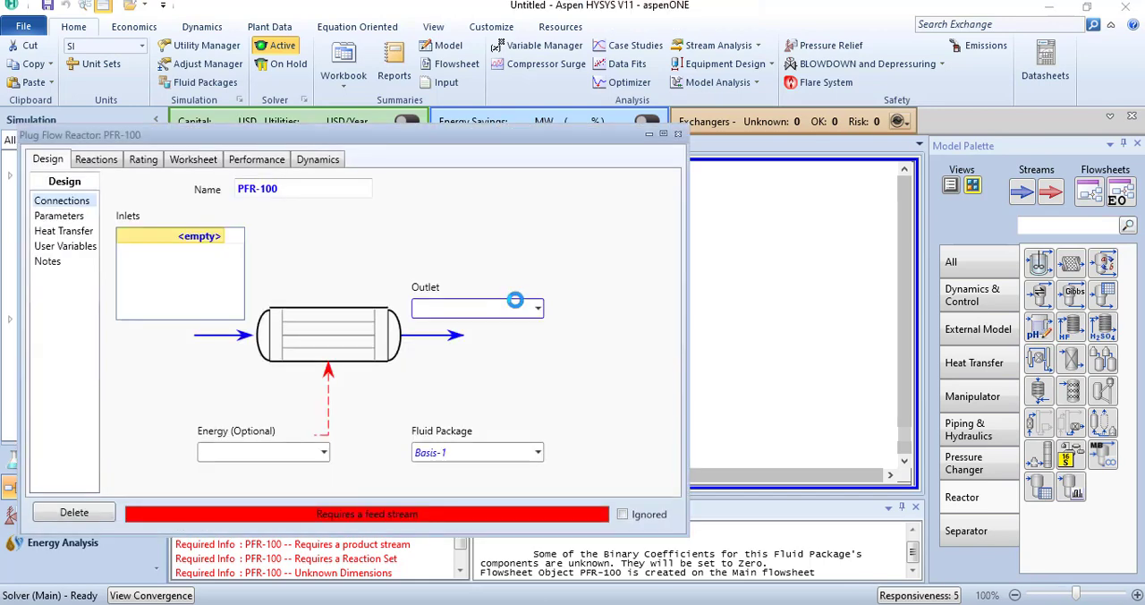
left_click(205, 244)
type("Fe")
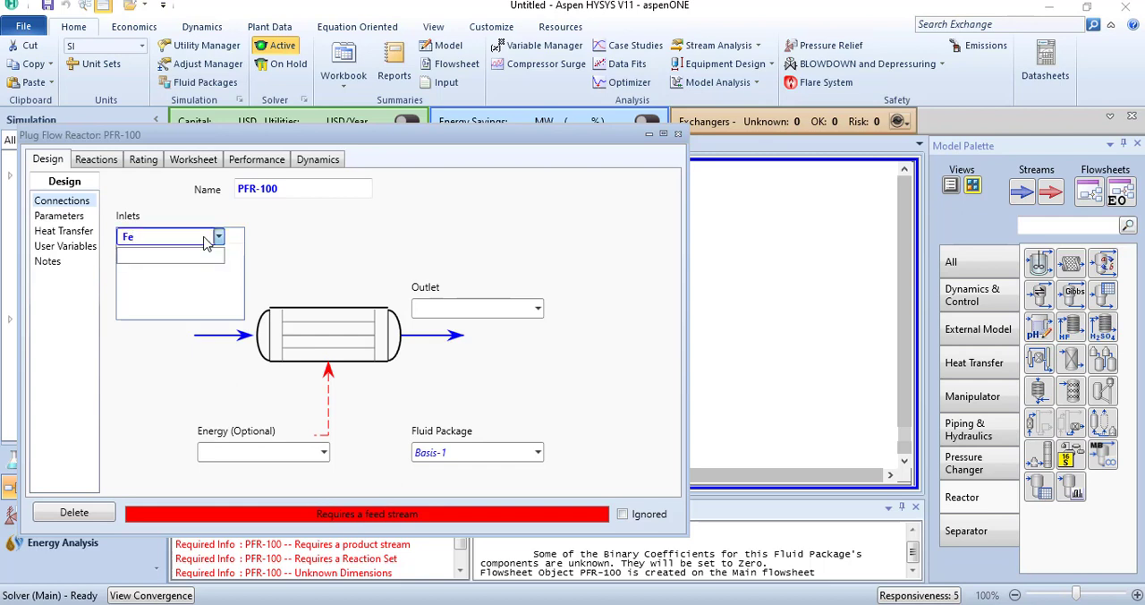
type("ed")
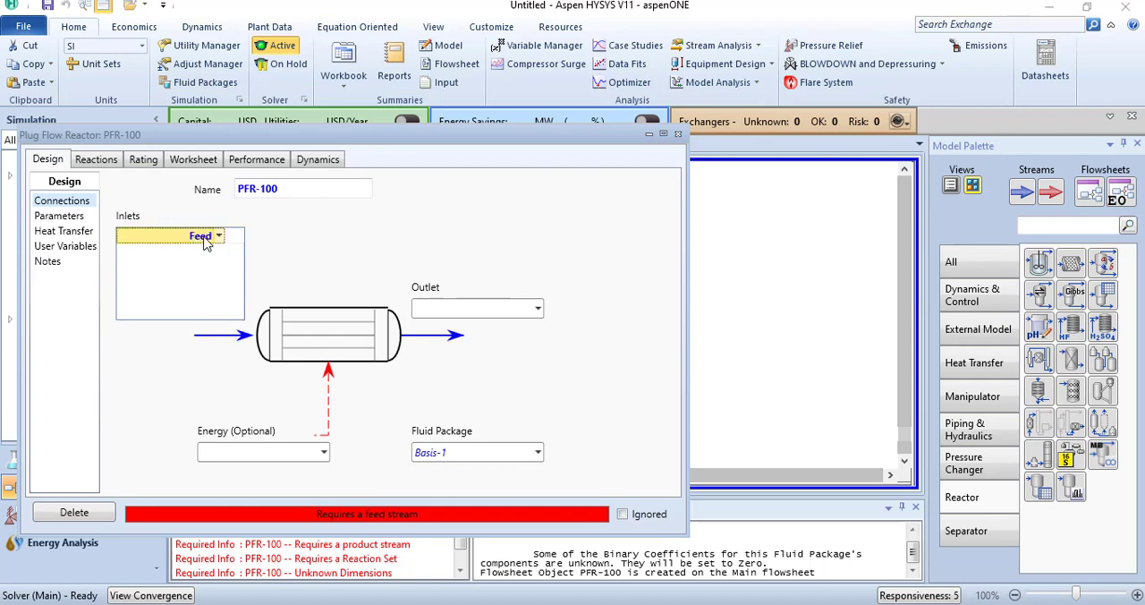
key("Return")
left_click(480, 308)
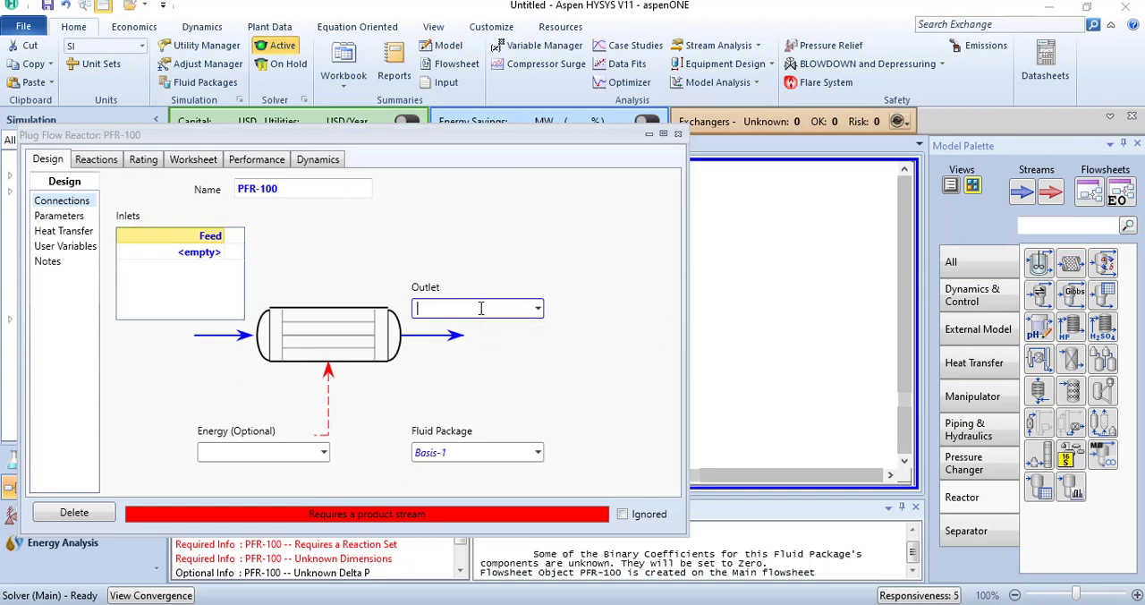
type("Product")
key("Return")
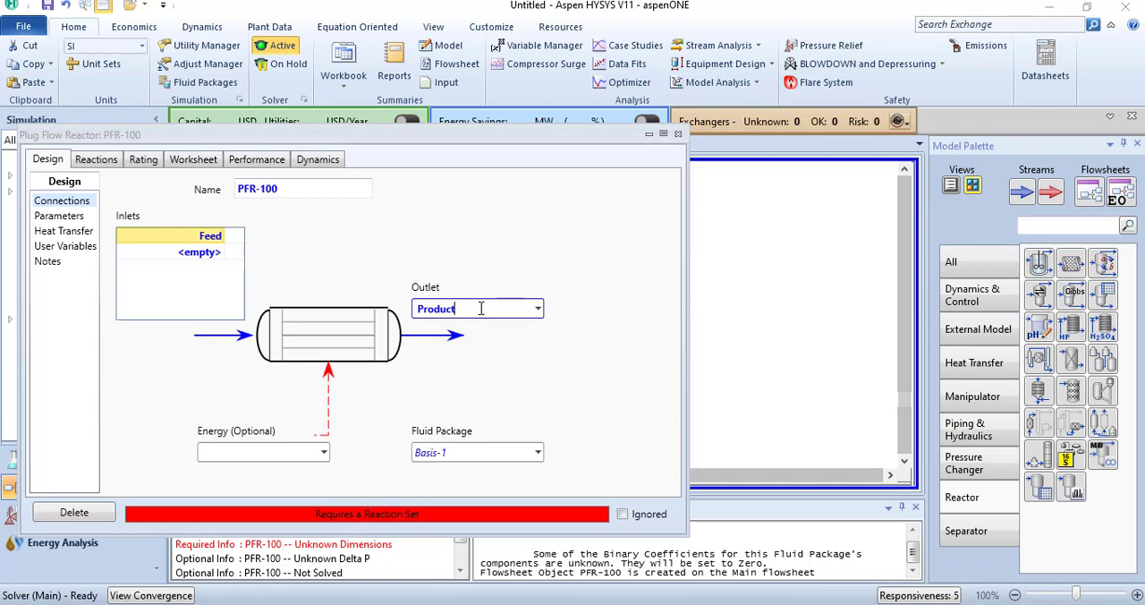
left_click(677, 134)
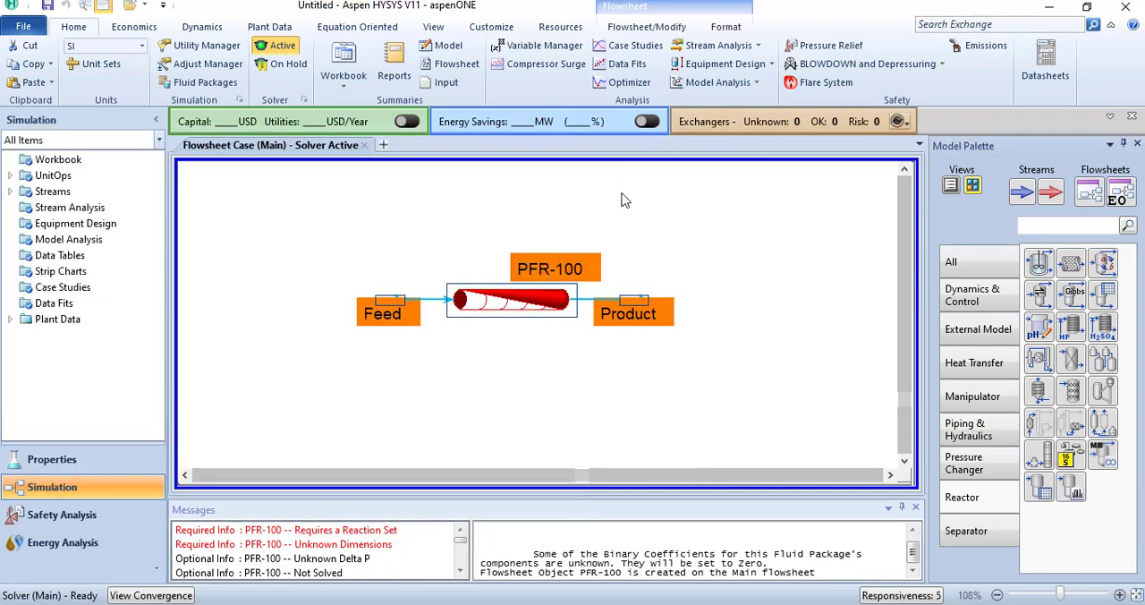
Step: Move the Feed and Product streams farther away from the reactor on the flowsheet
left_click(461, 376)
left_click_drag(391, 304, 340, 302)
left_click_drag(642, 308, 752, 315)
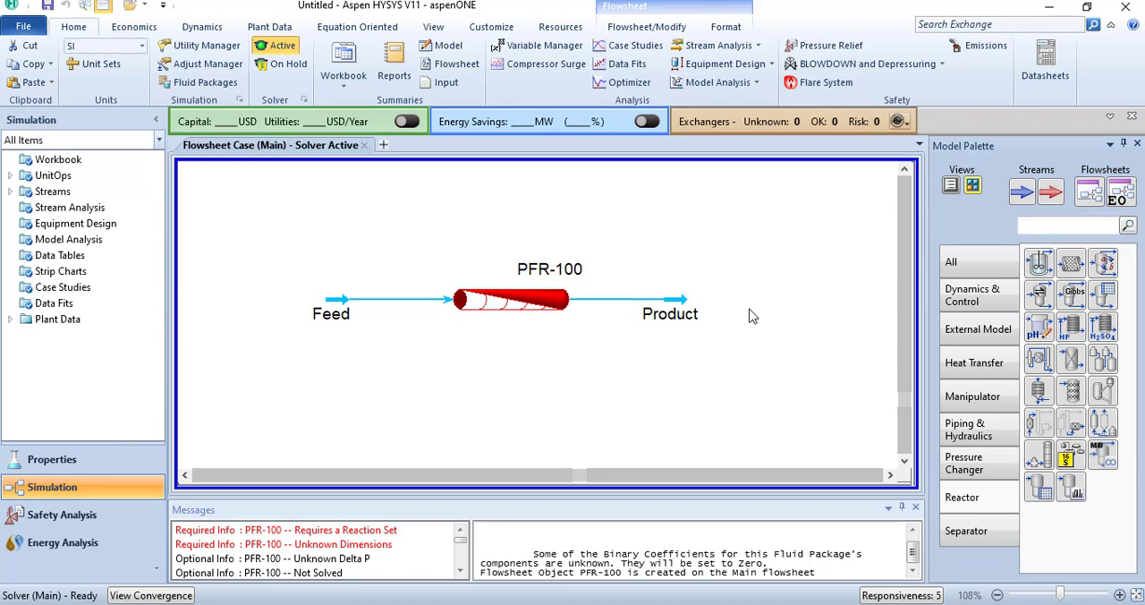
Step: Define the Feed stream's composition with mole fractions of 1 for acetone, 0 for ketene and 0 for methane
double_click(339, 303)
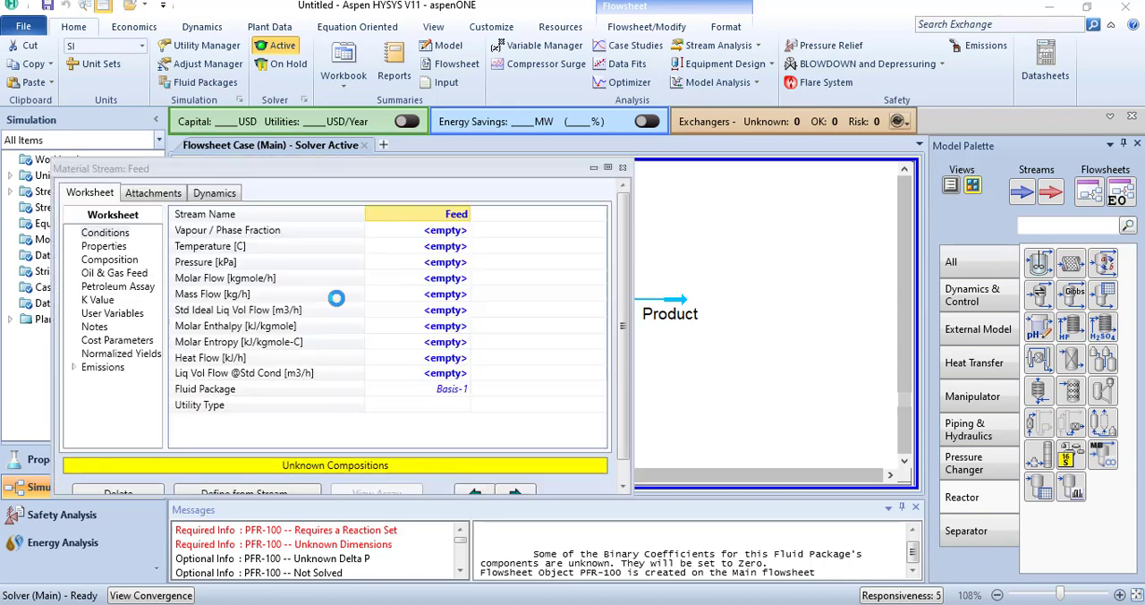
left_click(129, 253)
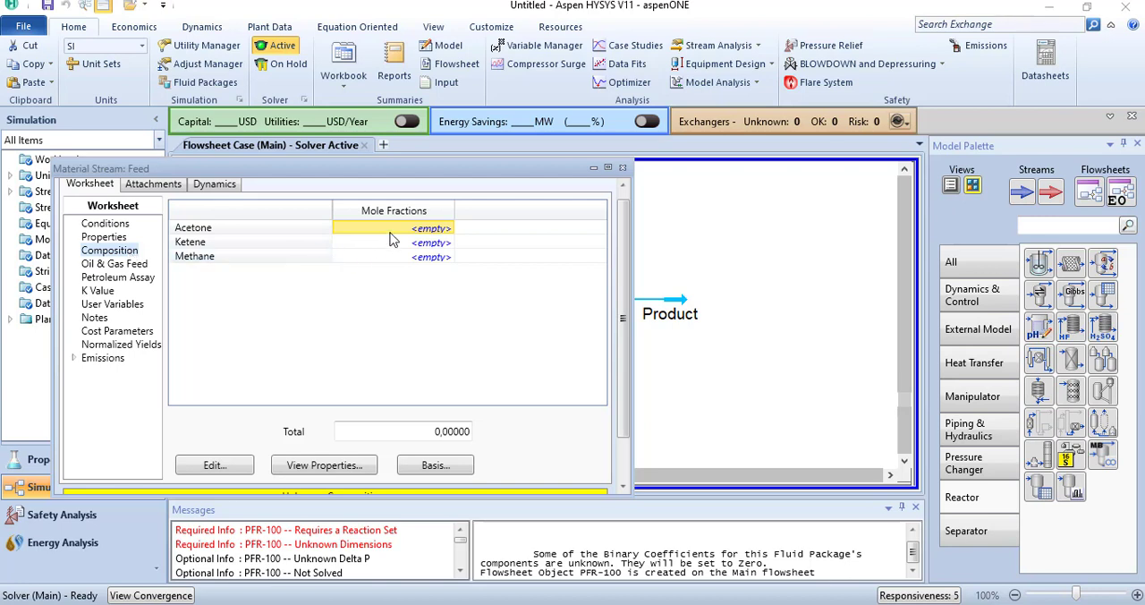
left_click(439, 230)
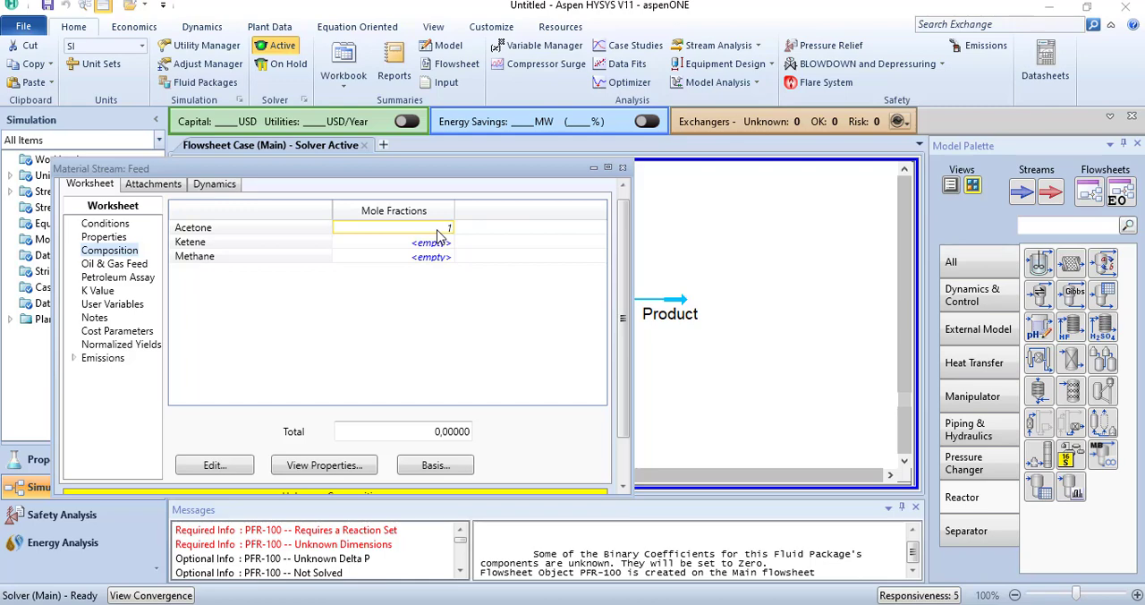
type("1")
key("Return")
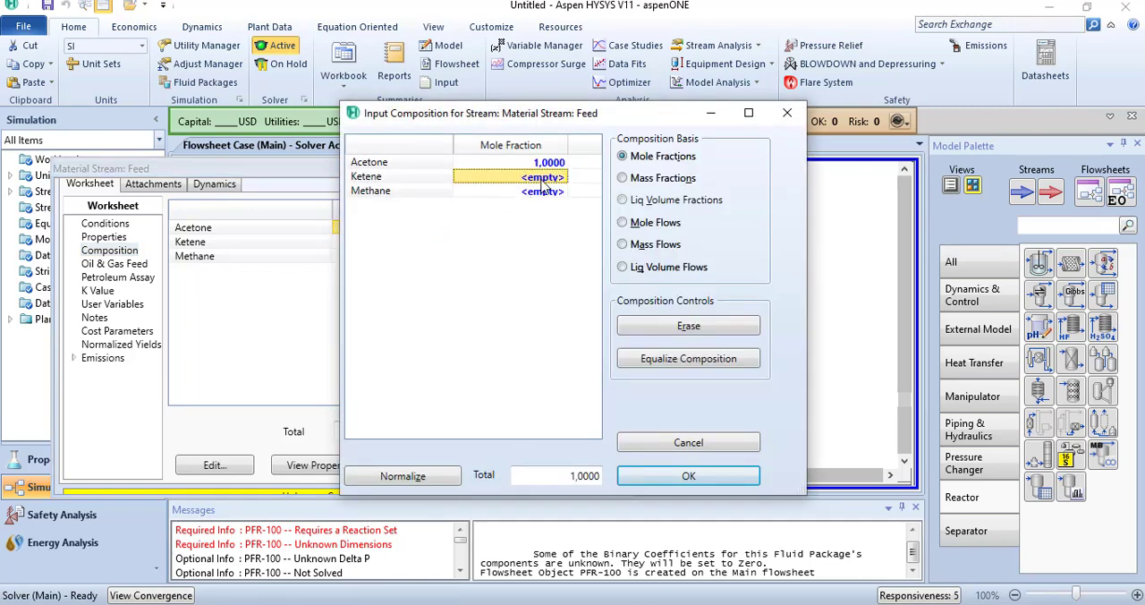
type("0")
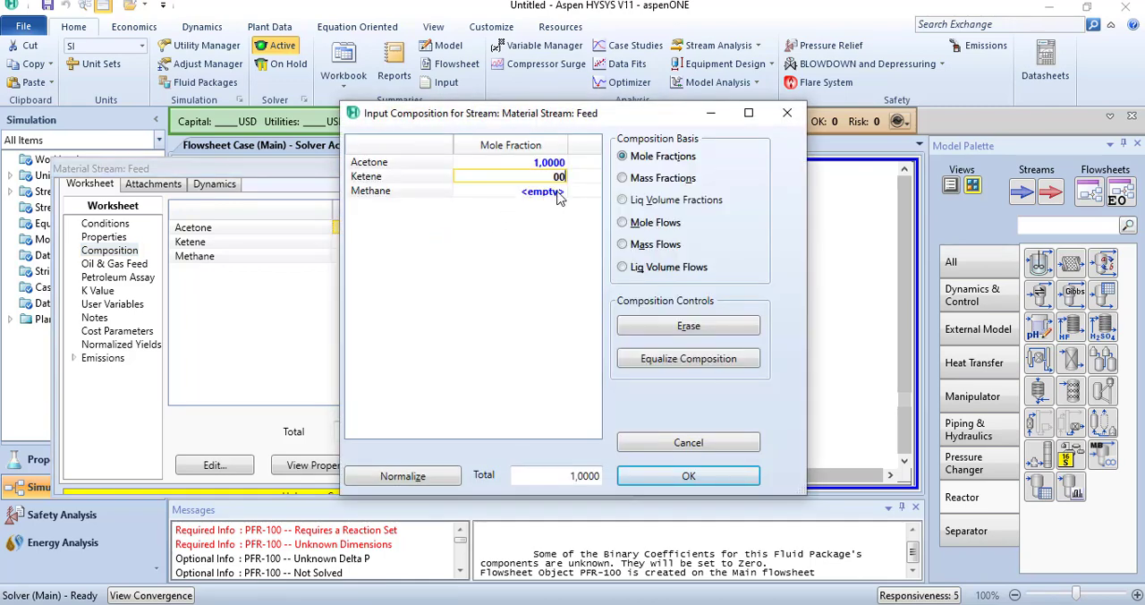
left_click(560, 197)
type("0")
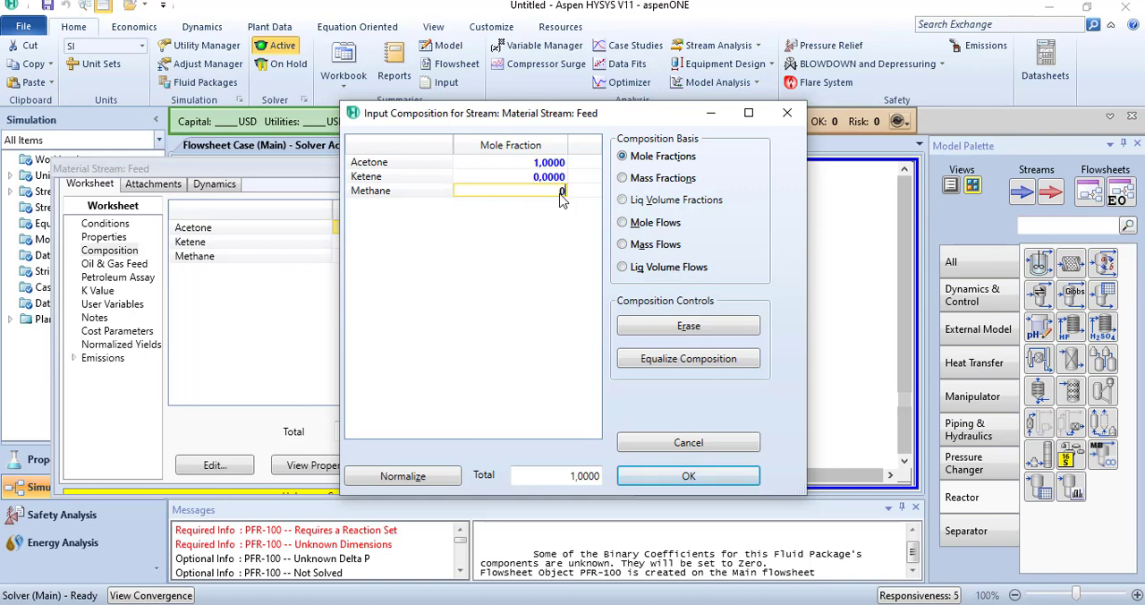
key("Return")
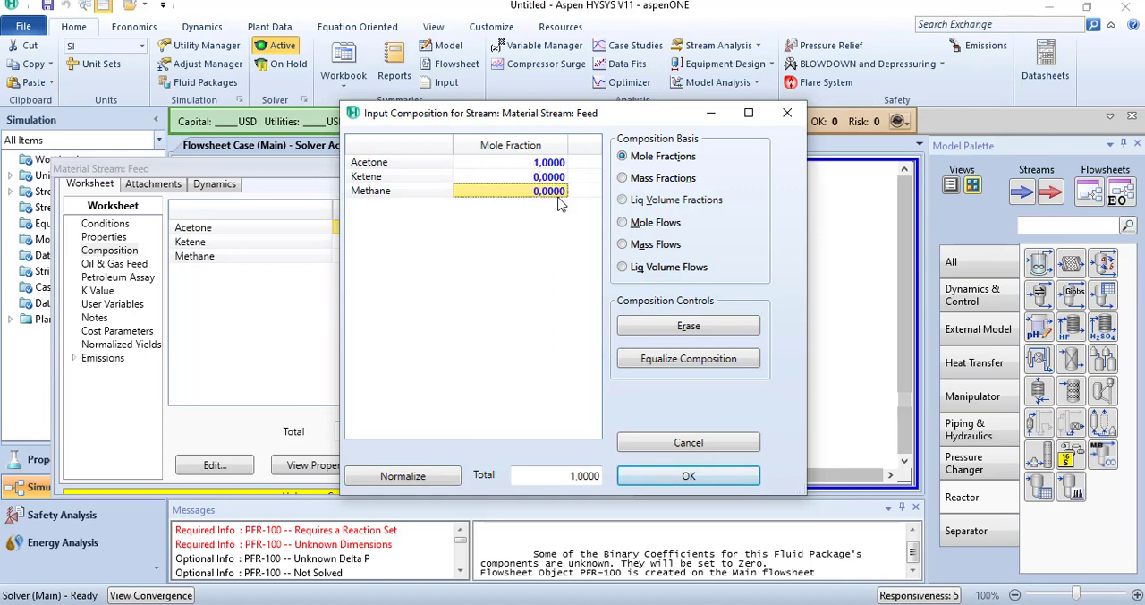
left_click(685, 479)
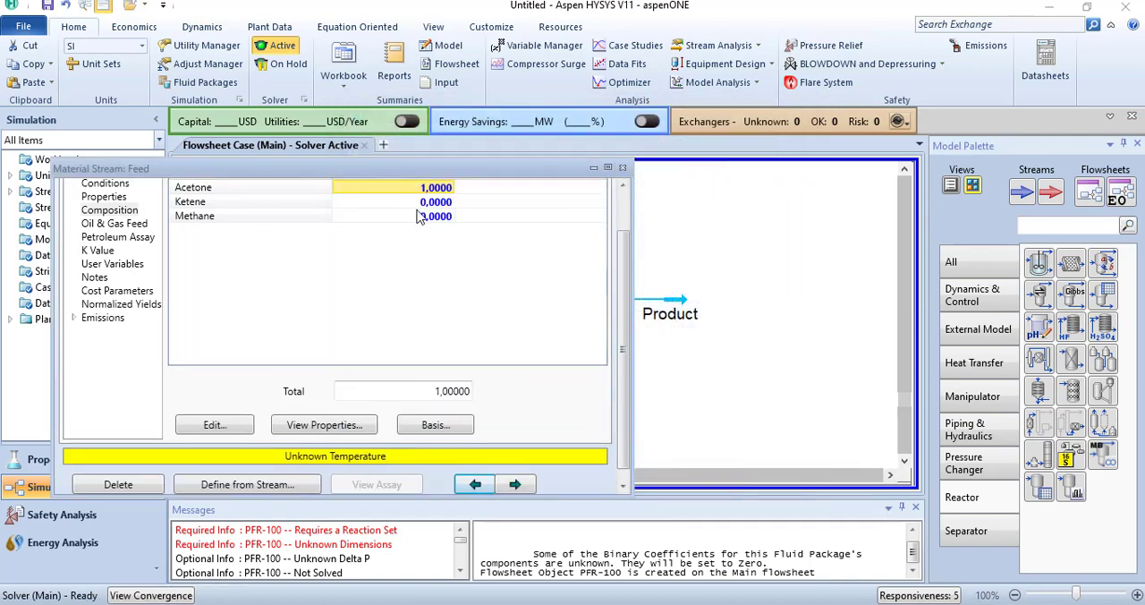
Step: Set the Feed stream's temperature to 1035 K, taking the value from the problem slide in PowerPoint
left_click_drag(395, 157, 394, 124)
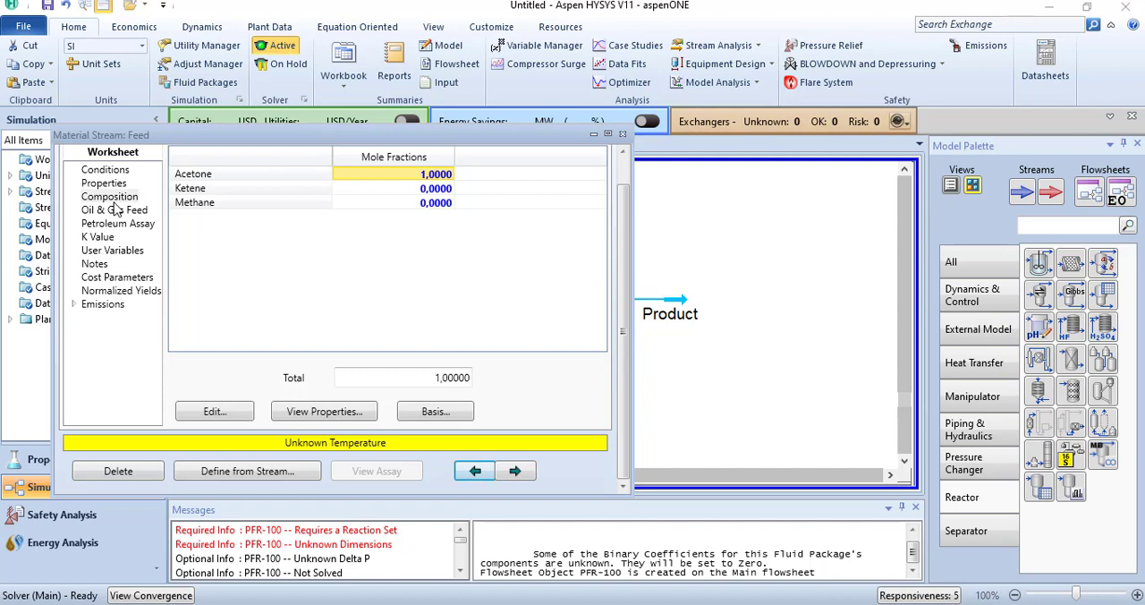
left_click(108, 171)
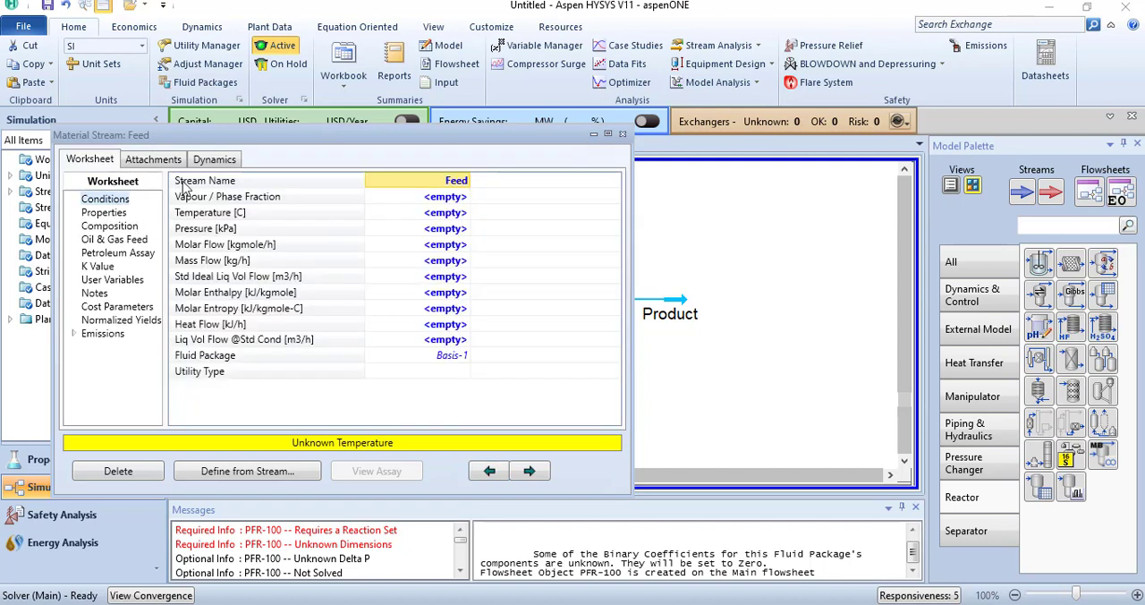
left_click(449, 215)
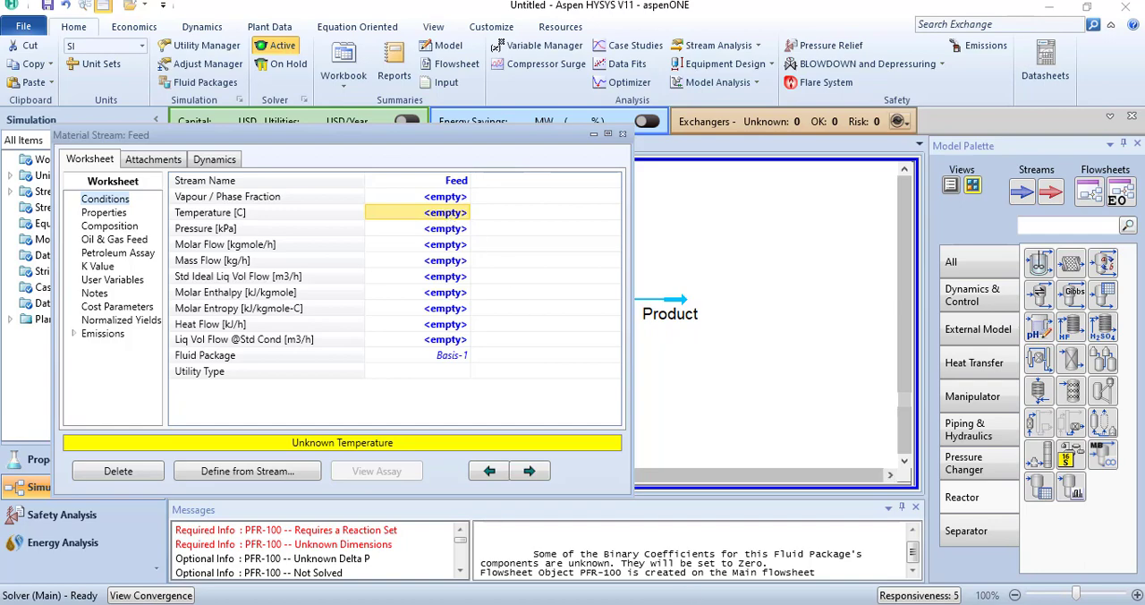
left_click(694, 603)
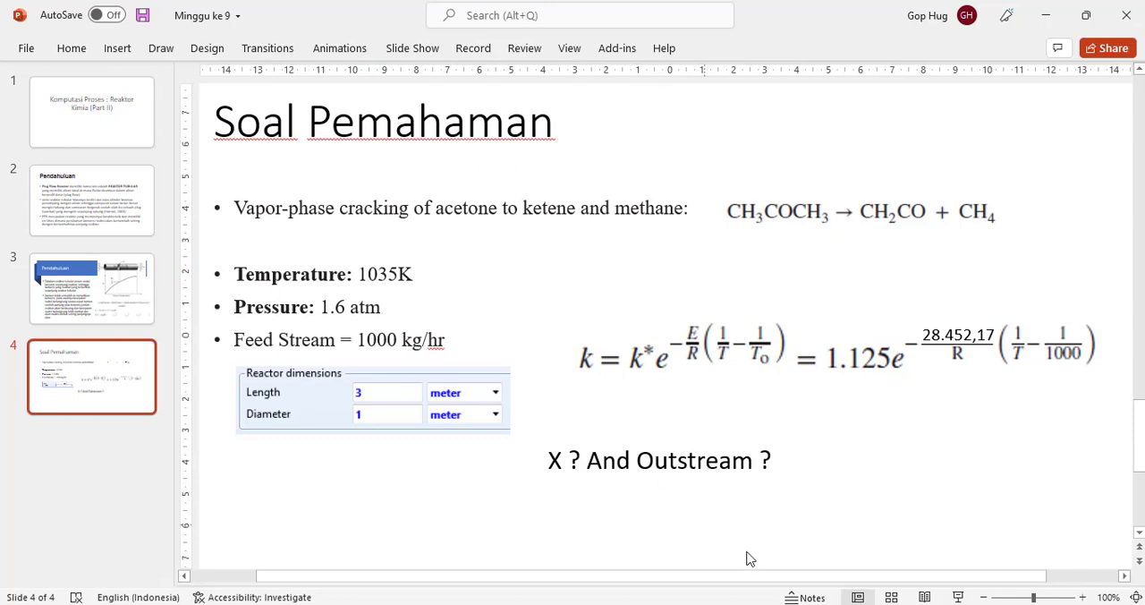
left_click(852, 603)
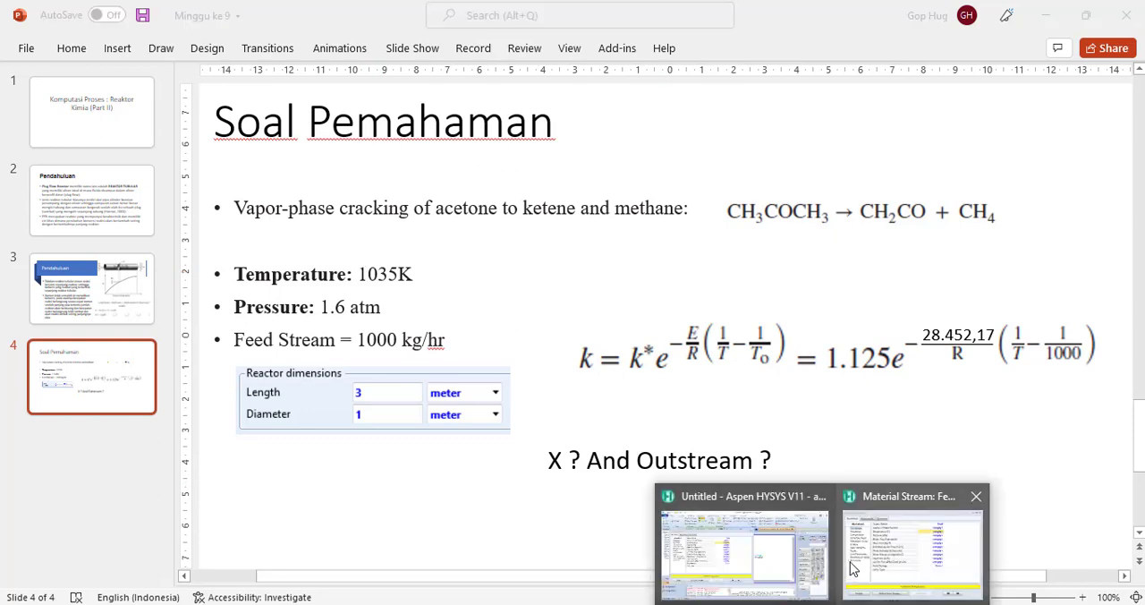
left_click(886, 550)
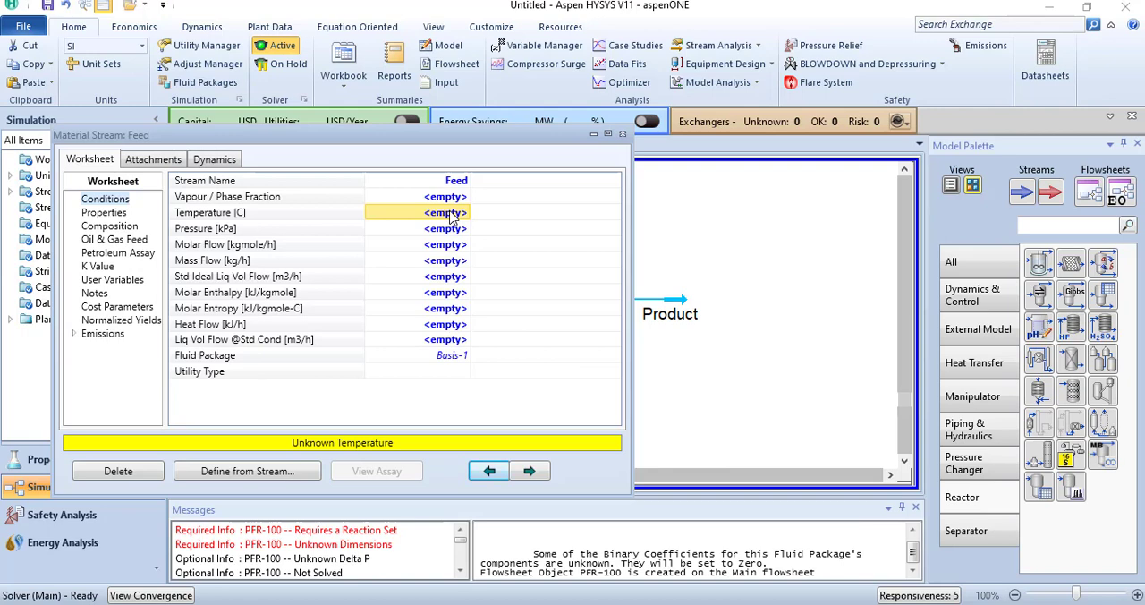
type("1035")
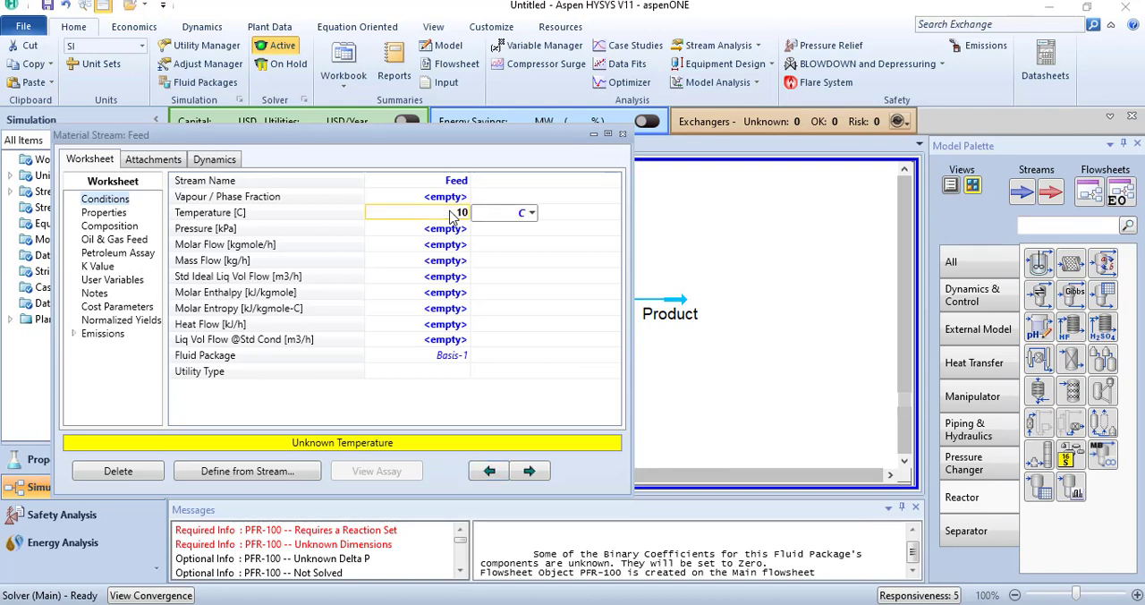
left_click(531, 213)
left_click(499, 255)
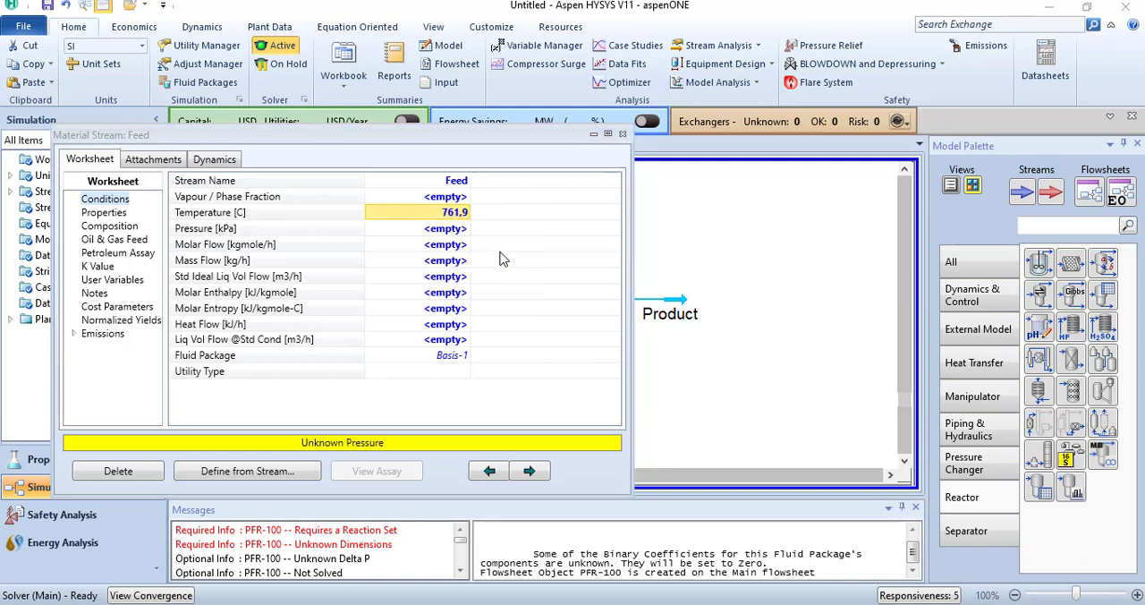
Step: Set the Feed stream's pressure to 1,6 atm
left_click(445, 233)
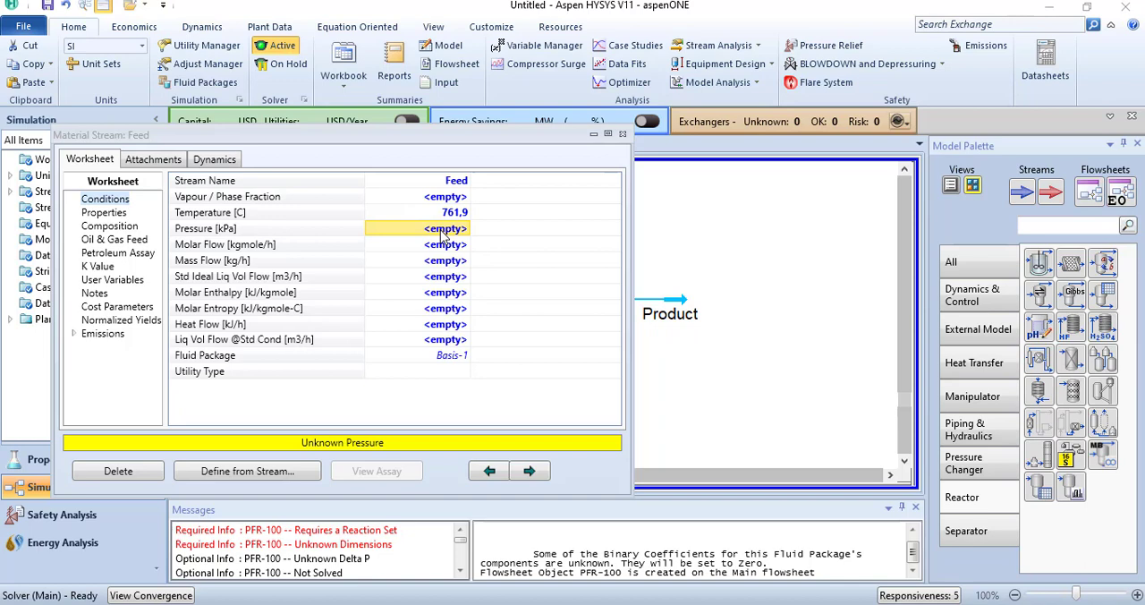
type("1,6")
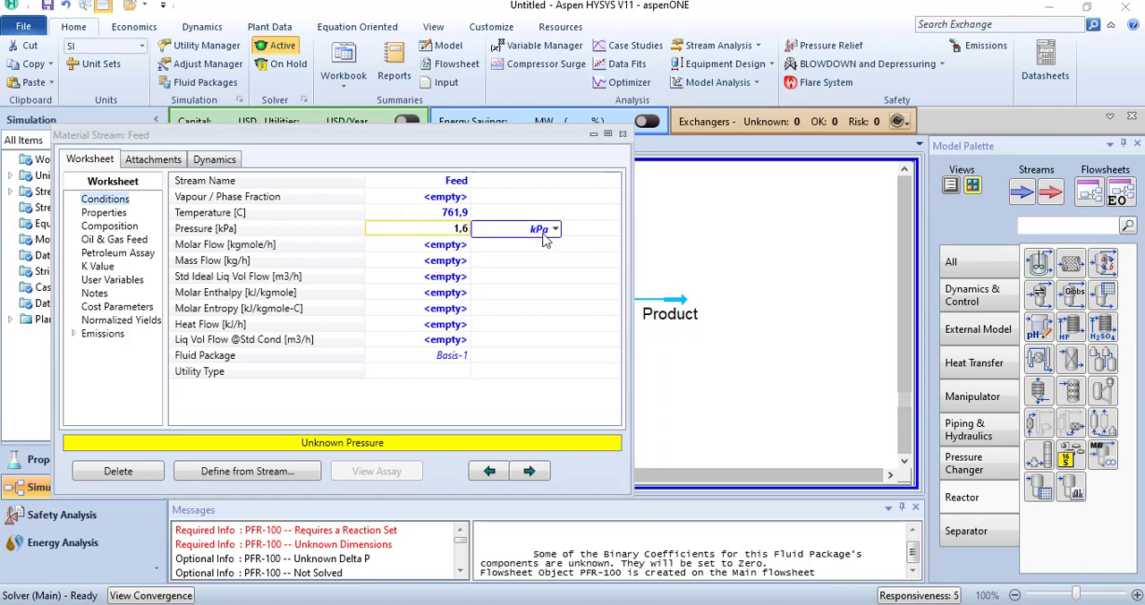
left_click(554, 229)
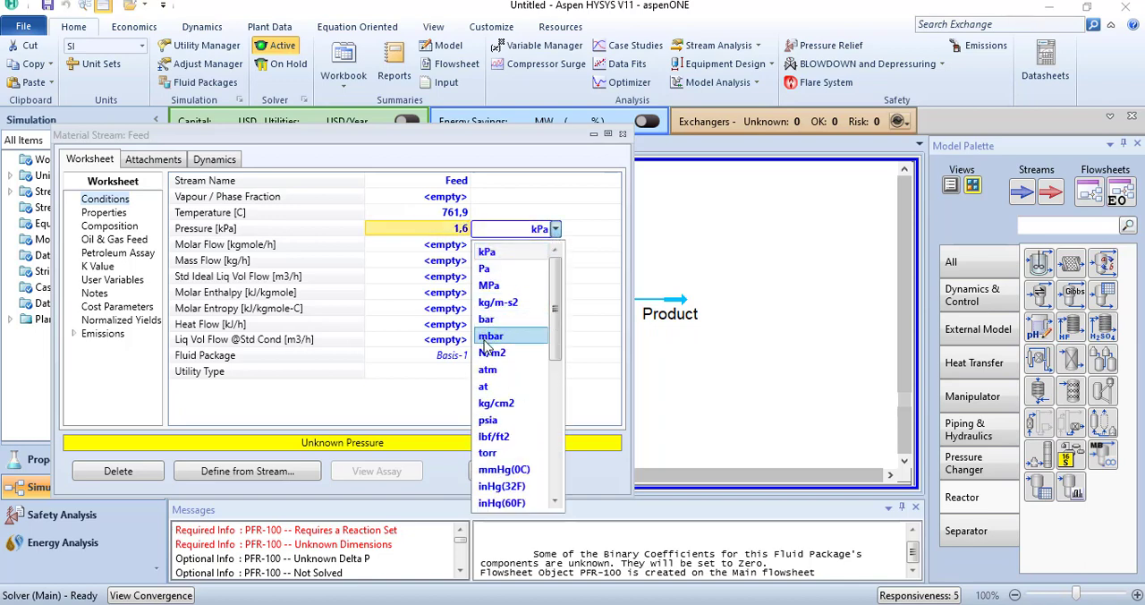
left_click(483, 371)
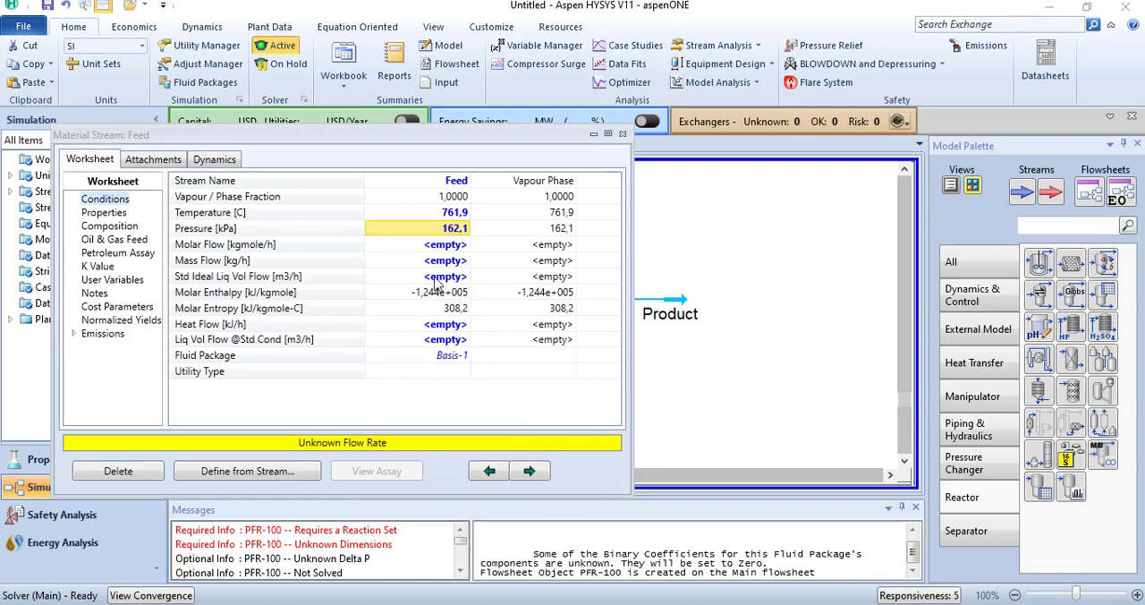
Step: Check the feed rate on the PowerPoint problem slide, set the Feed stream's mass flow to 1000 kg/h and close the stream's properties
mouse_move(706, 604)
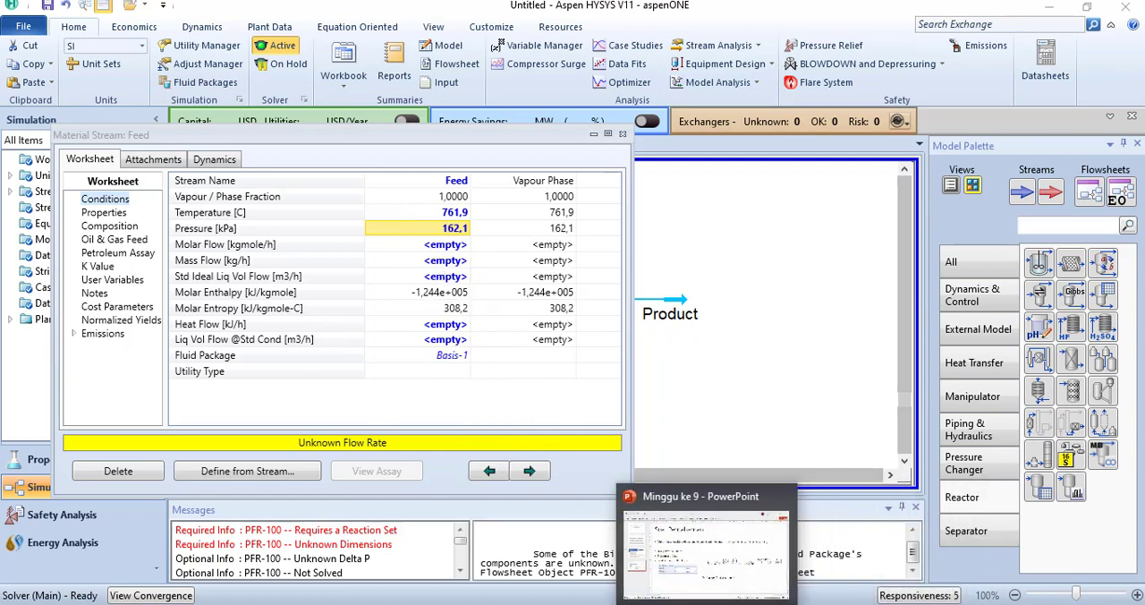
left_click(707, 550)
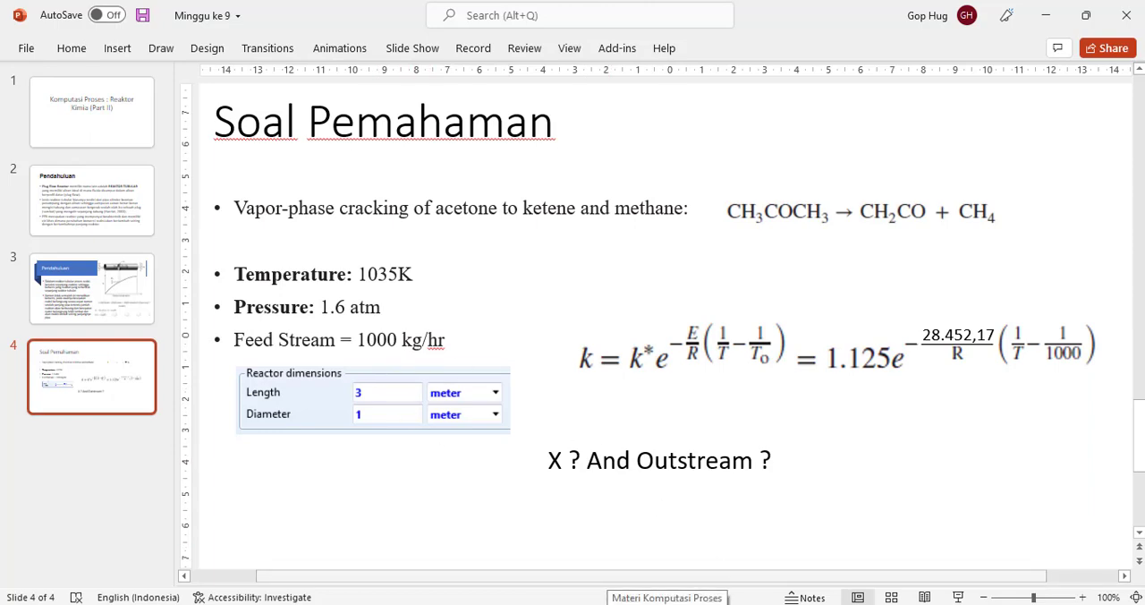
mouse_move(823, 604)
left_click(745, 542)
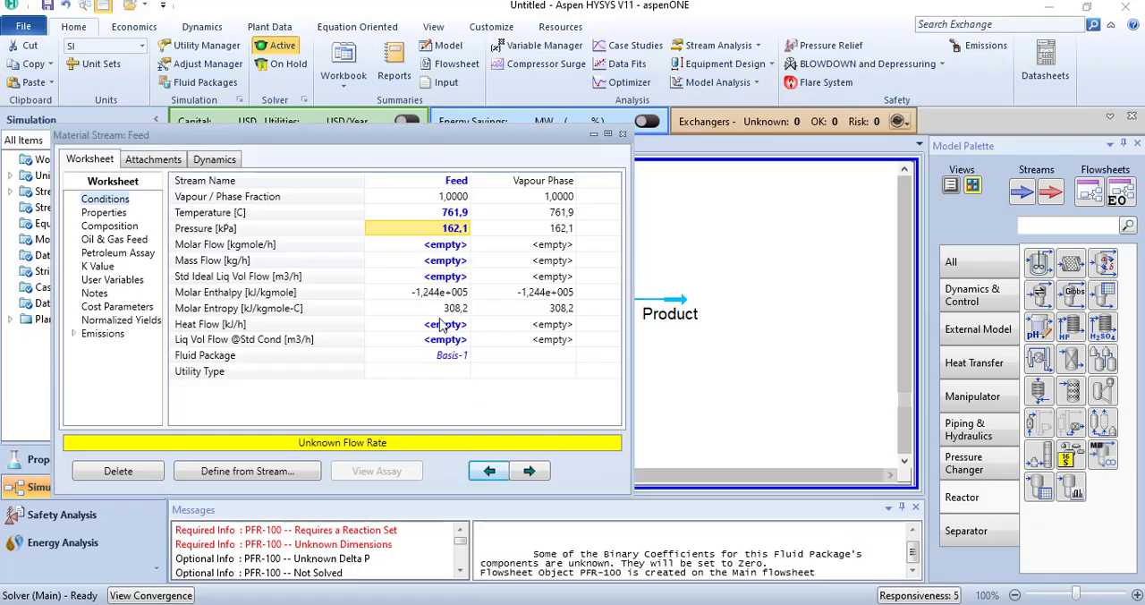
left_click(437, 262)
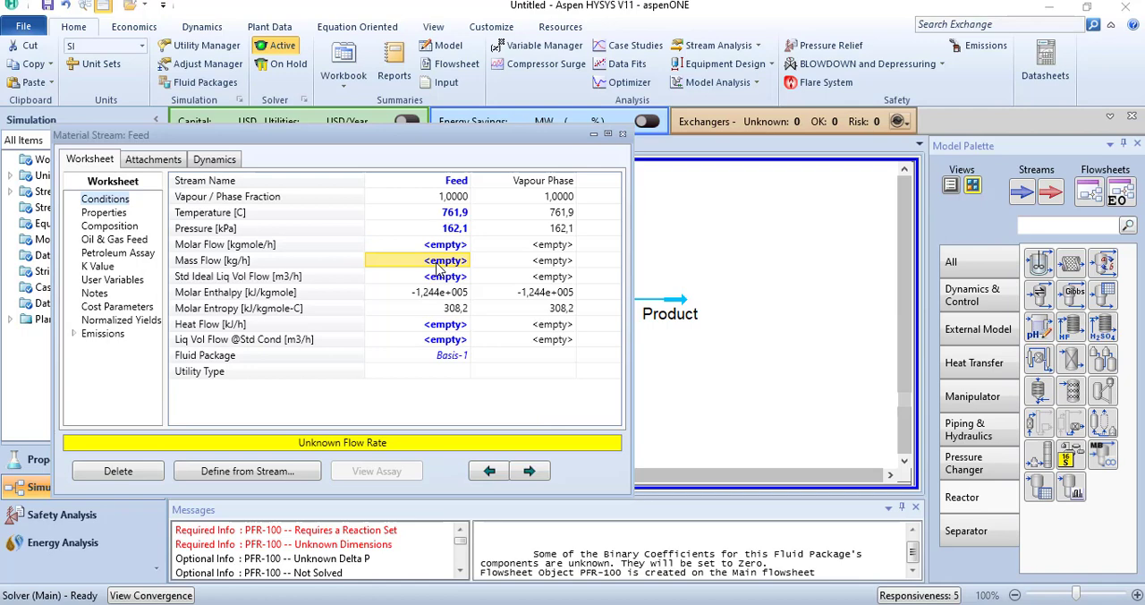
type("1000")
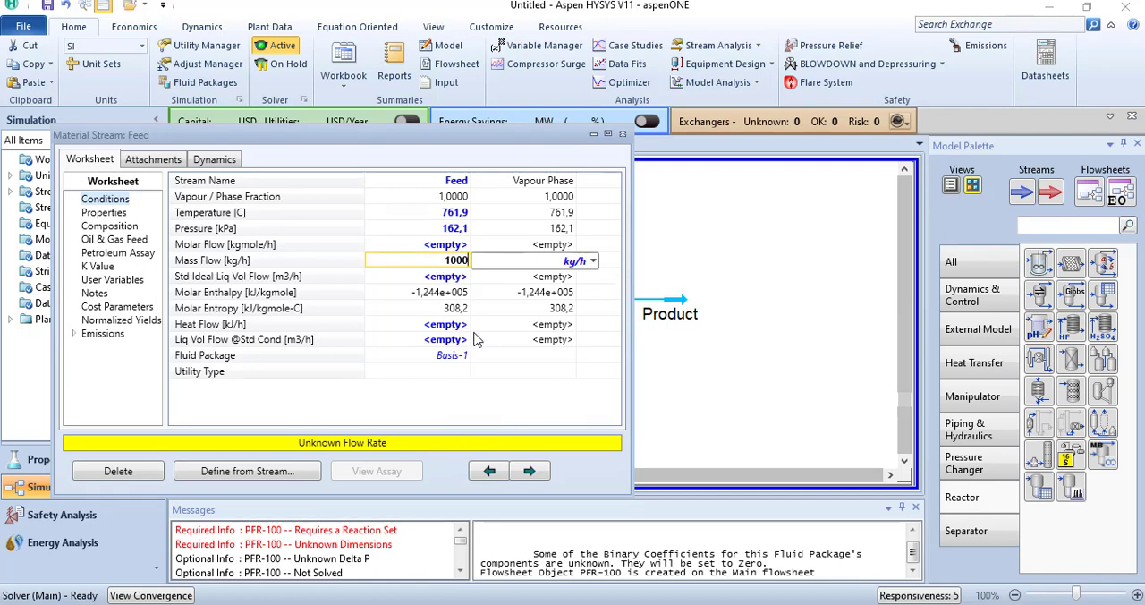
left_click(509, 357)
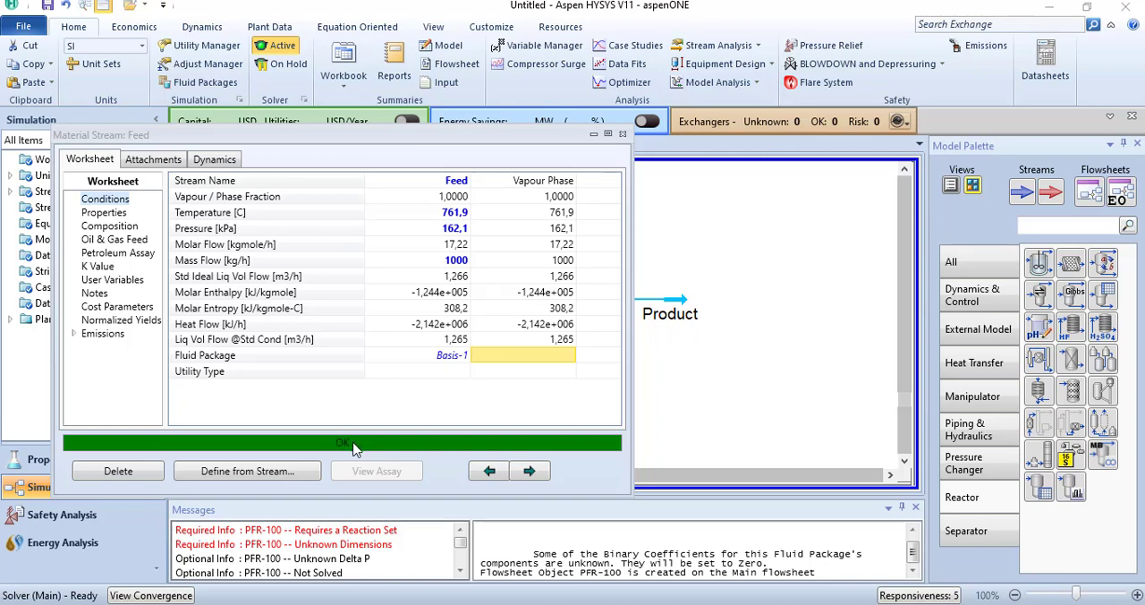
left_click(623, 133)
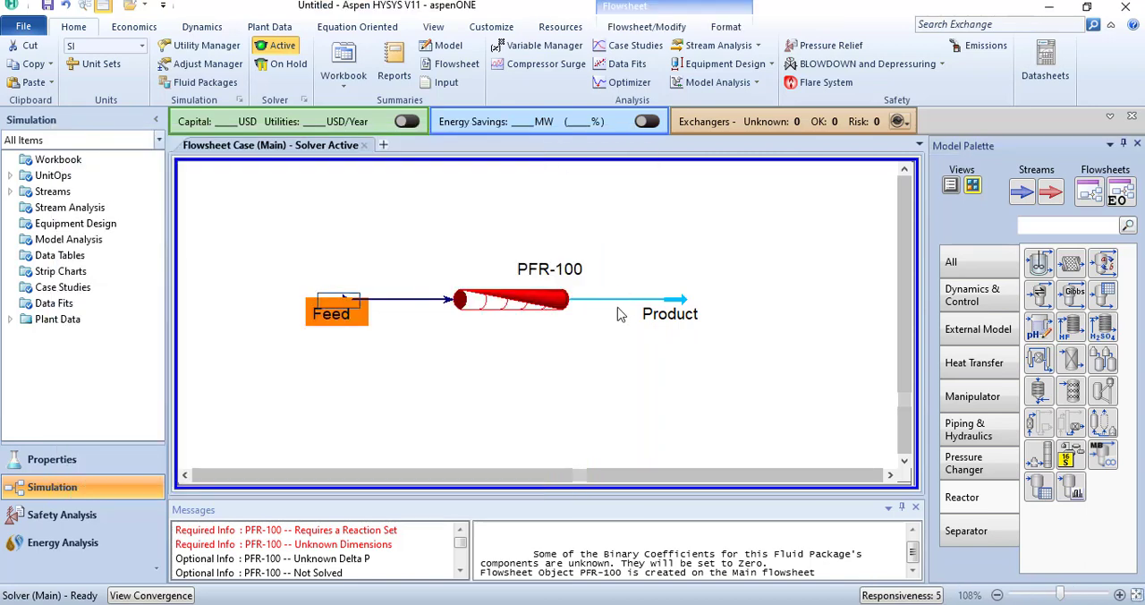
Step: Examine the connections and specification status of the plug flow reactor PFR-100, leaving its settings as they are
left_click(527, 362)
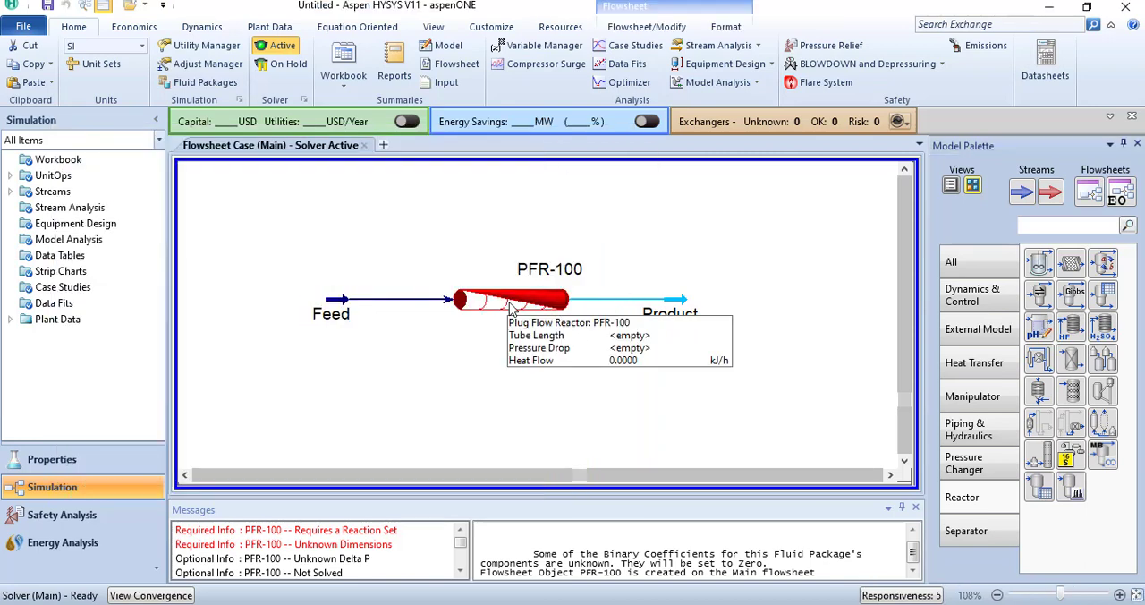
double_click(512, 309)
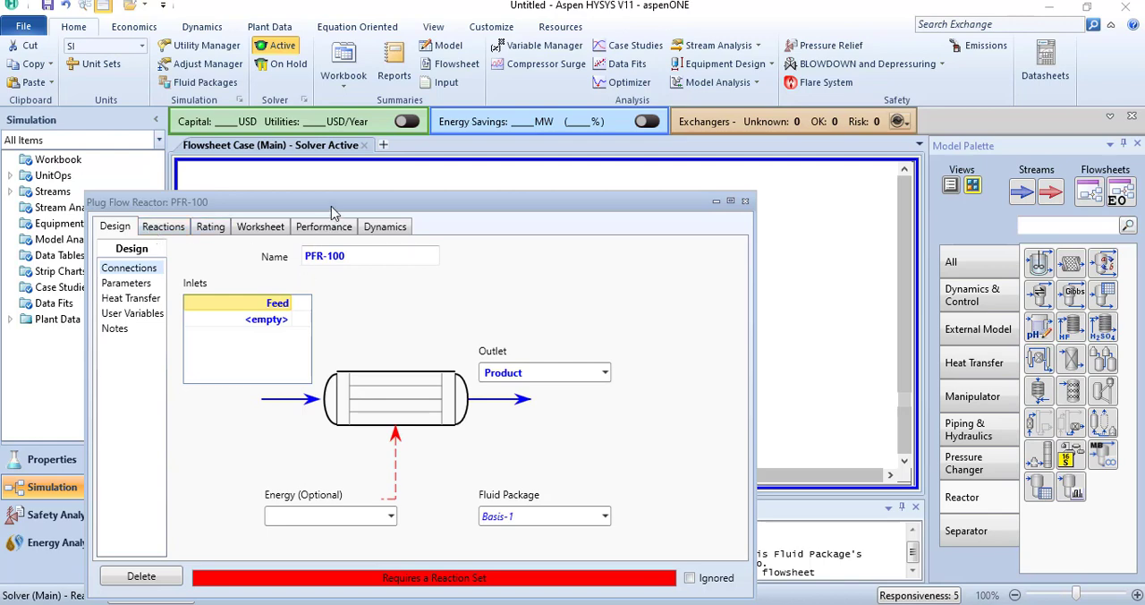
left_click_drag(331, 208, 383, 99)
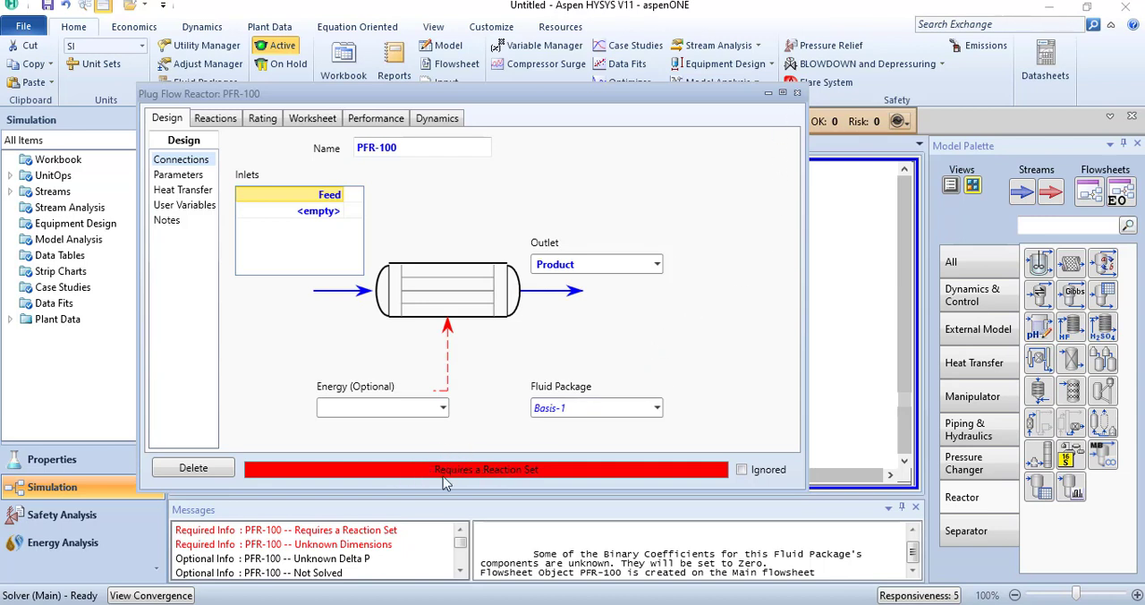
left_click(798, 95)
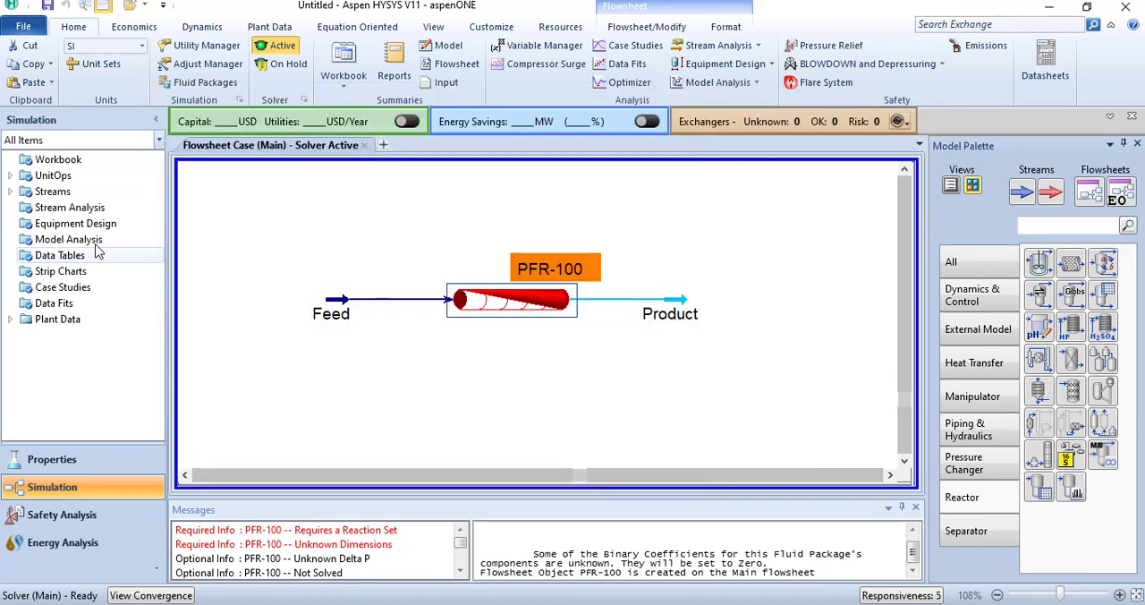
Step: Return to the properties environment and add a new reaction set
left_click(49, 464)
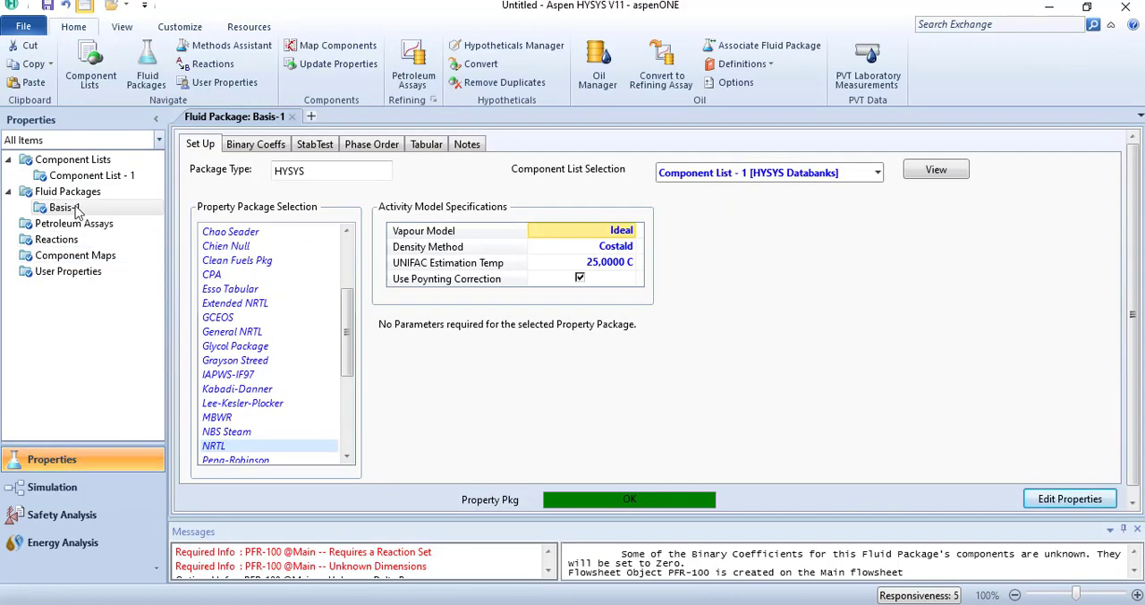
left_click(57, 240)
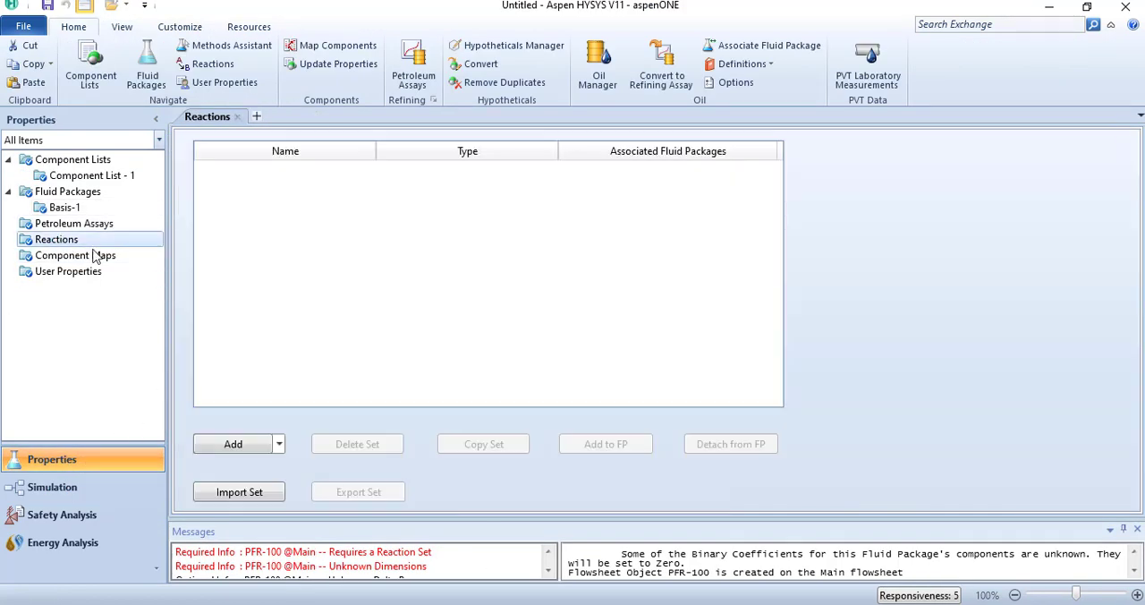
left_click(233, 445)
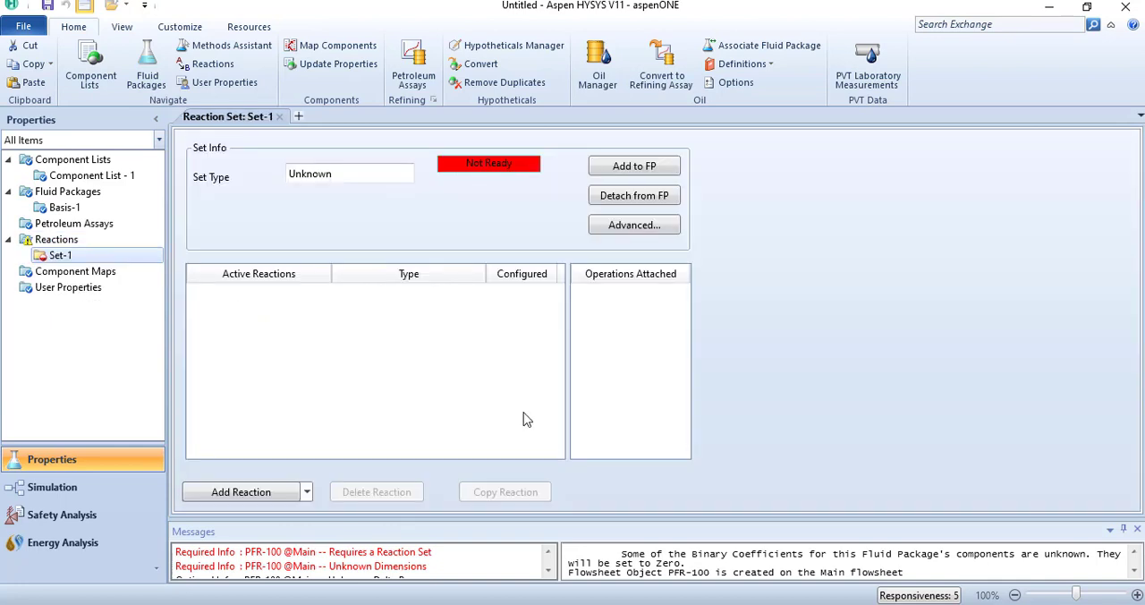
Step: Check the rate expression on the PowerPoint problem slide and add a HYSYS Kinetic reaction to the new reaction set
left_click(243, 492)
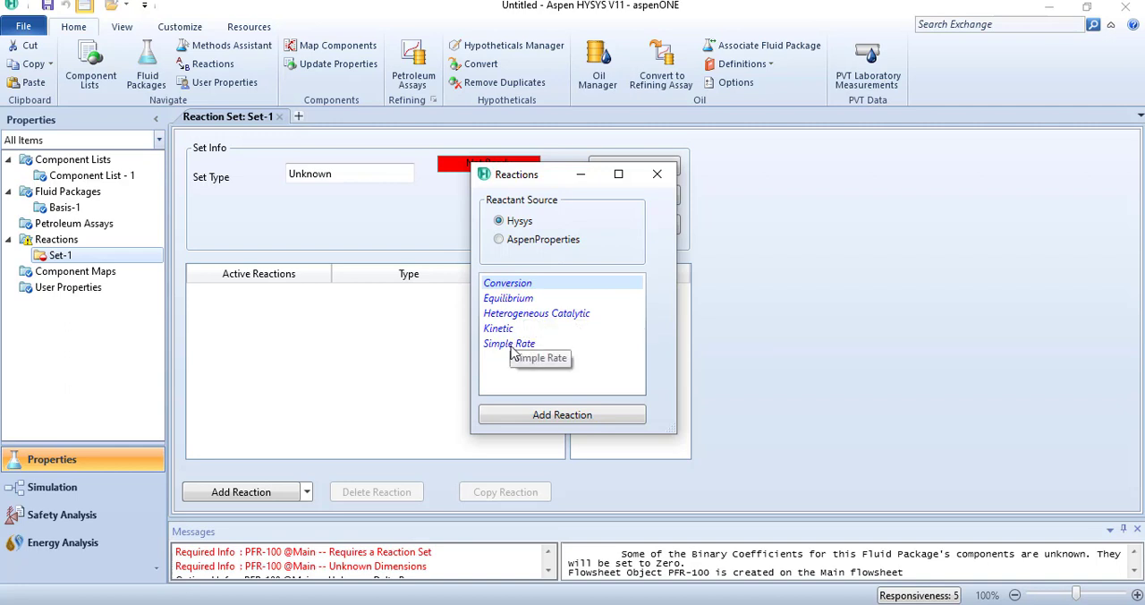
left_click(698, 573)
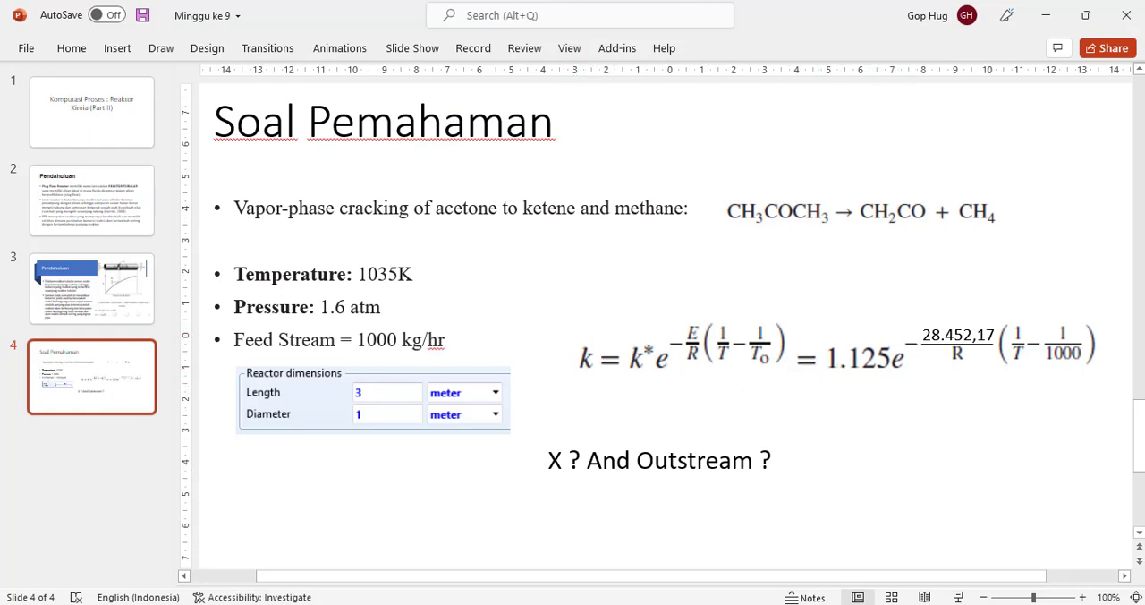
left_click(823, 604)
left_click(910, 565)
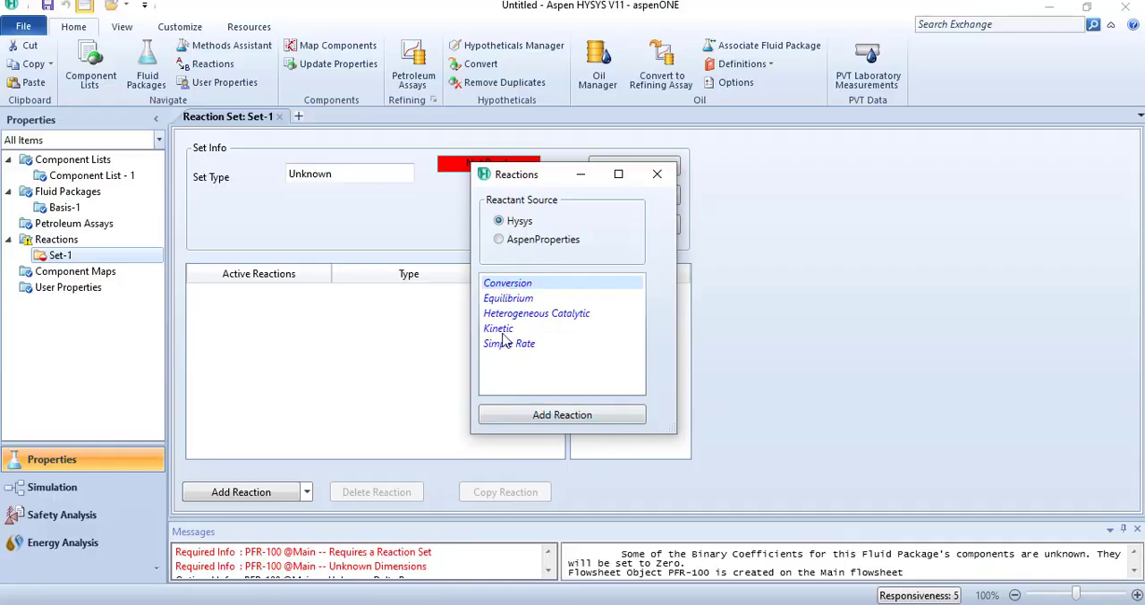
left_click(499, 328)
left_click(577, 417)
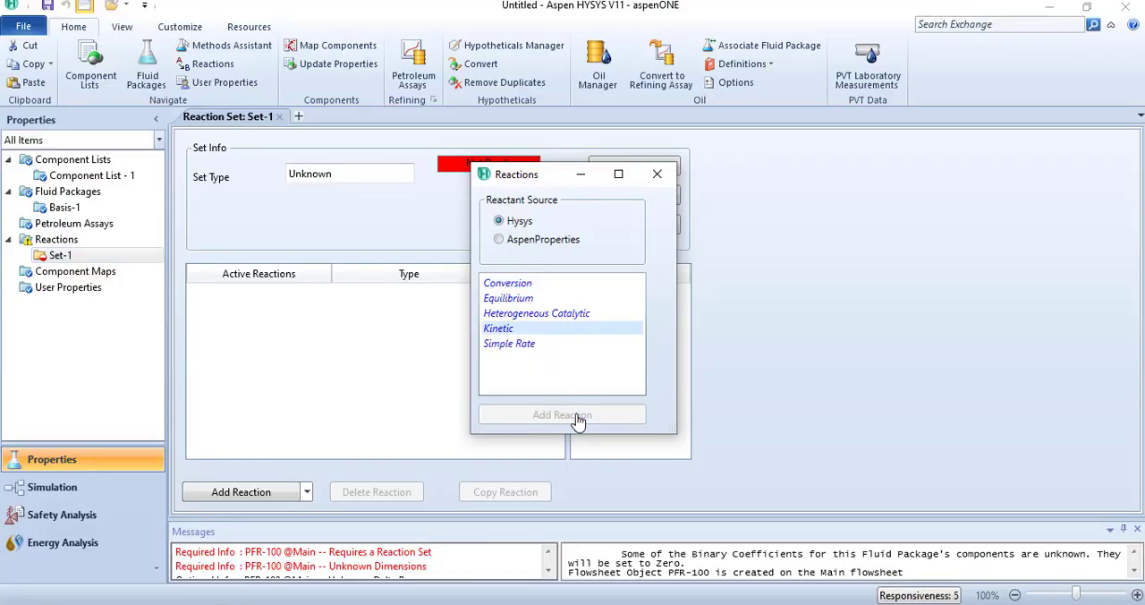
left_click(657, 176)
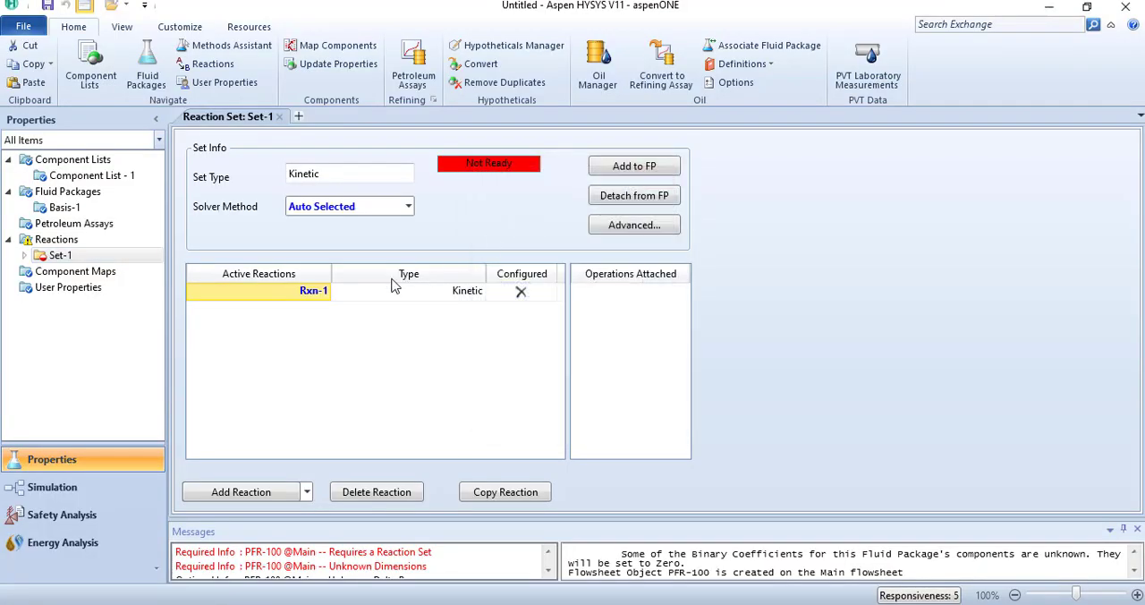
Step: Open kinetic reaction Rxn-1 and add Acetone, Ketene and Methane as its components
double_click(315, 299)
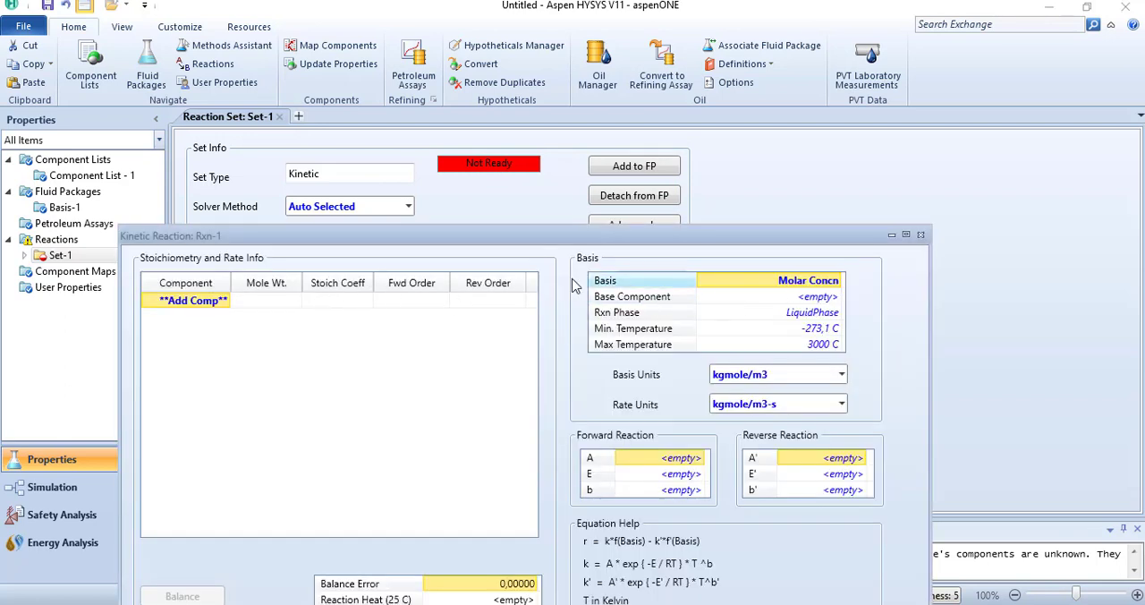
left_click(228, 306)
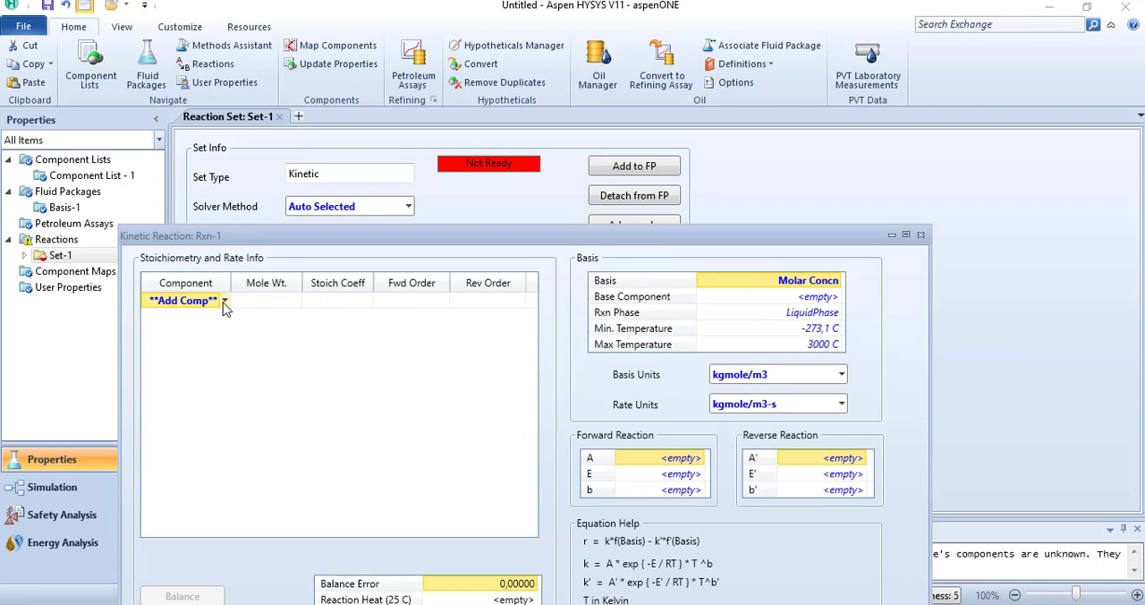
left_click(225, 302)
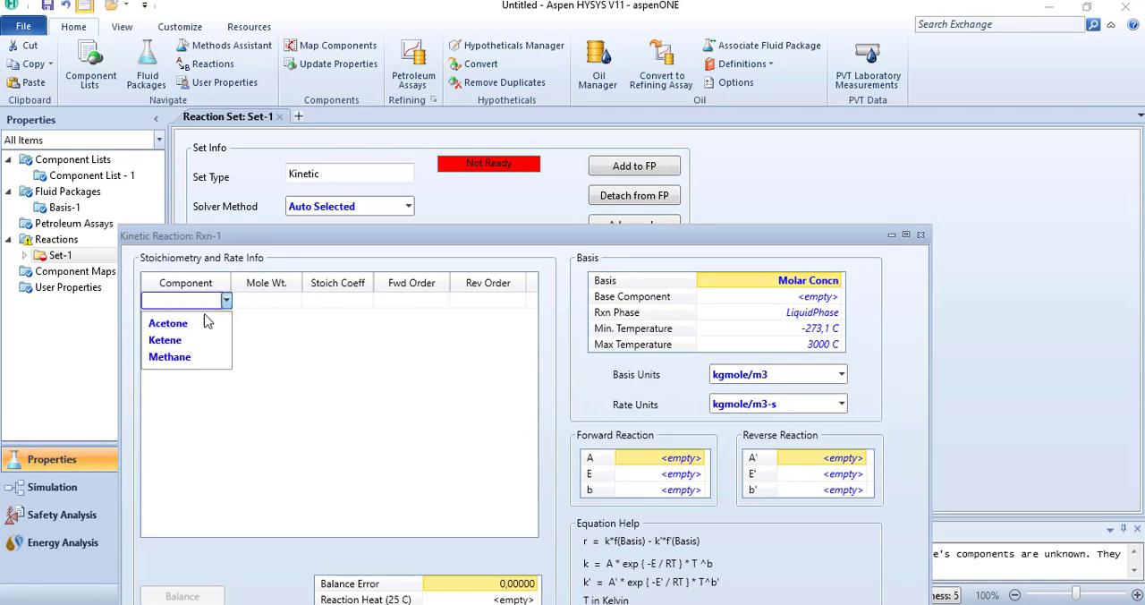
left_click(204, 326)
left_click(227, 317)
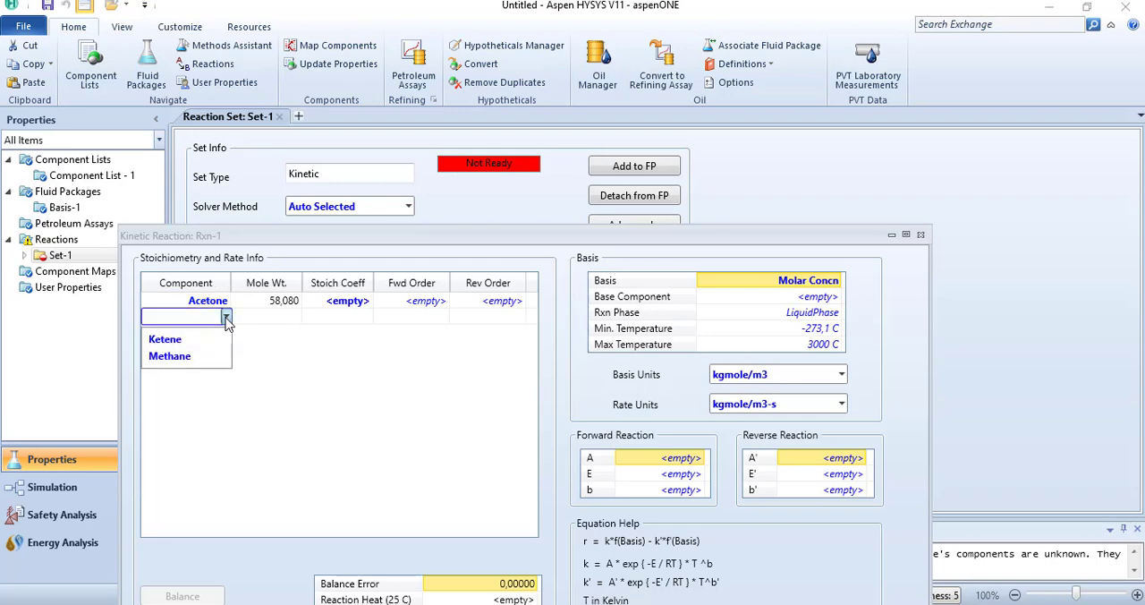
left_click(205, 340)
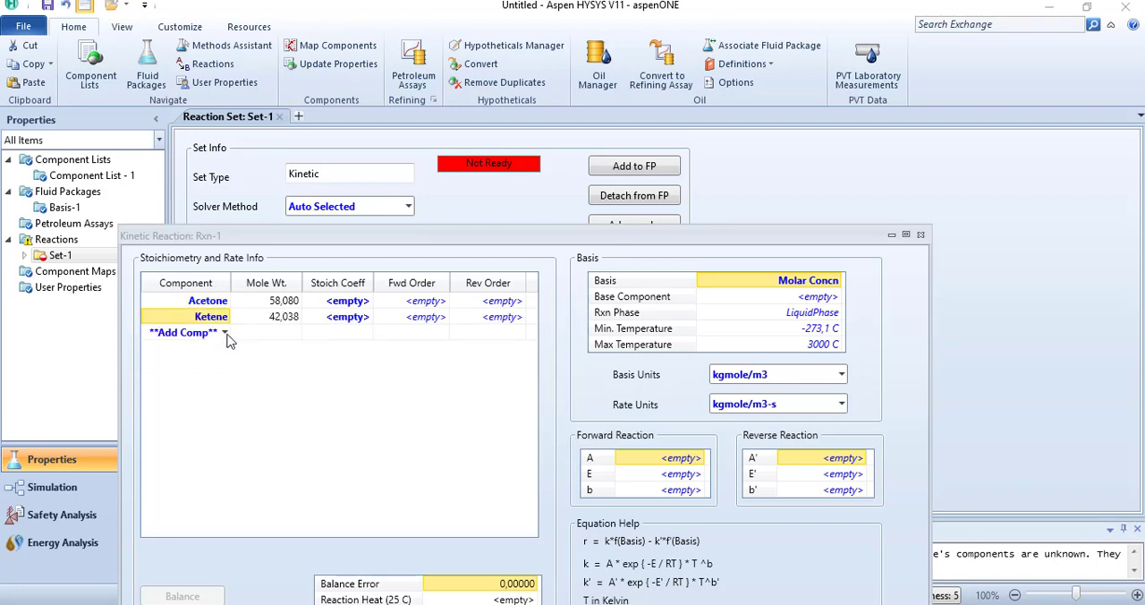
left_click(225, 332)
left_click(210, 353)
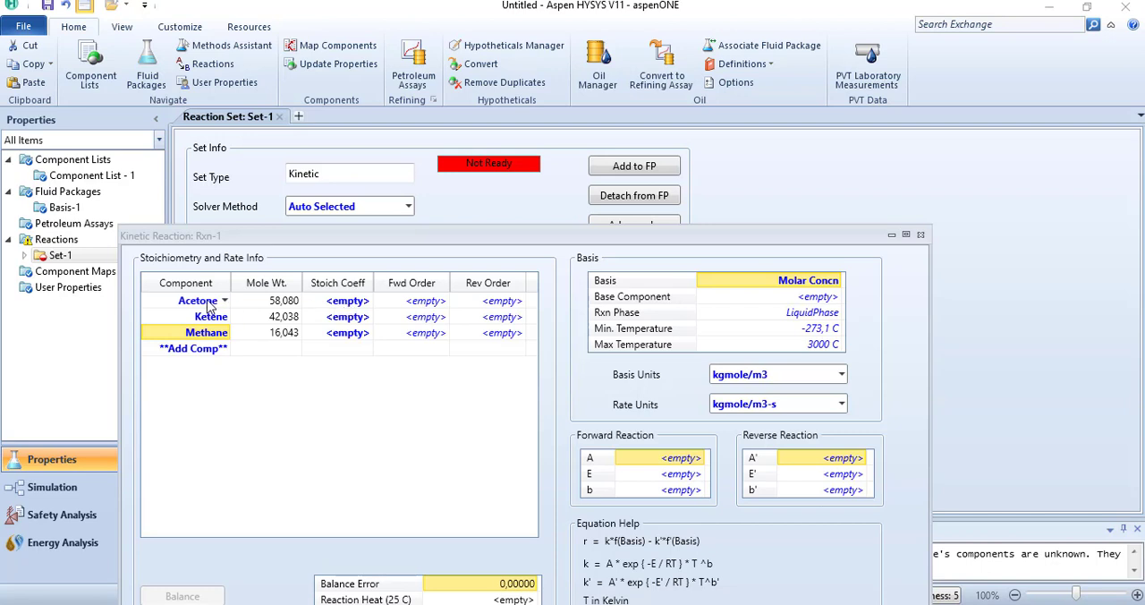
Step: Set the stoichiometric coefficients to -1 for Acetone, 1 for Ketene and 1 for Methane
left_click(349, 303)
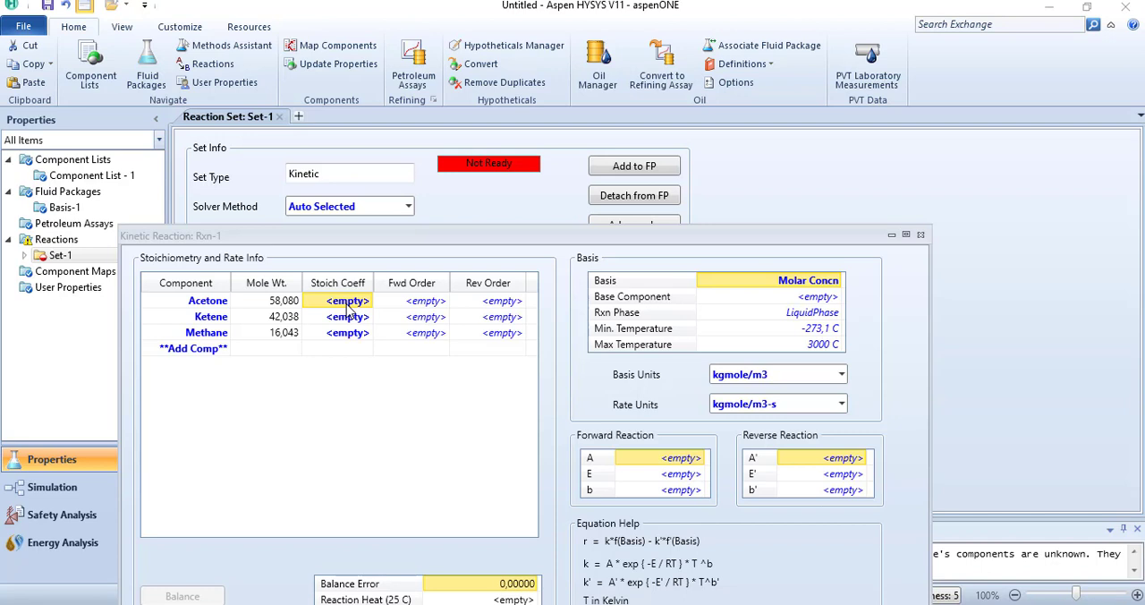
type("-1")
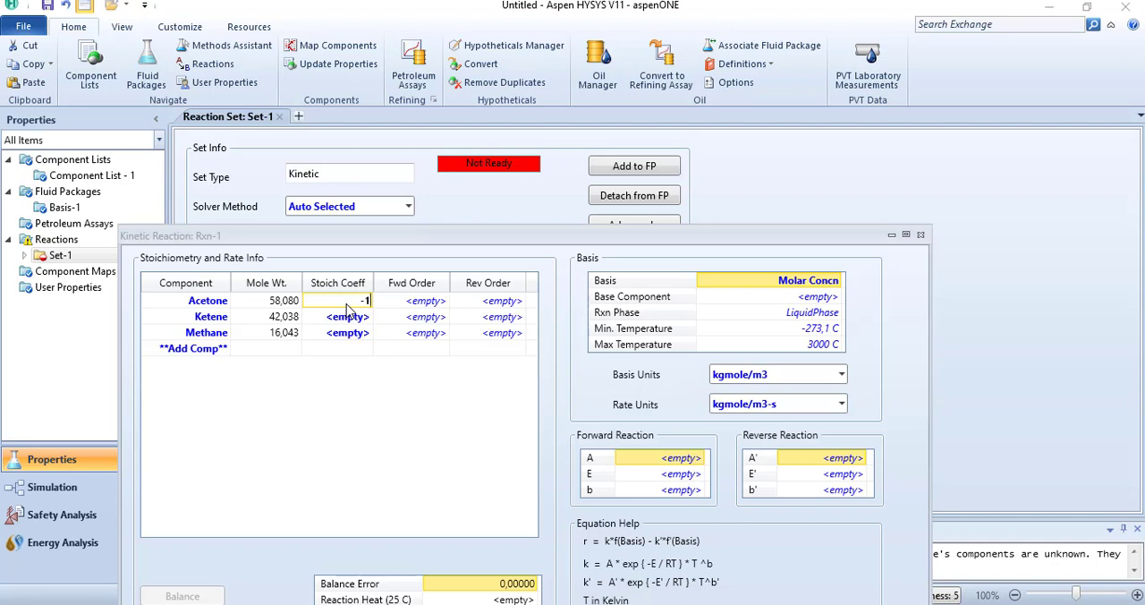
key("Return")
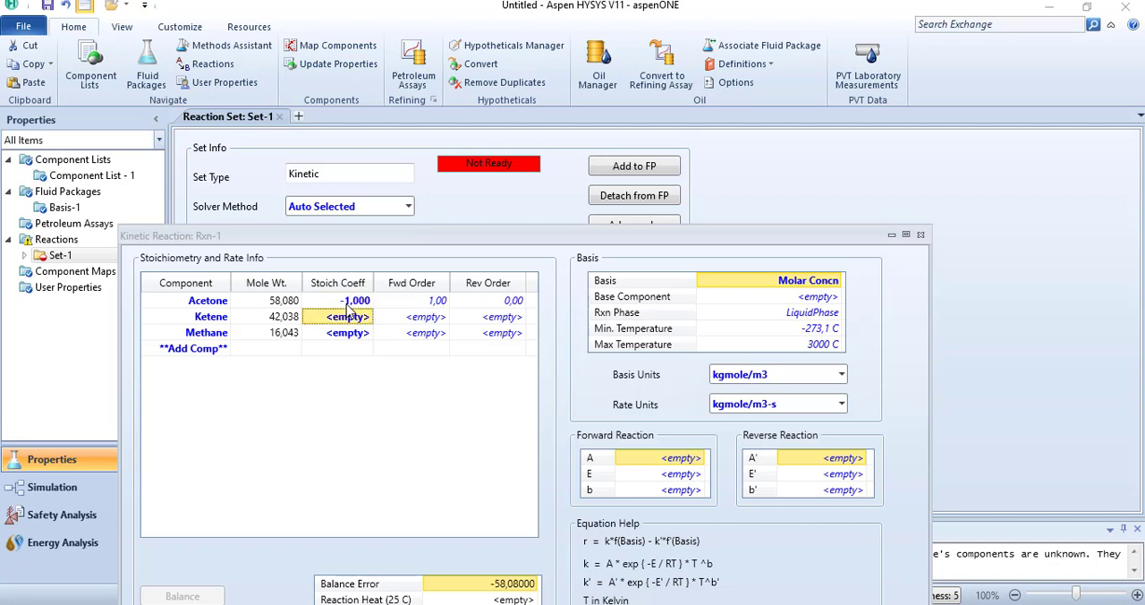
type("1")
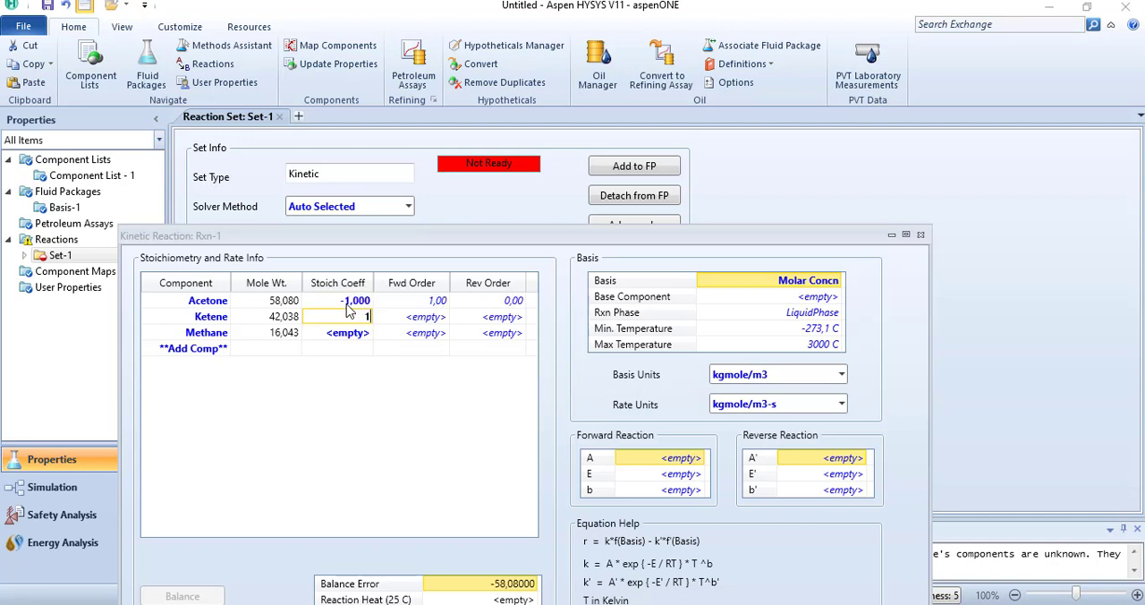
key("Return")
type("1")
key("Return")
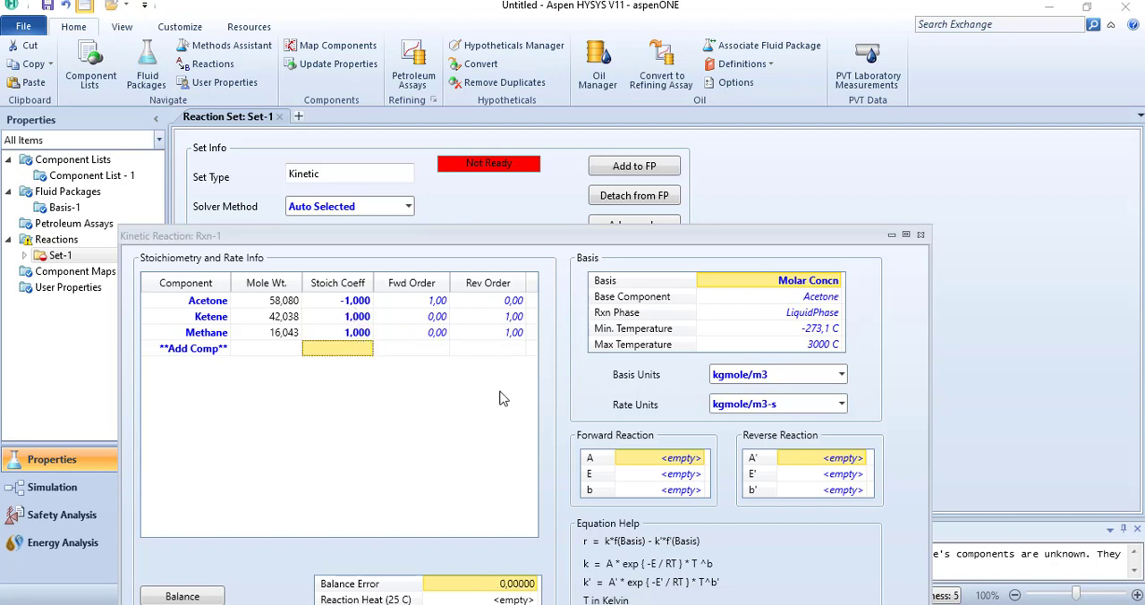
Step: Check the reaction data on the PowerPoint problem slide, and set the reaction basis to Mole Fraction and its phase to VapourPhase in HYSYS
left_click(710, 604)
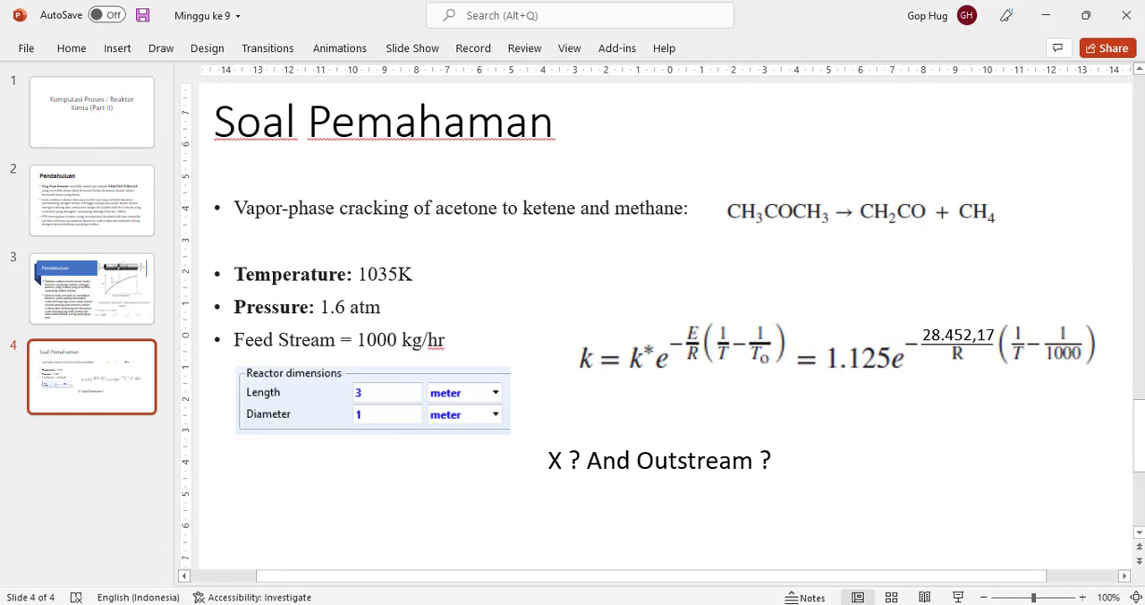
left_click(917, 564)
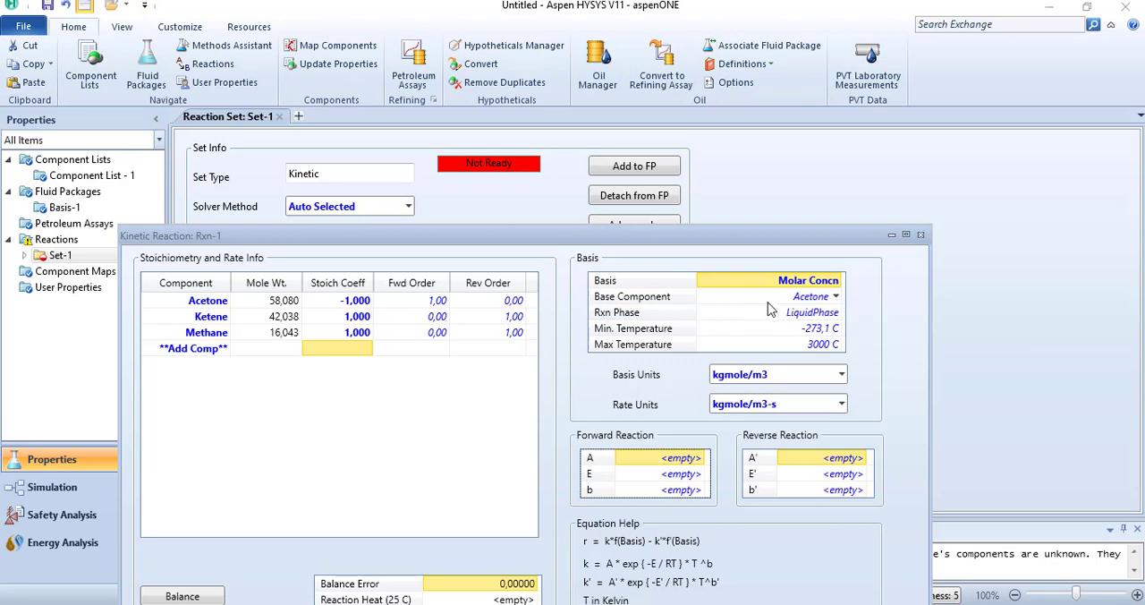
left_click(838, 281)
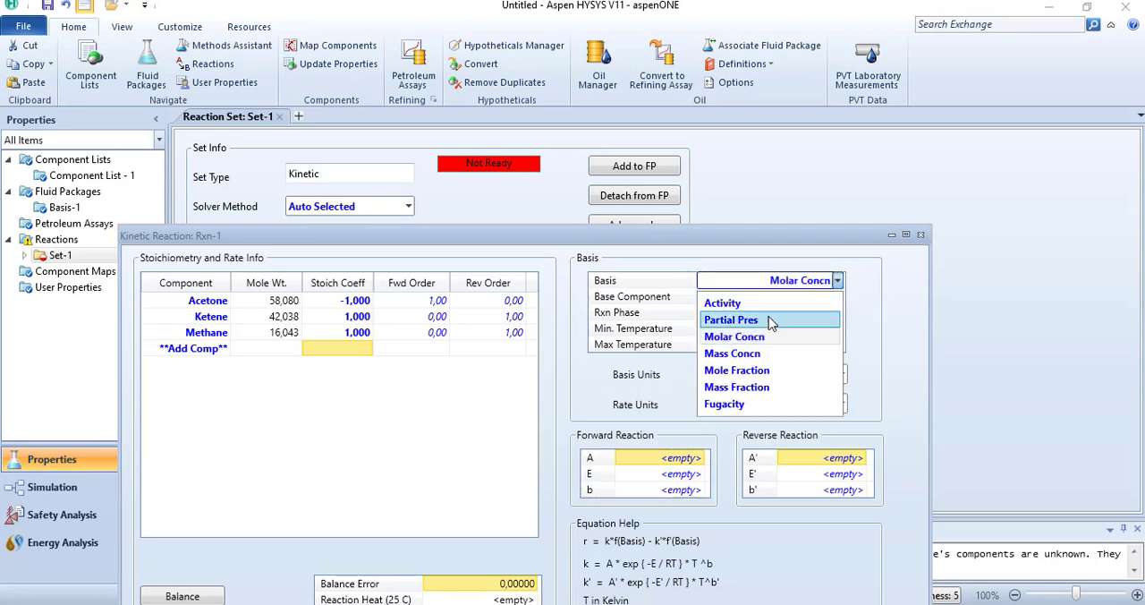
left_click(737, 370)
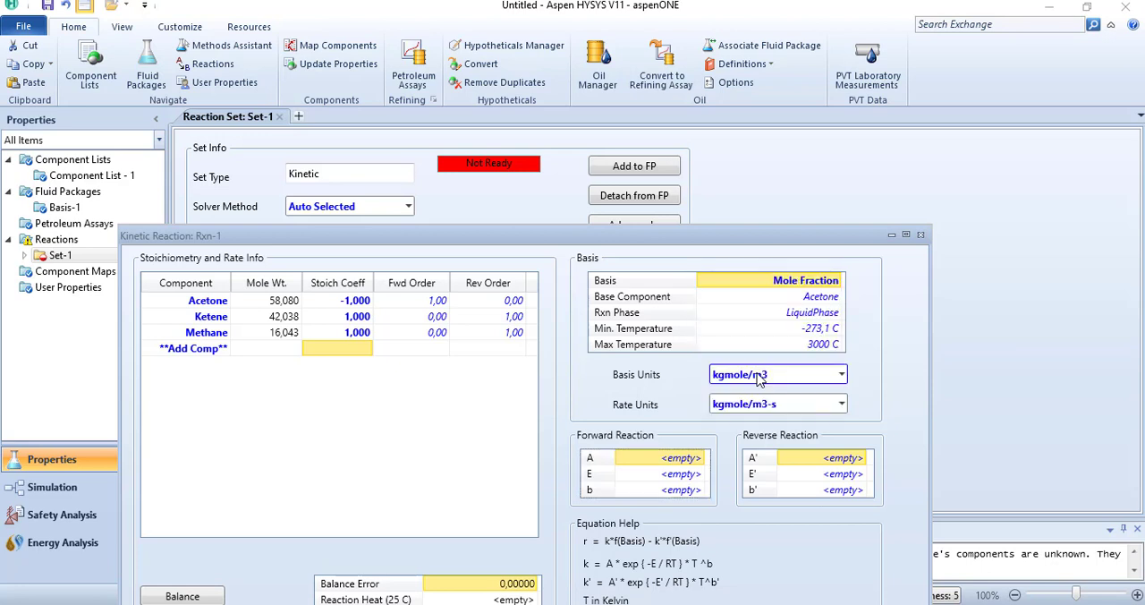
left_click(836, 313)
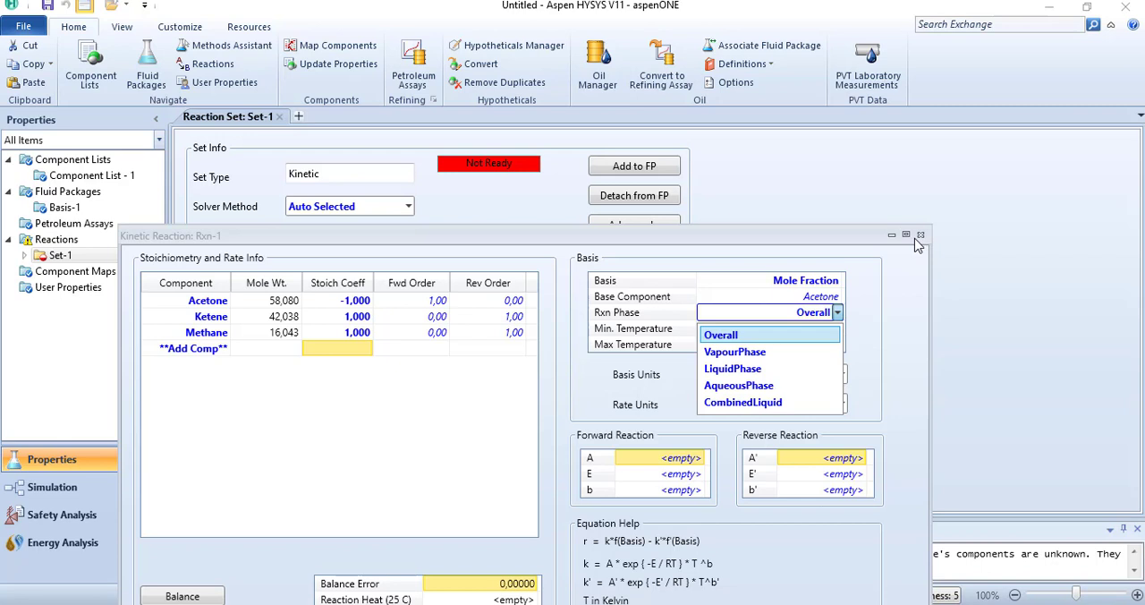
left_click(768, 358)
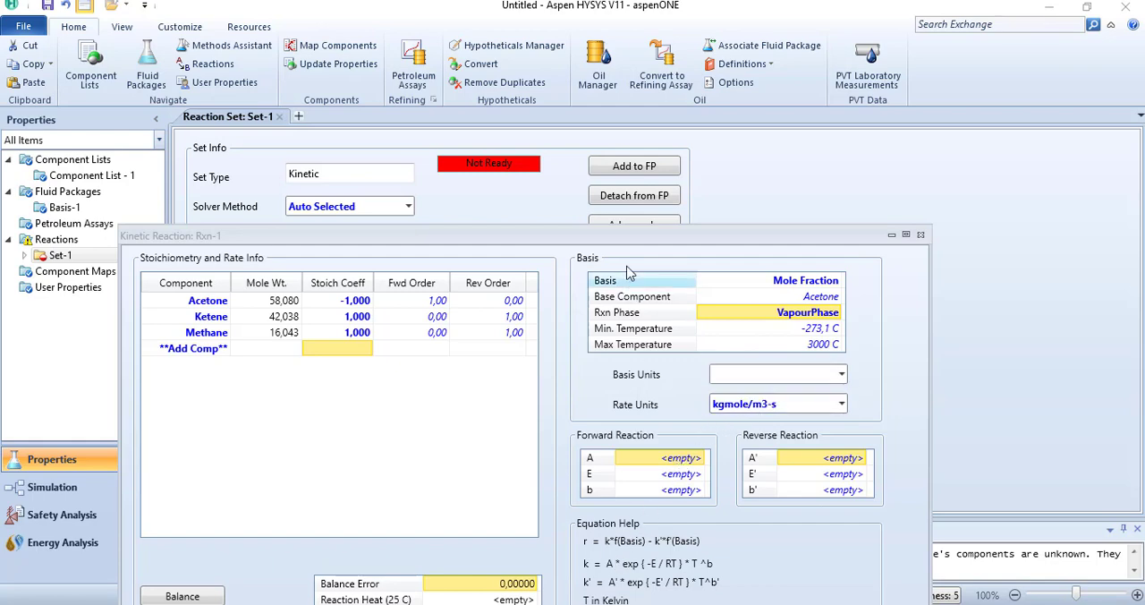
Step: Check the rate constant on the PowerPoint problem slide and set the forward reaction's A to 1,125 in HYSYS
left_click_drag(613, 238, 631, 140)
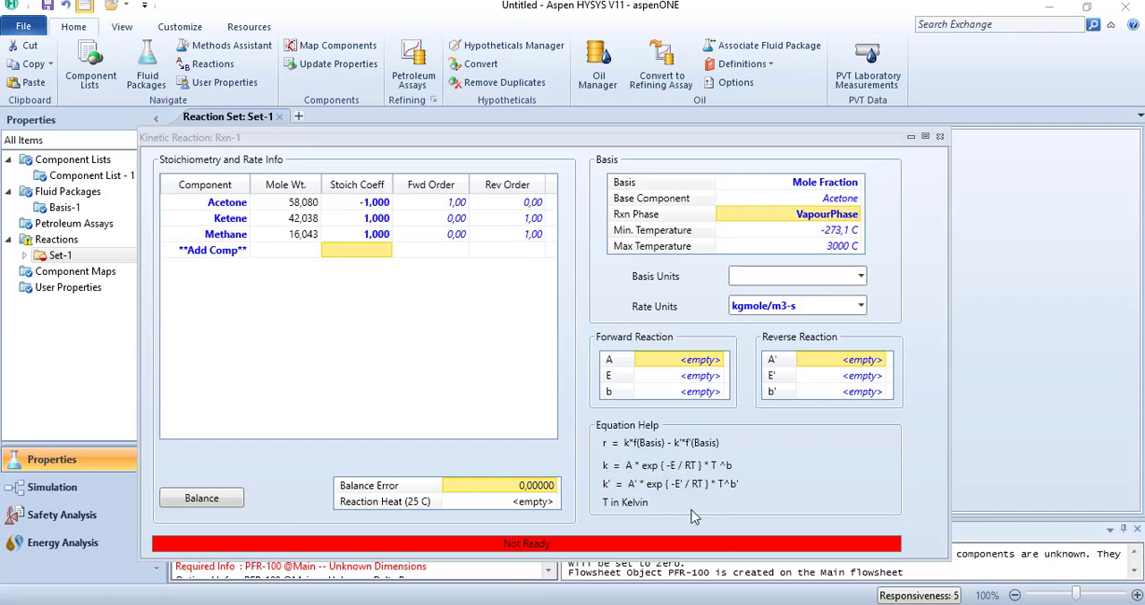
mouse_move(706, 604)
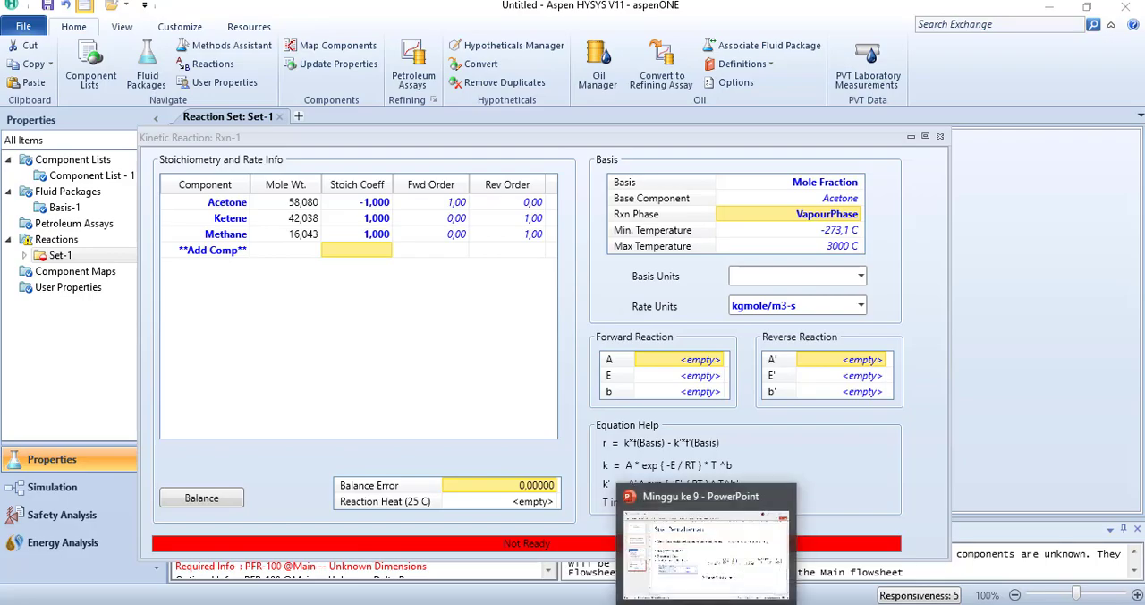
left_click(706, 550)
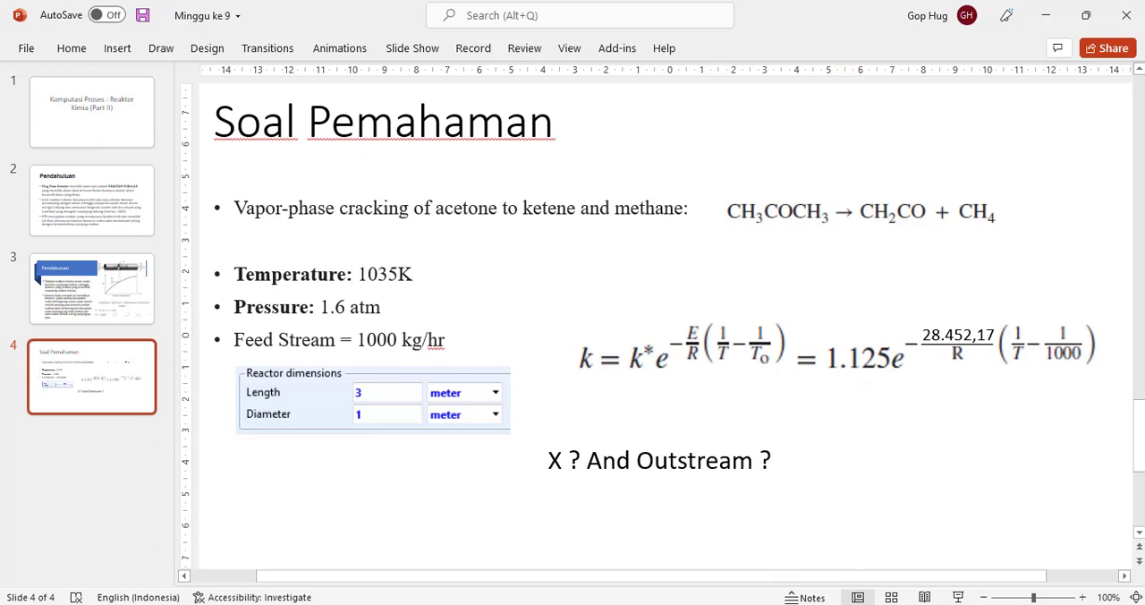
mouse_move(850, 601)
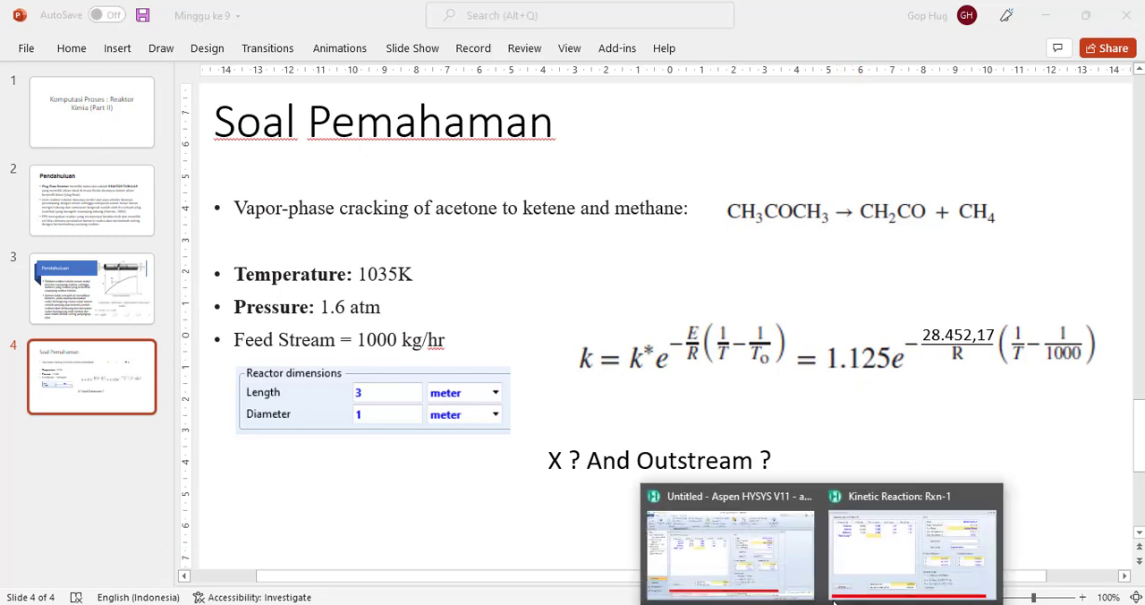
left_click(874, 565)
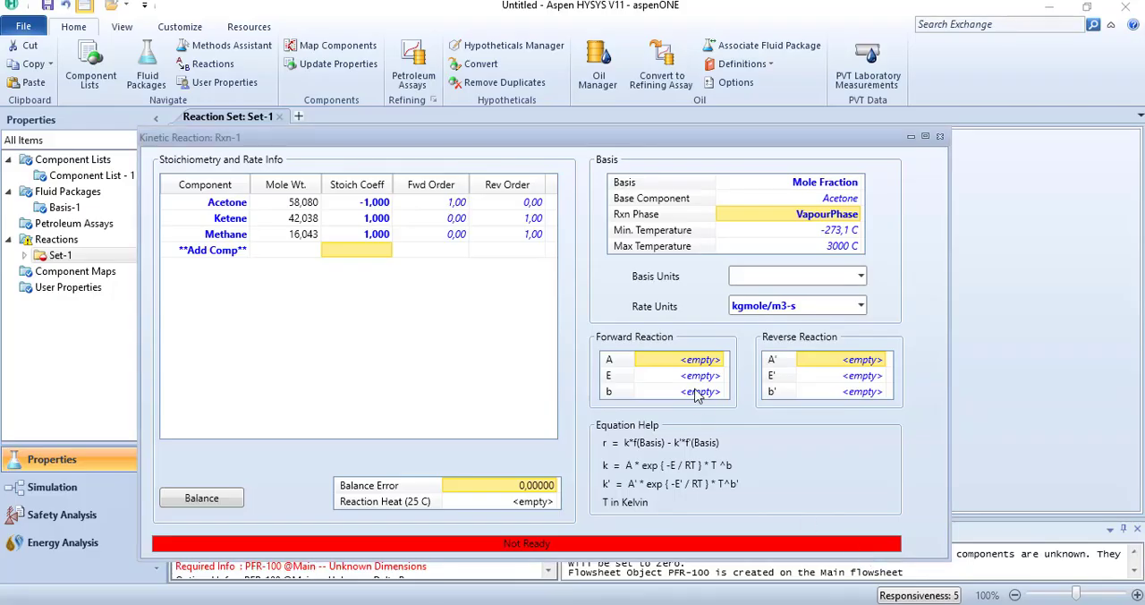
left_click(699, 362)
type("1")
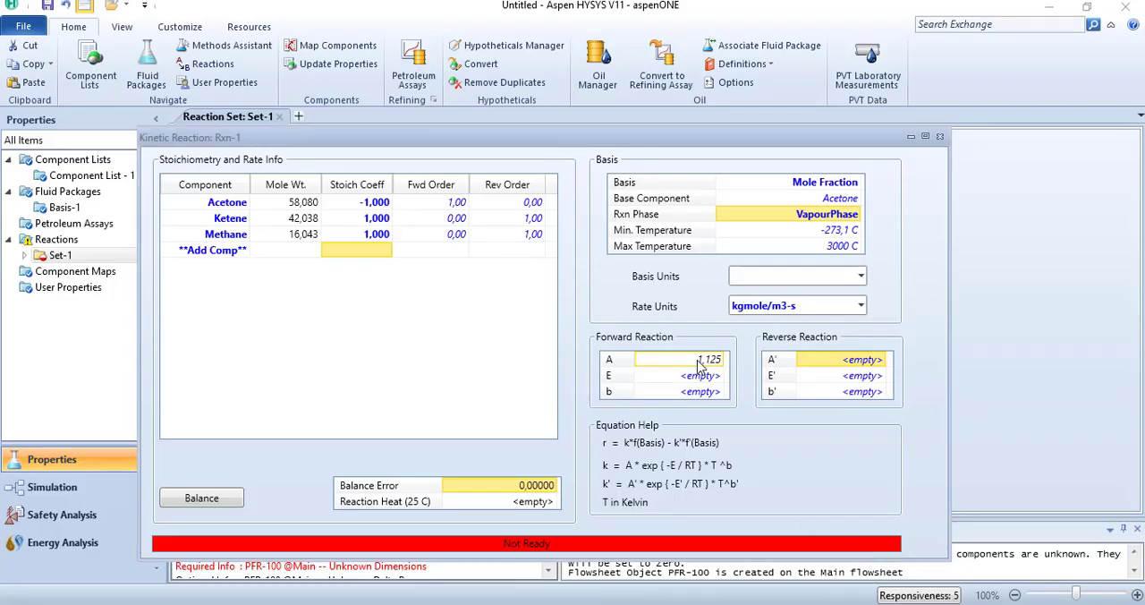
type(",125")
key("Return")
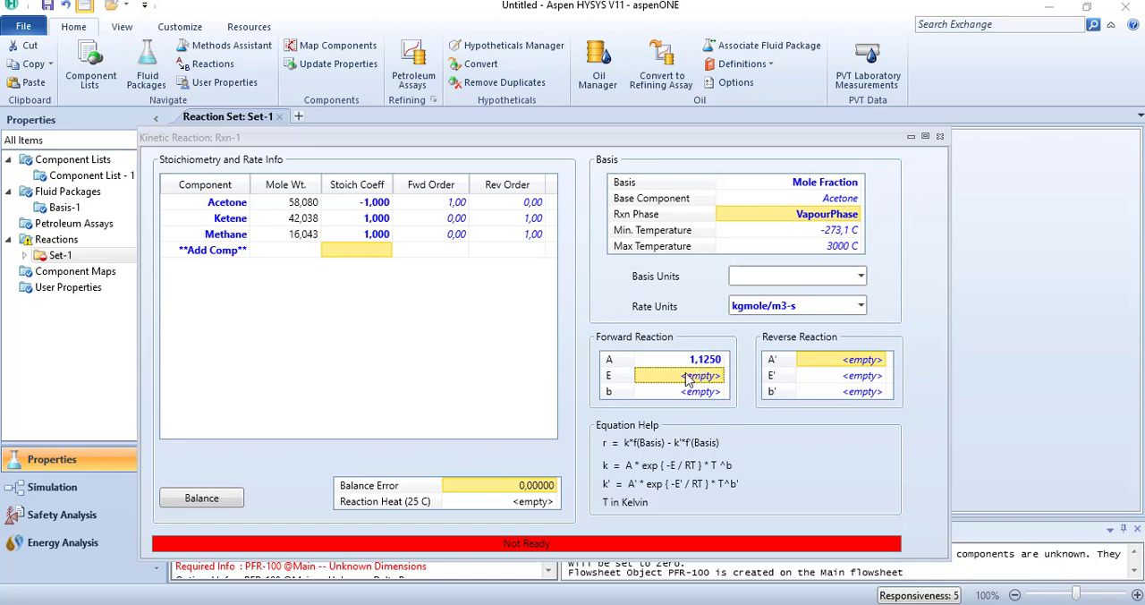
Step: Check the activation energy on the PowerPoint problem slide and set the forward reaction's E to 28452,17 kJ/kgmole in HYSYS
left_click(724, 595)
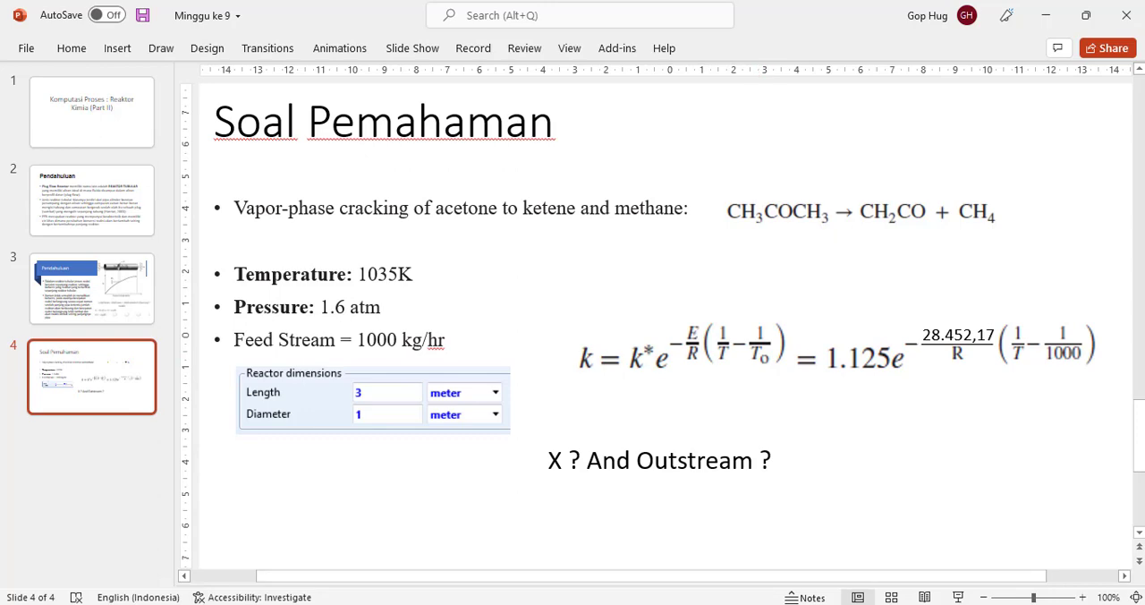
left_click(872, 559)
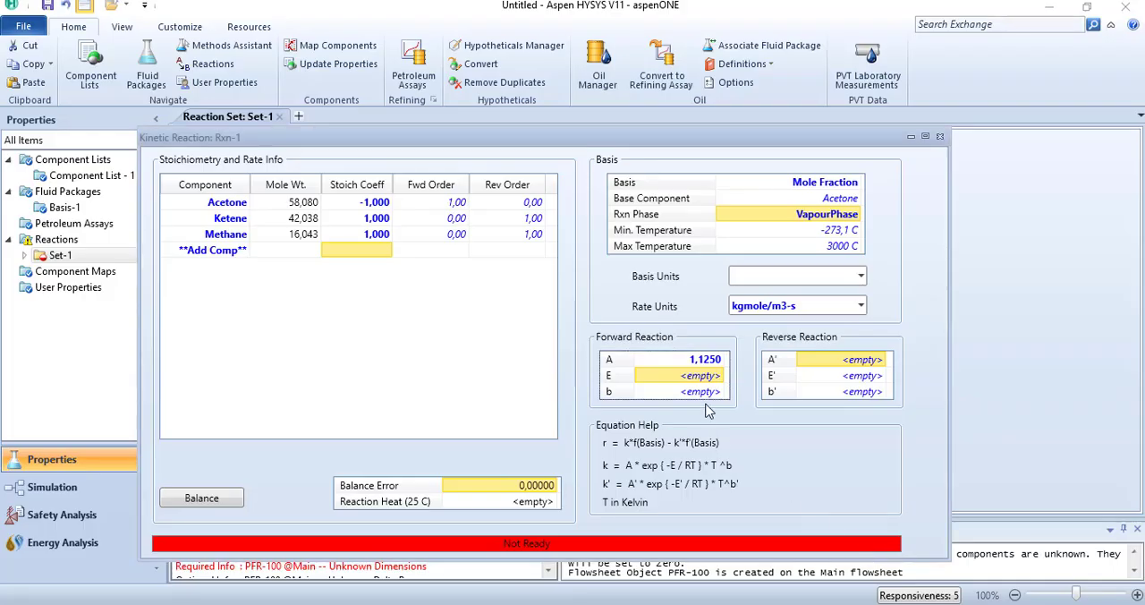
type("2845")
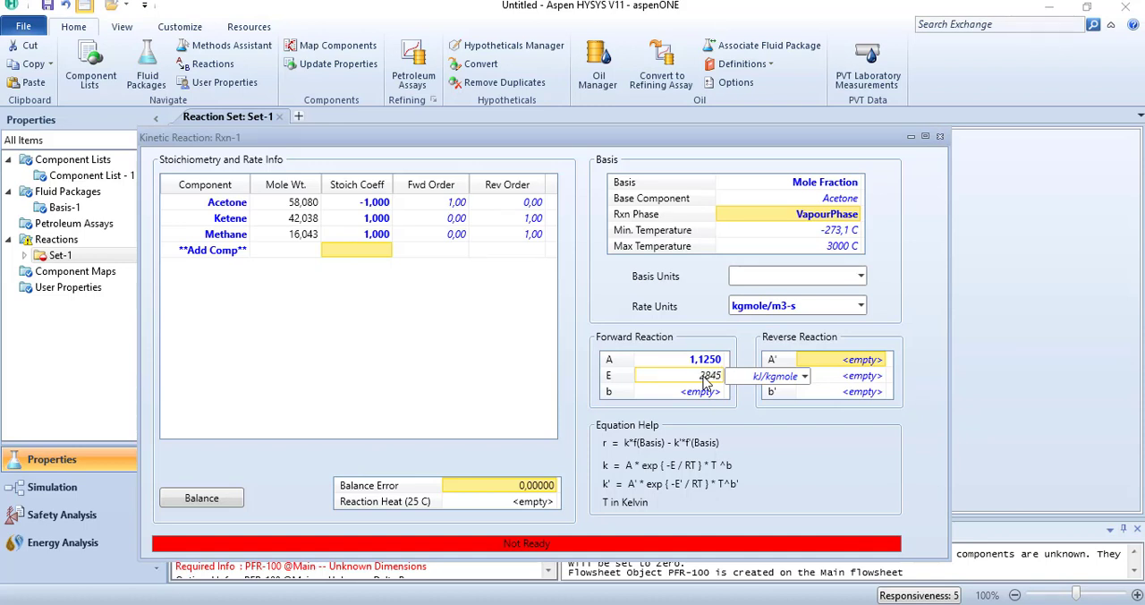
type("2,")
key("BackSpace")
key("BackSpace")
type("1,7")
key("Return")
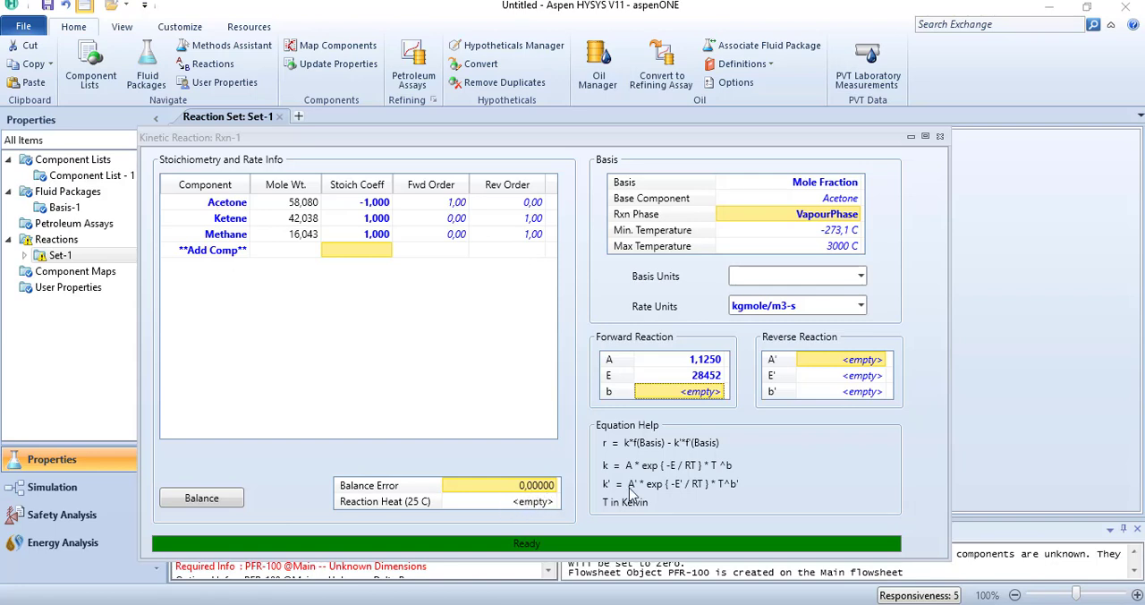
Step: Close the kinetic reaction and add reaction set Set-1 to the Basis-1 fluid package
left_click(939, 137)
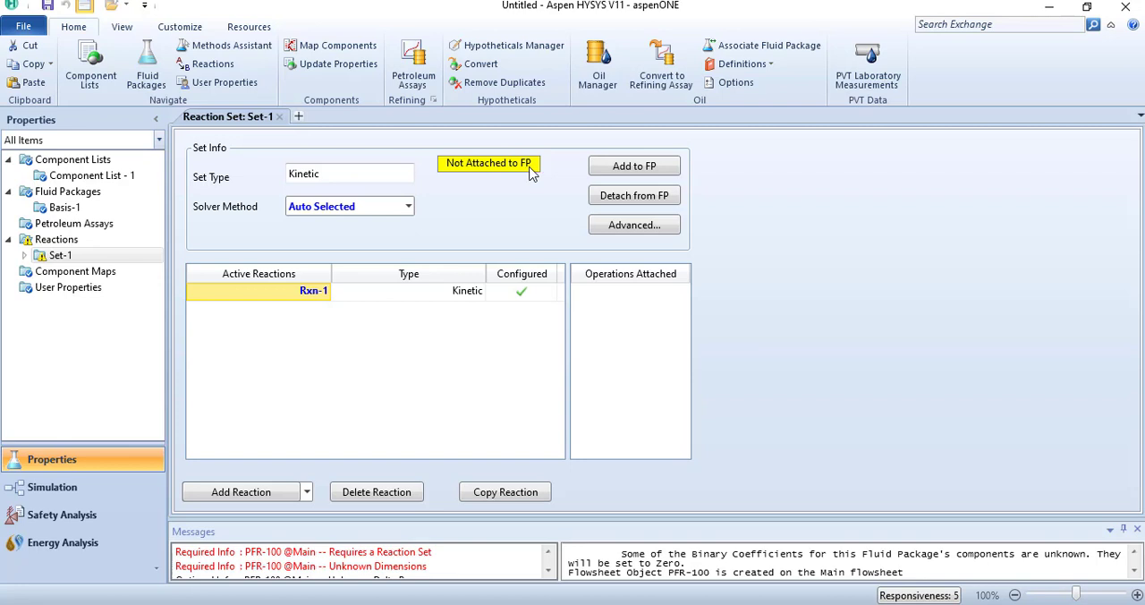
left_click(621, 170)
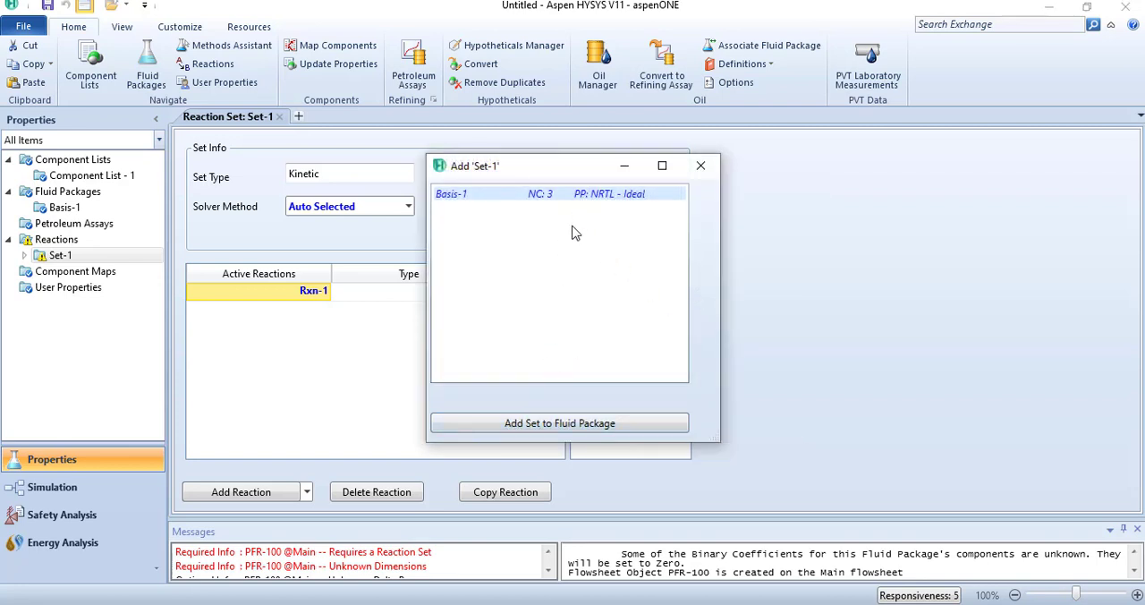
left_click(534, 423)
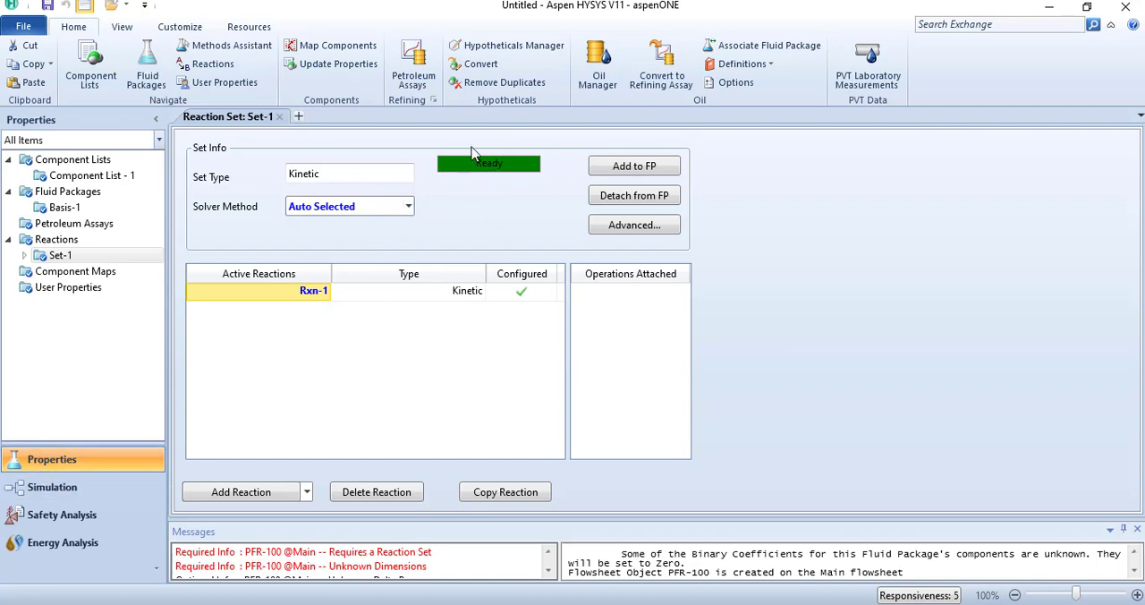
Step: Return to the simulation flowsheet and assign reaction set Set-1 to plug flow reactor PFR-100
left_click(52, 490)
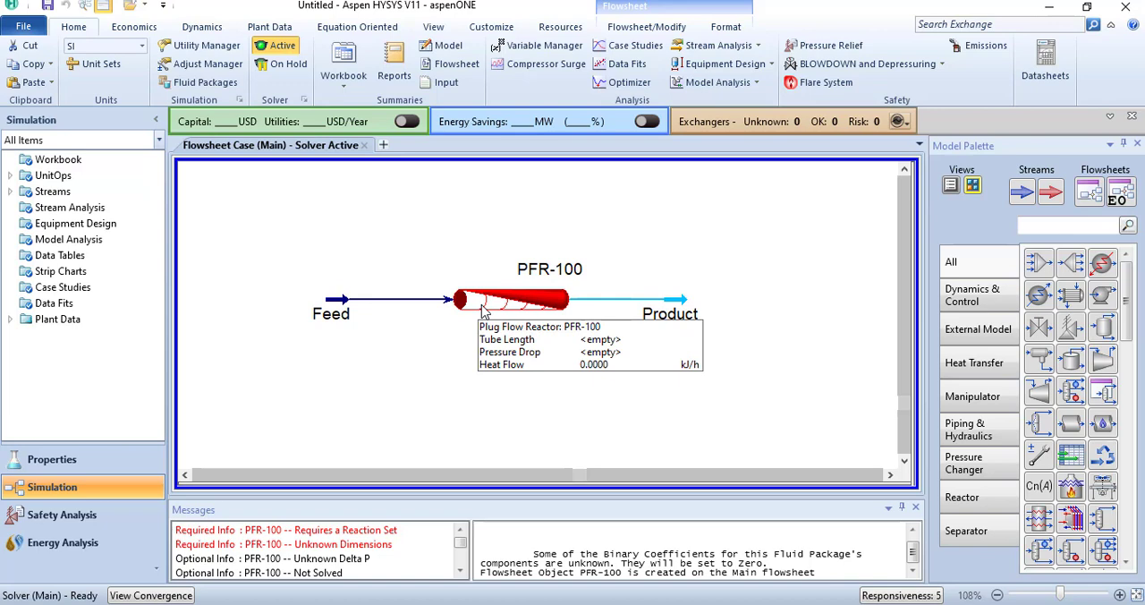
double_click(483, 309)
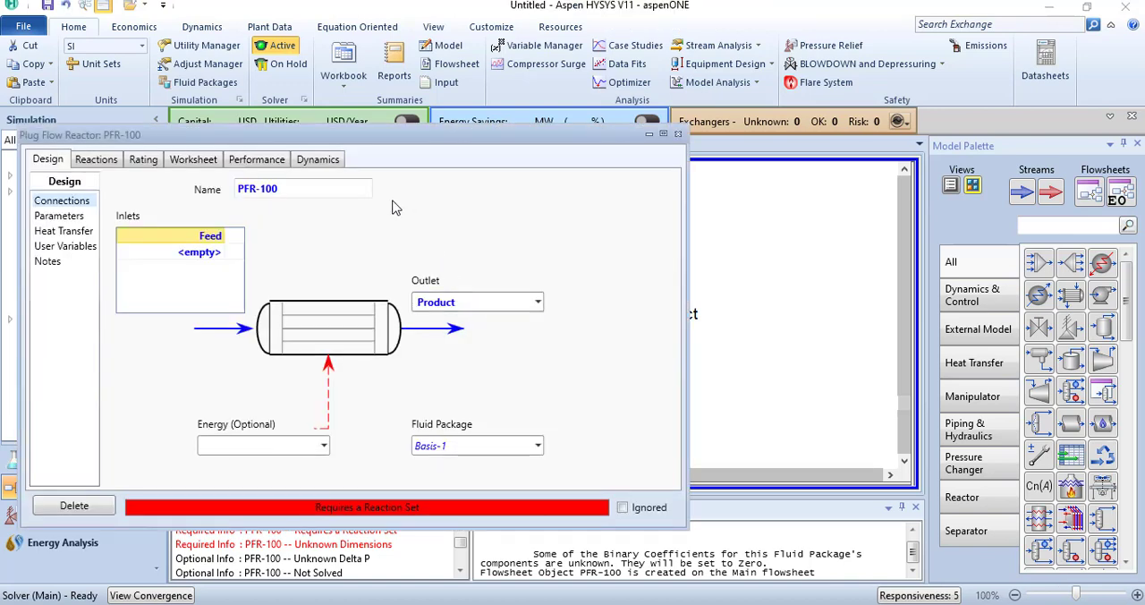
left_click(98, 161)
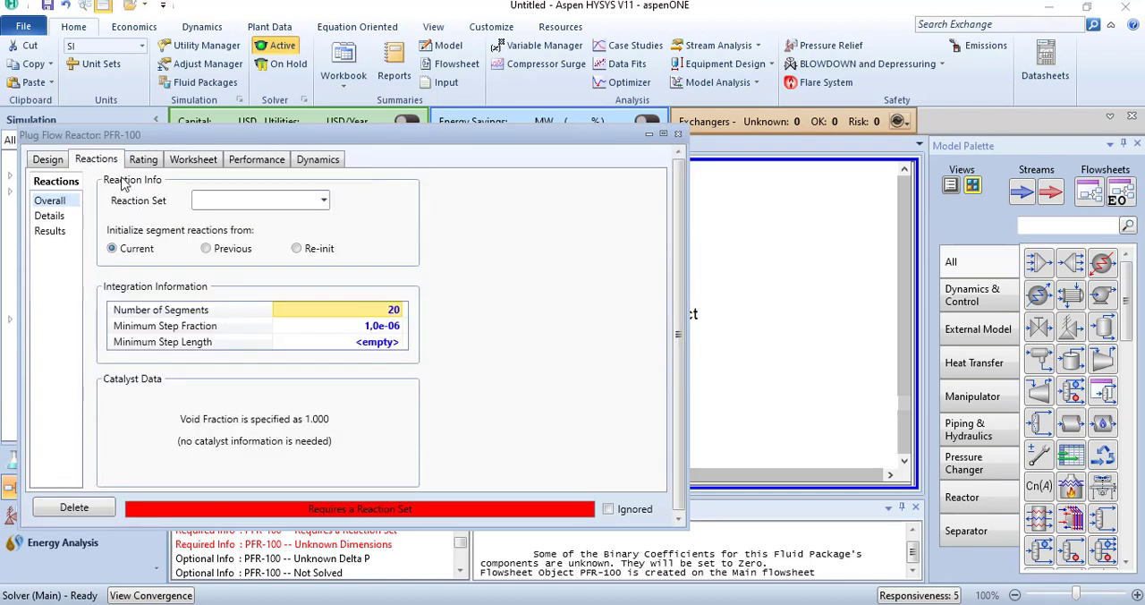
left_click(322, 203)
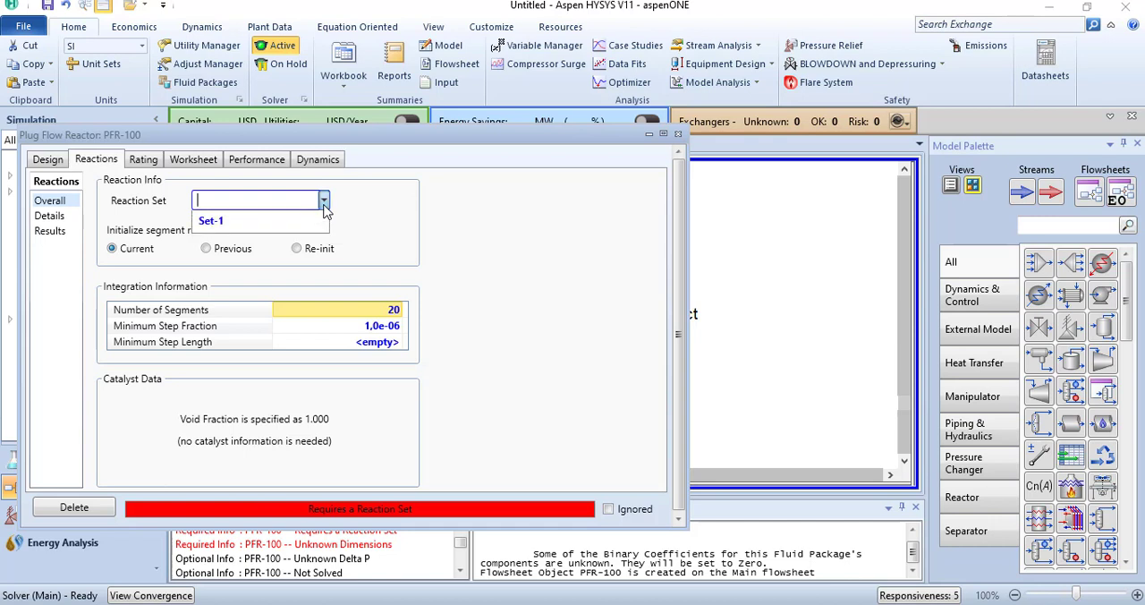
left_click(250, 224)
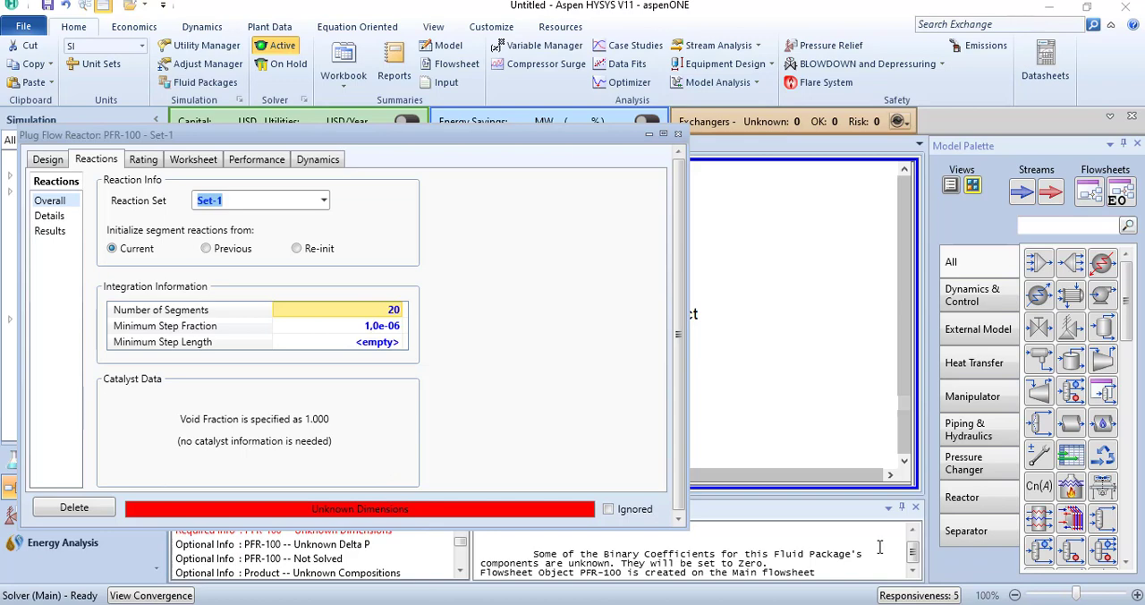
Step: Check the reactor dimensions on the PowerPoint problem slide, and set PFR-100's tube length to 3 m and diameter to 1 m in HYSYS
left_click(709, 603)
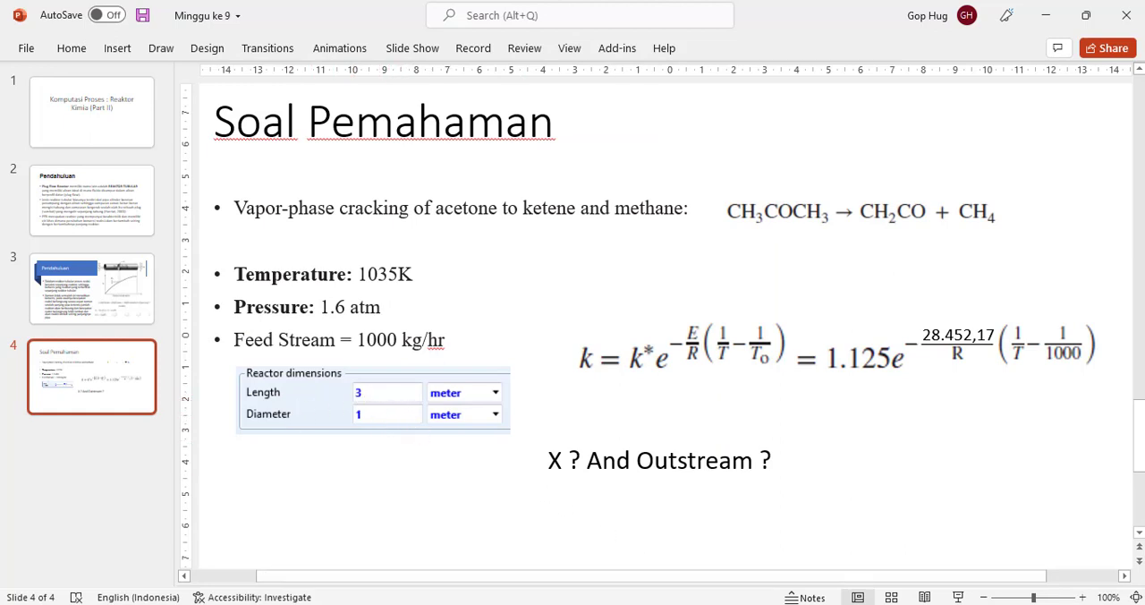
left_click(886, 556)
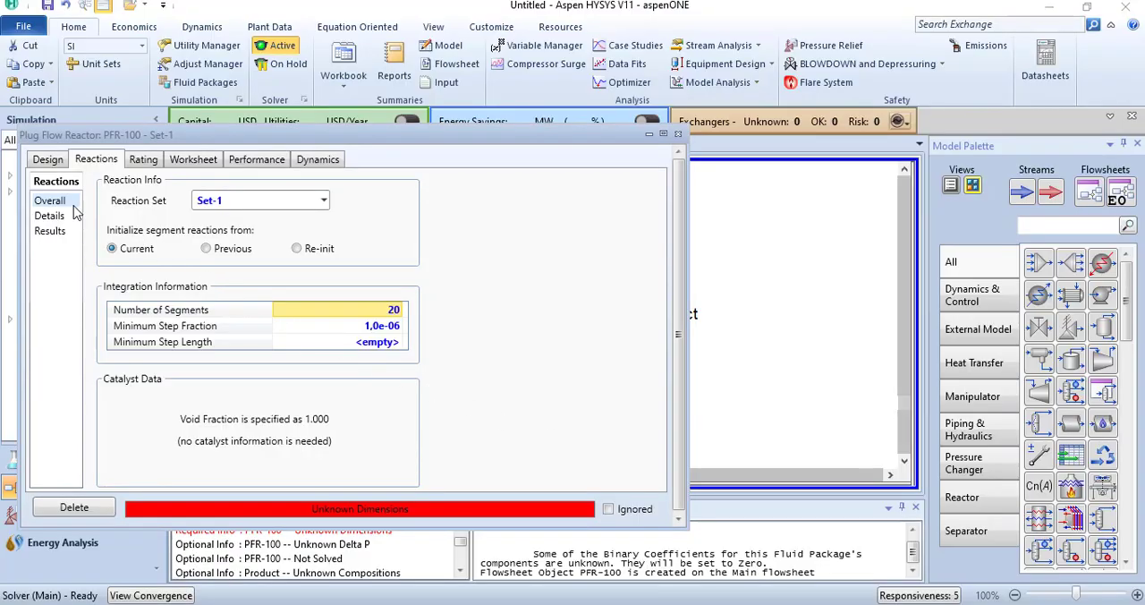
left_click(49, 161)
left_click(42, 215)
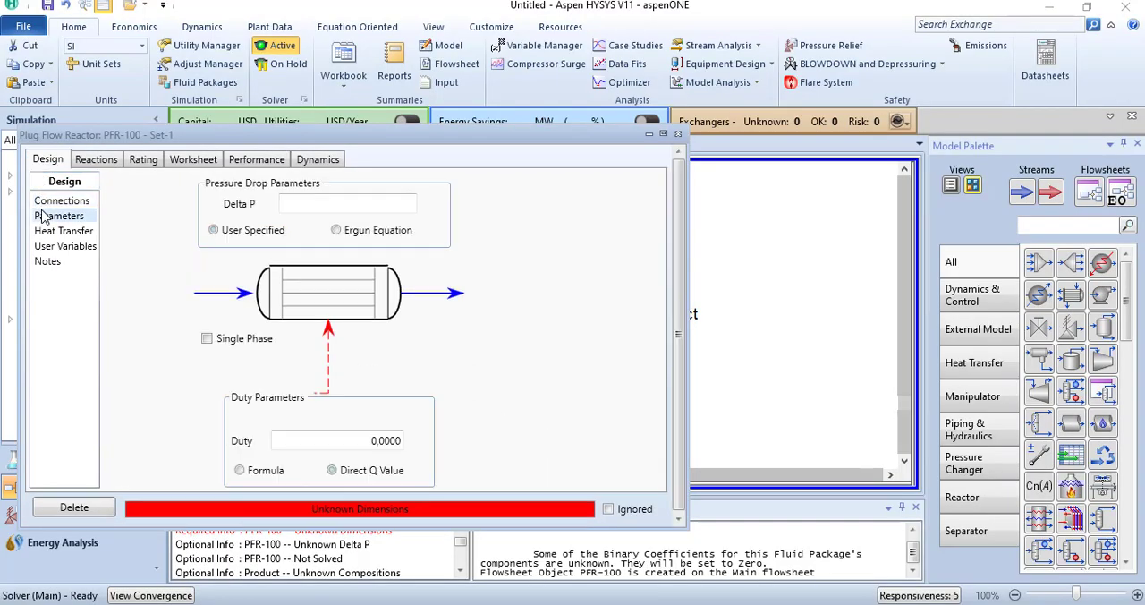
left_click(146, 163)
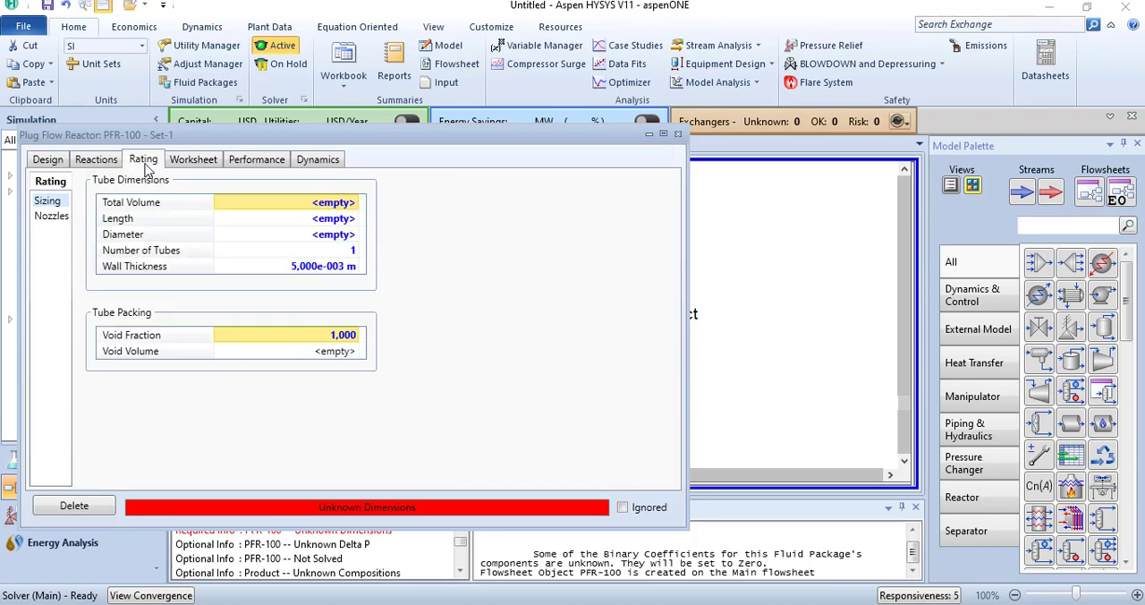
left_click(335, 222)
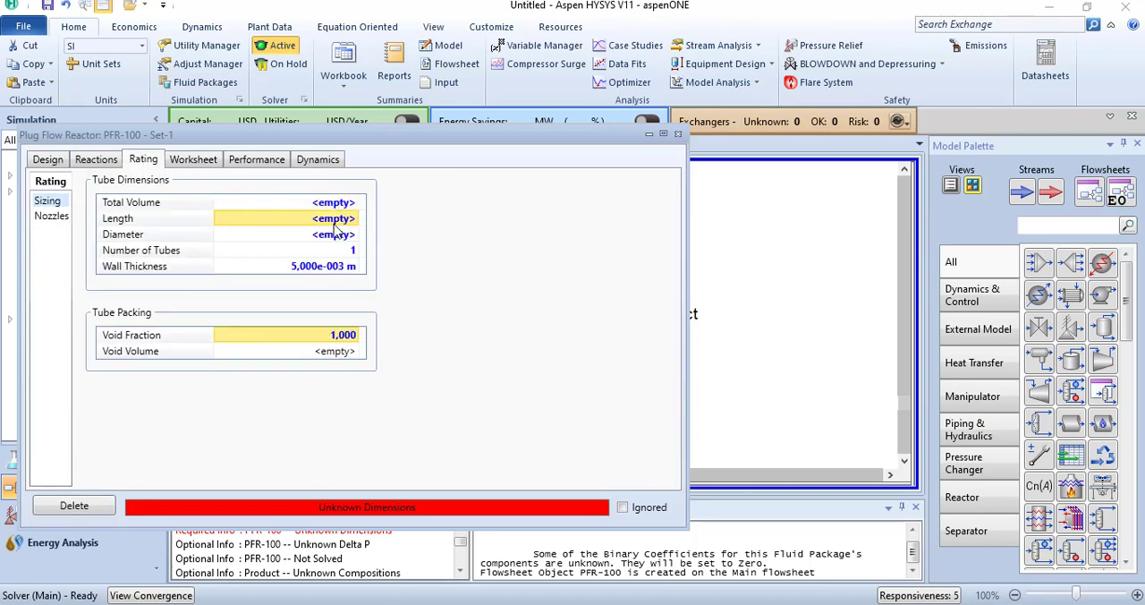
type("3")
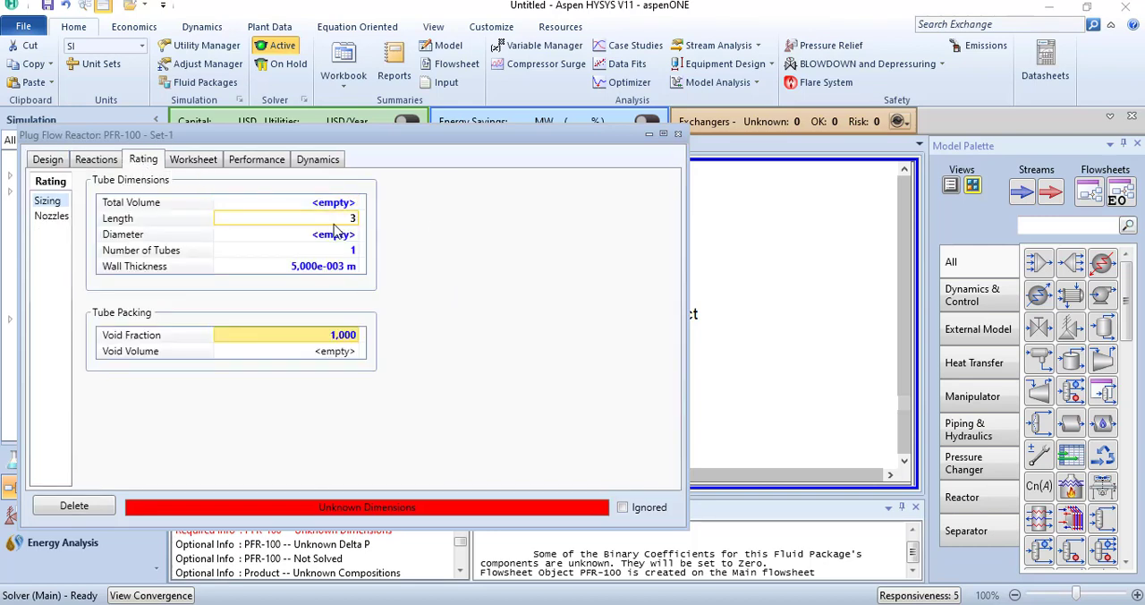
key("Return")
type("1")
key("Return")
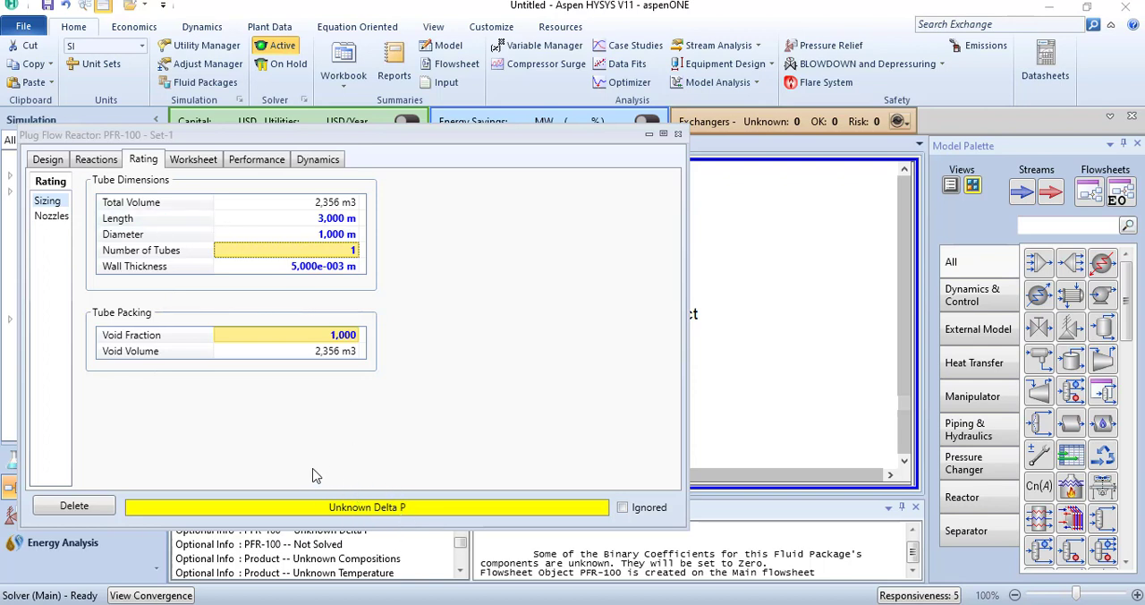
Step: Set the user-specified pressure drop (Delta P) of PFR-100 to 0 kPa
left_click(49, 161)
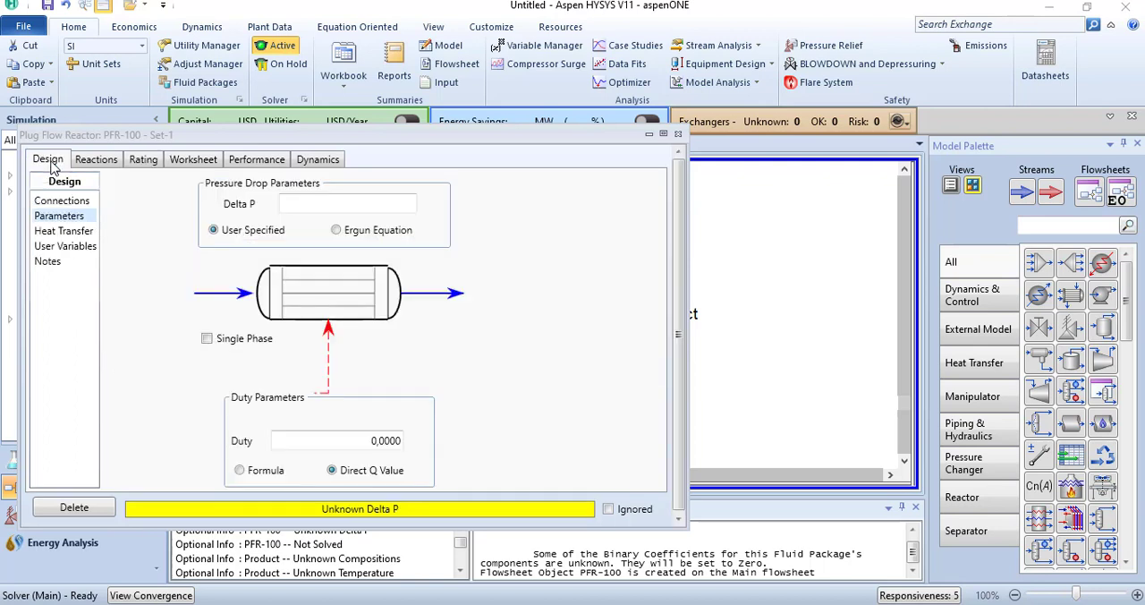
left_click(57, 201)
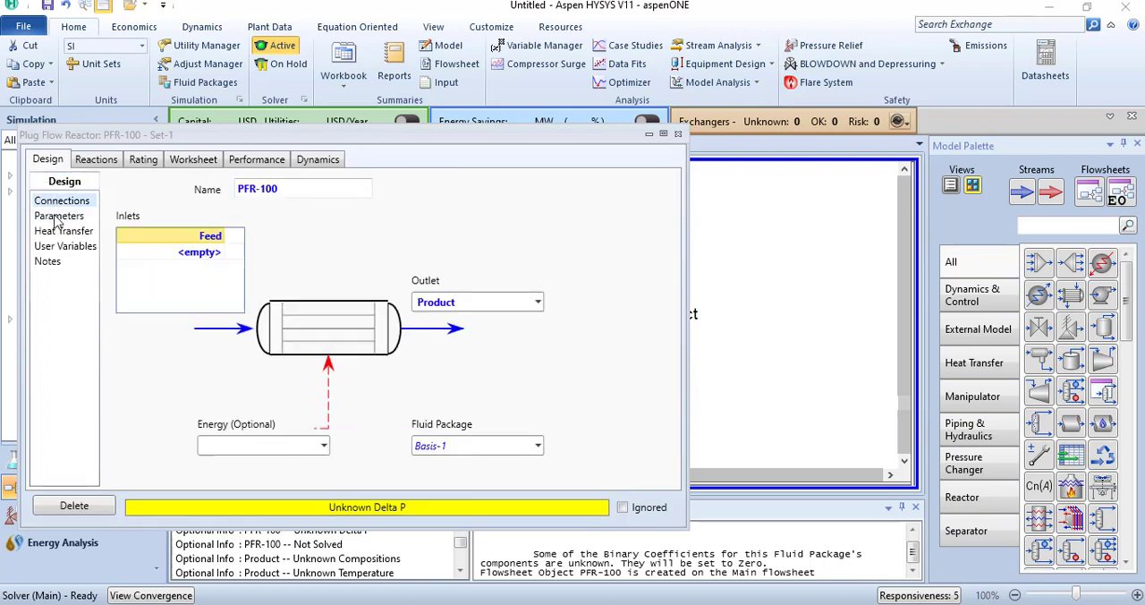
left_click(57, 217)
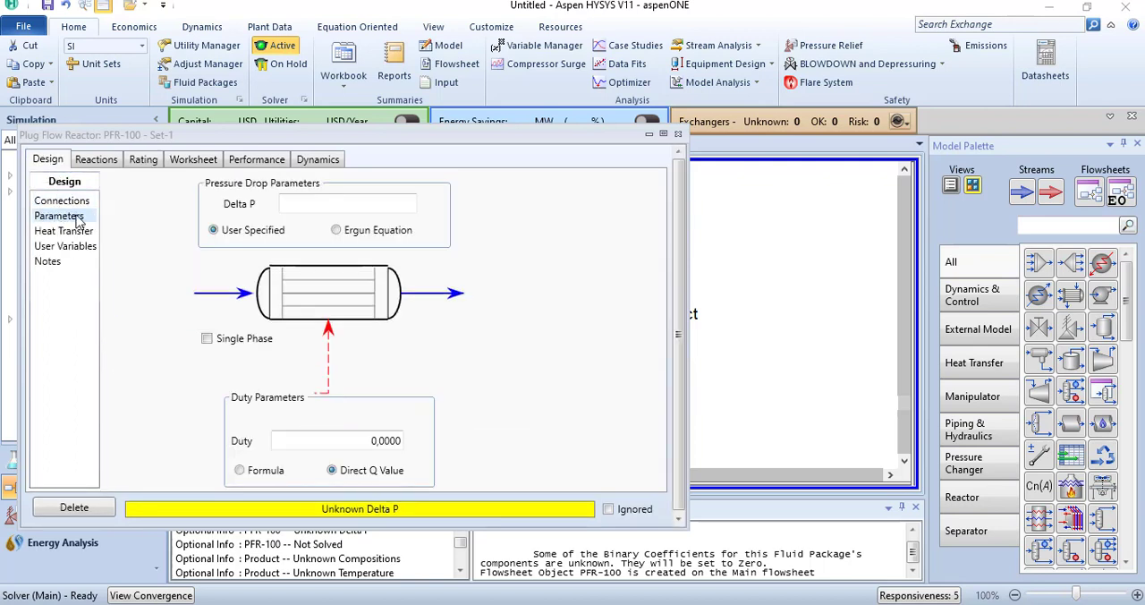
left_click(292, 204)
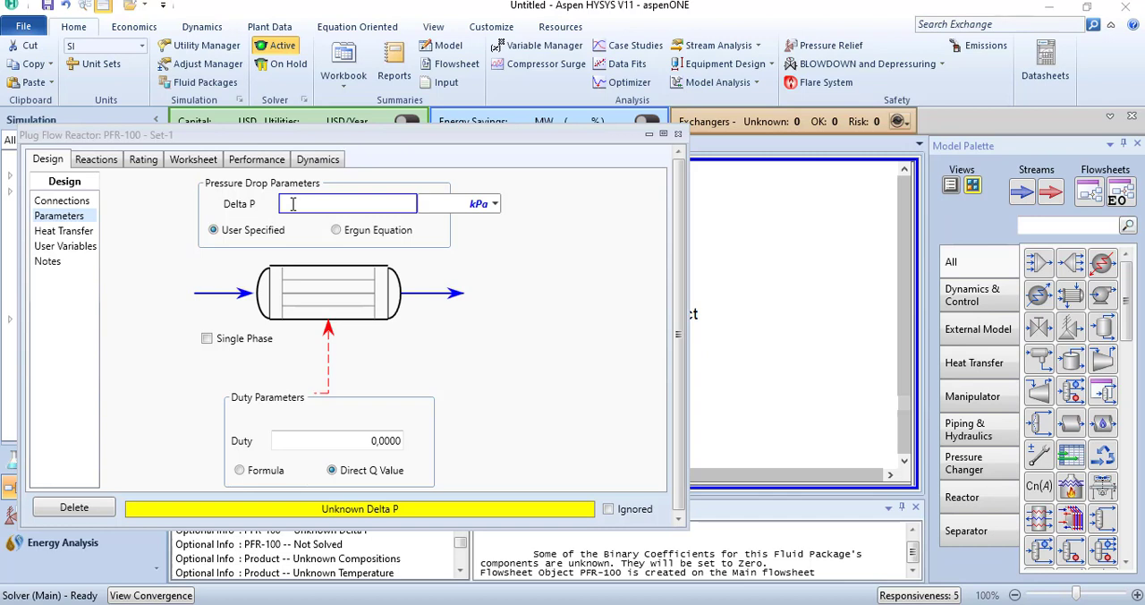
key("Return")
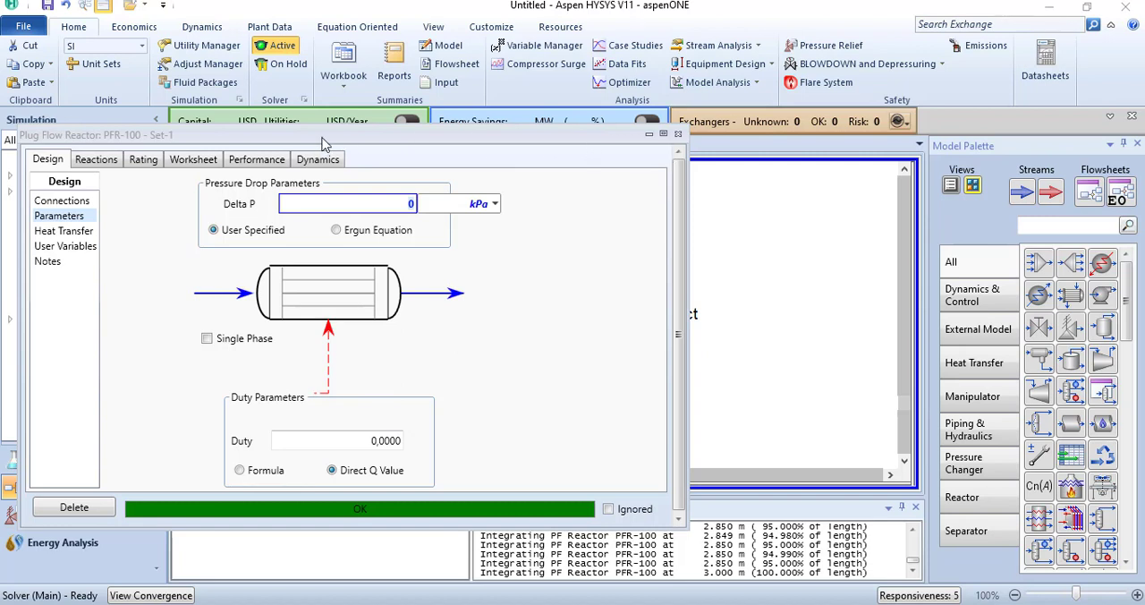
Step: Examine the conditions and compositions of PFR-100's Feed and Product streams, and glance at the reactor's performance table
left_click(192, 163)
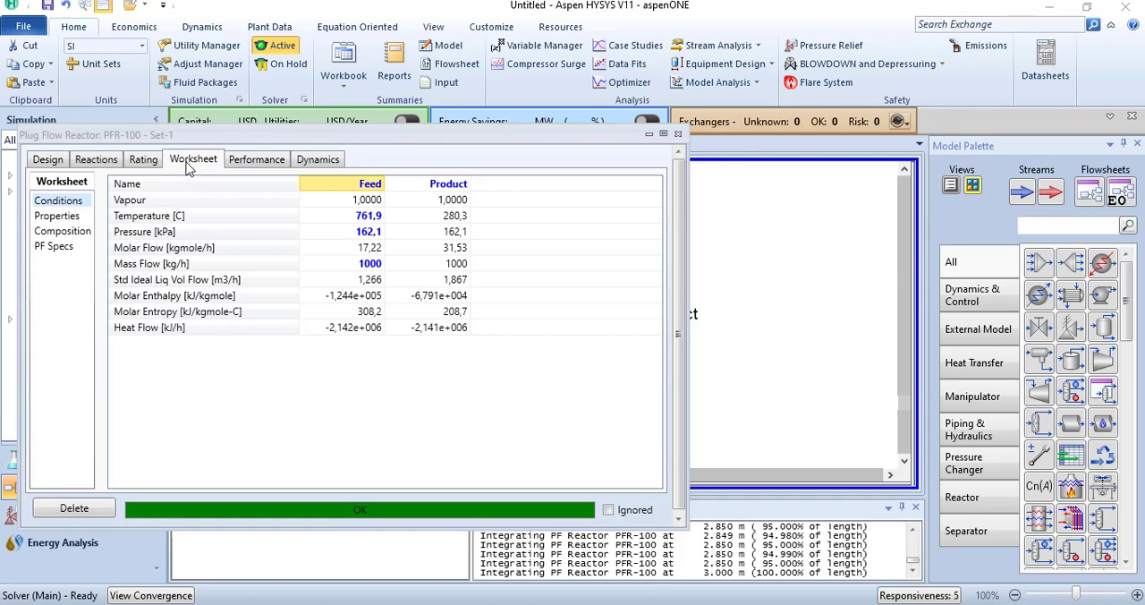
left_click(62, 232)
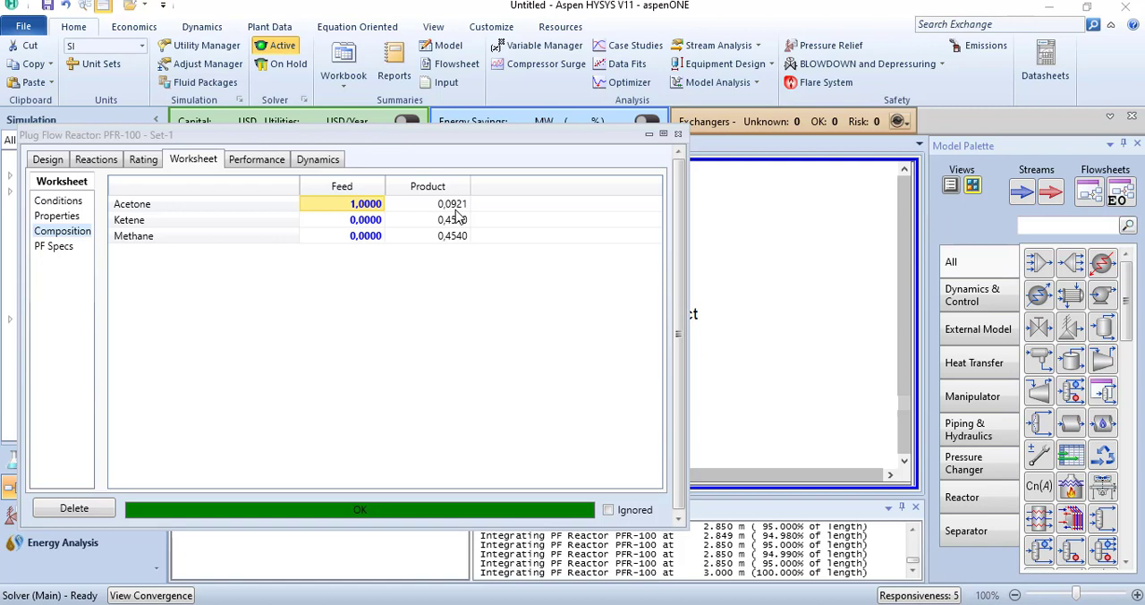
left_click(264, 162)
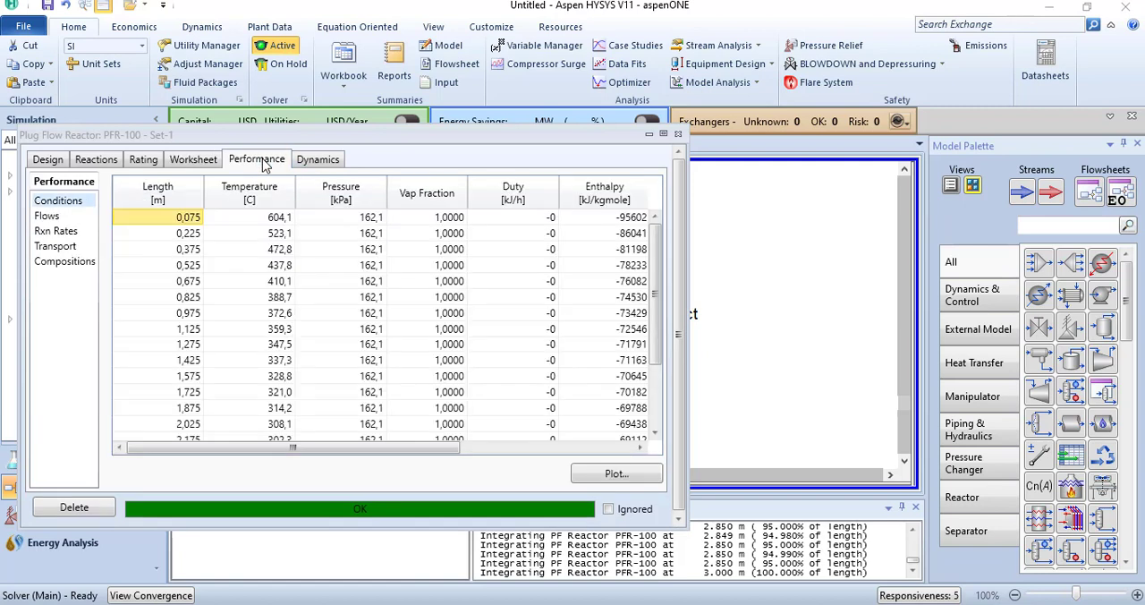
left_click(315, 163)
left_click(199, 166)
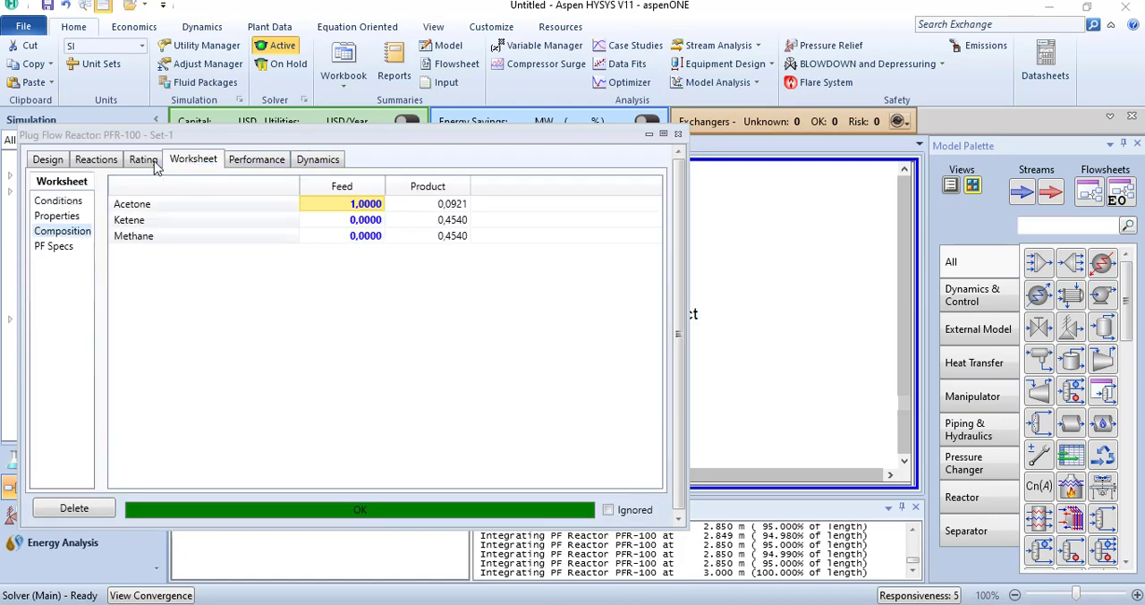
Step: Examine the reaction extents results of PFR-100 for the actual acetone conversion of Rxn-1
left_click(137, 166)
left_click(98, 167)
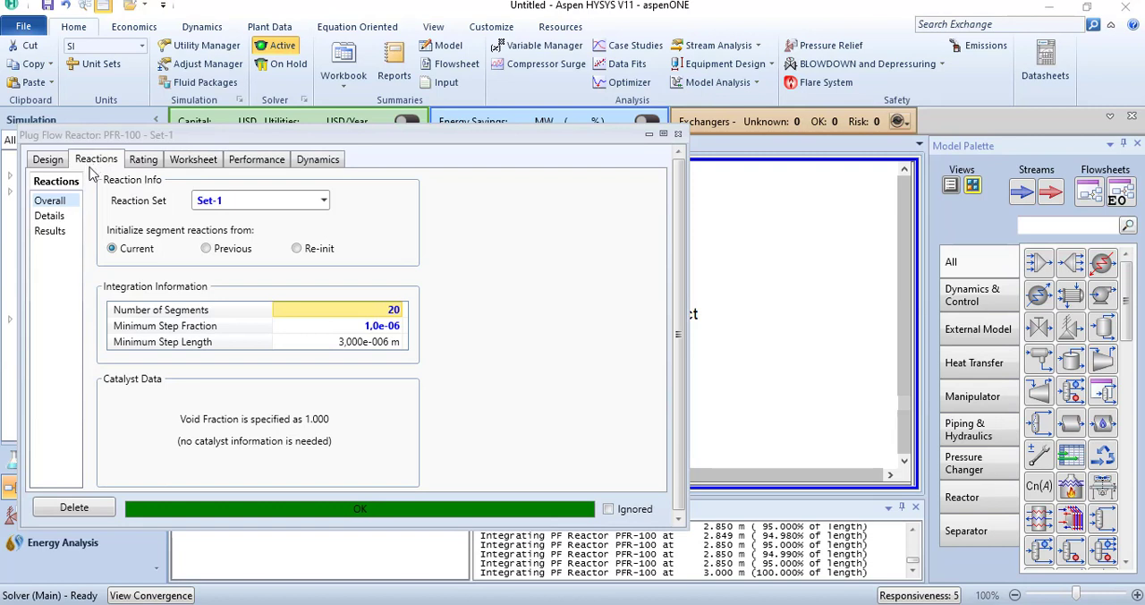
left_click(51, 234)
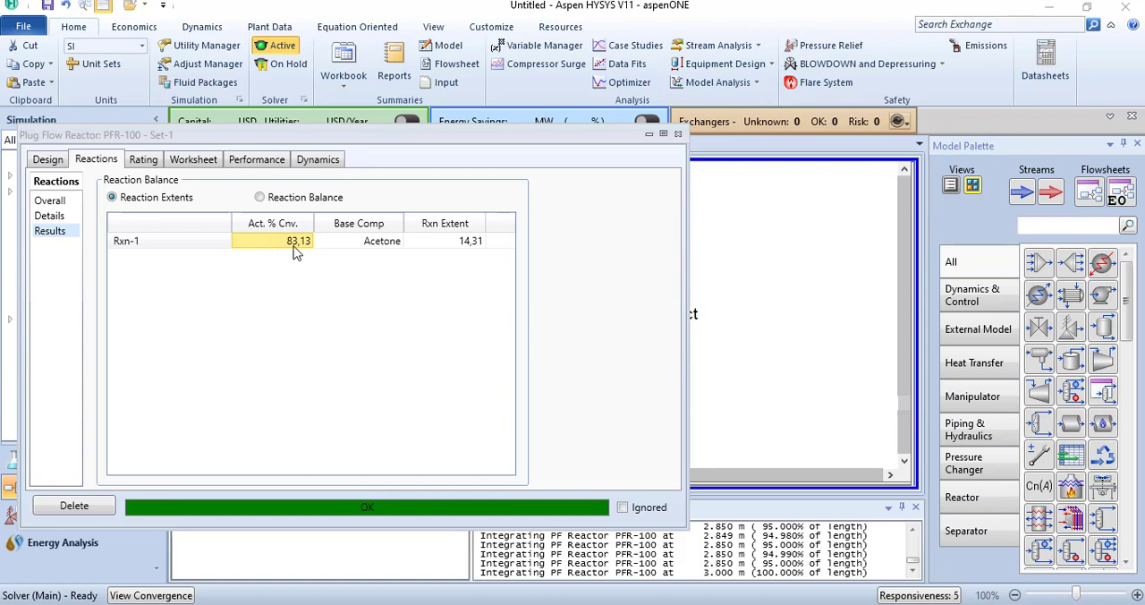
Step: Plot the temperature and pressure profiles along PFR-100's length, read the outlet temperature from the curve, and close the plot
left_click(259, 161)
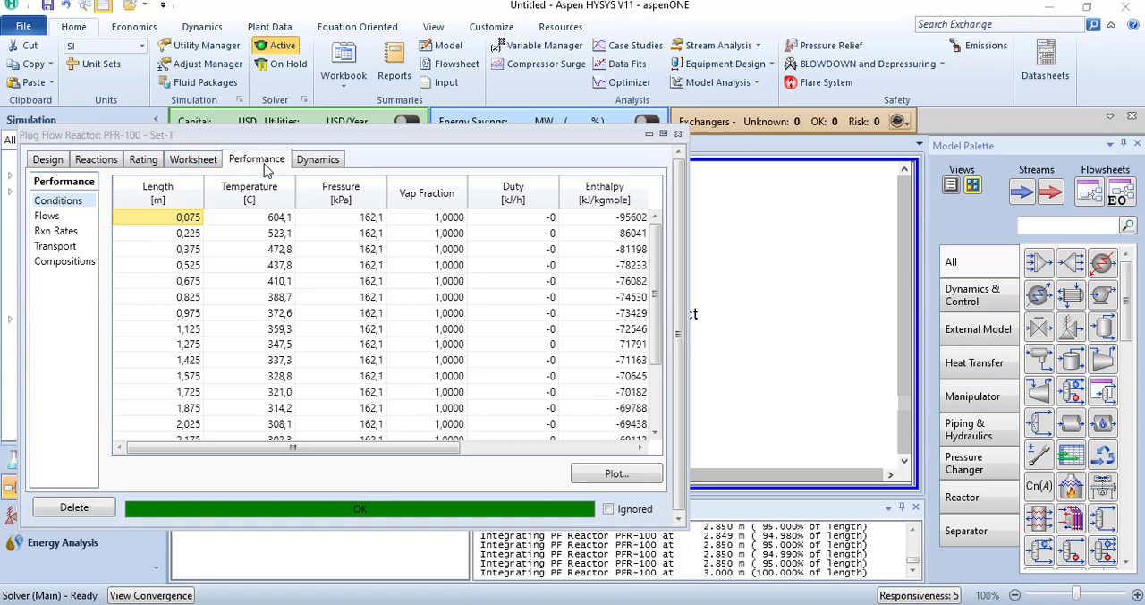
left_click(617, 476)
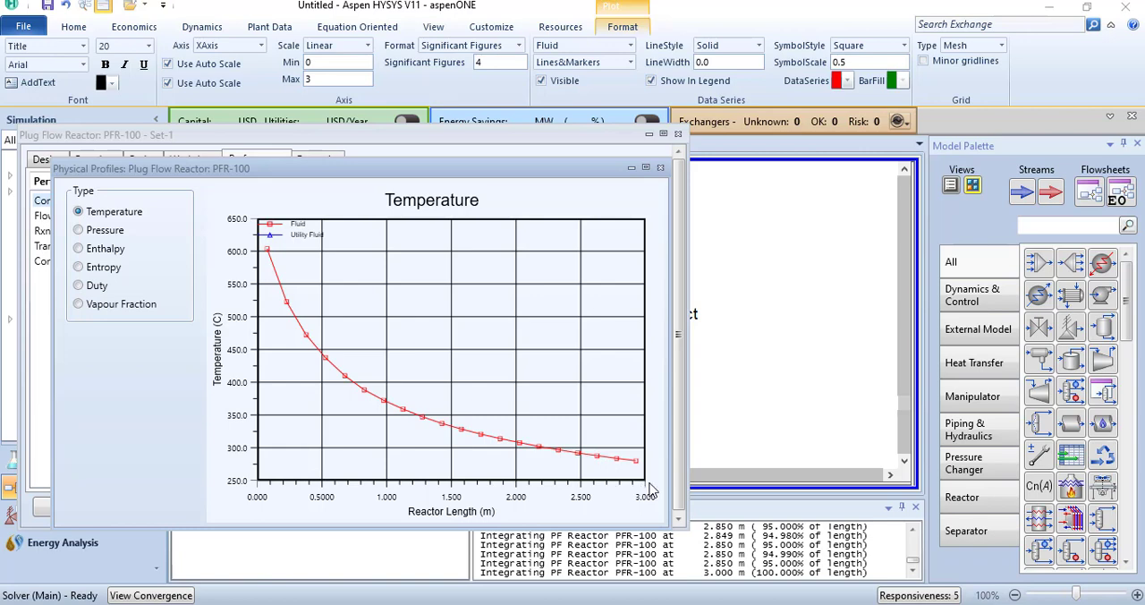
mouse_move(635, 461)
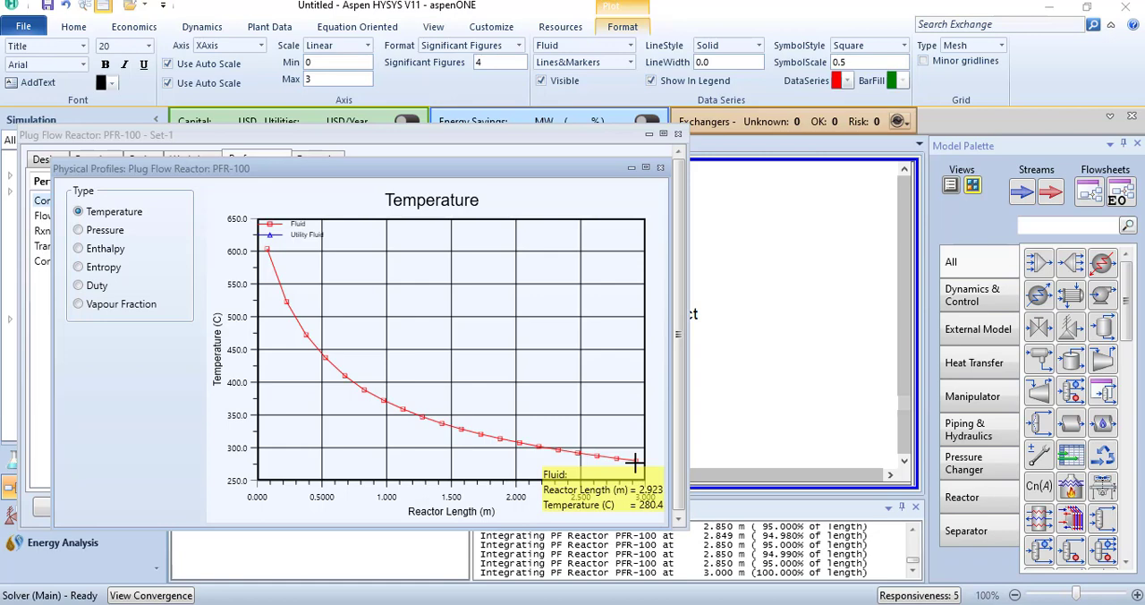
left_click(115, 234)
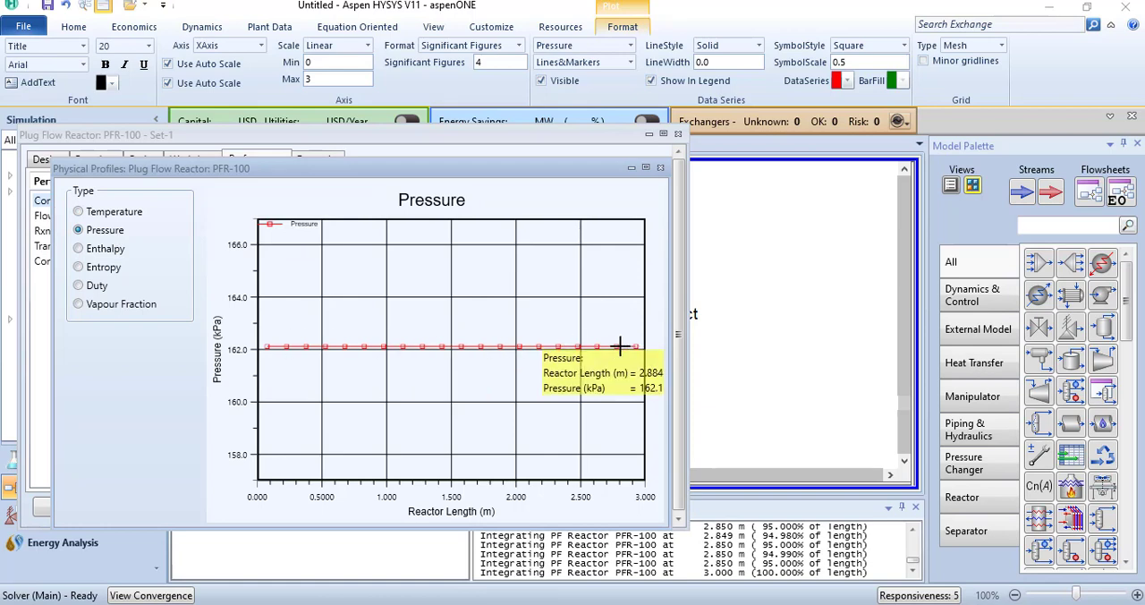
left_click(661, 167)
Step: Plot the molar, mass and volumetric flow profiles along PFR-100's length, examine the curves, and close the plot
left_click(46, 217)
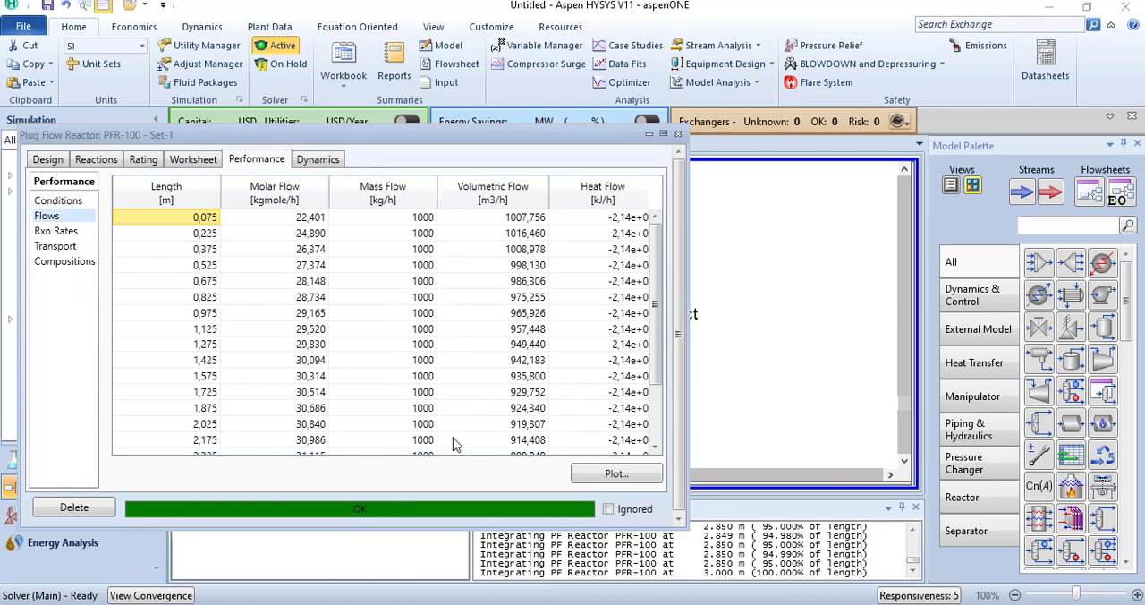
left_click(602, 474)
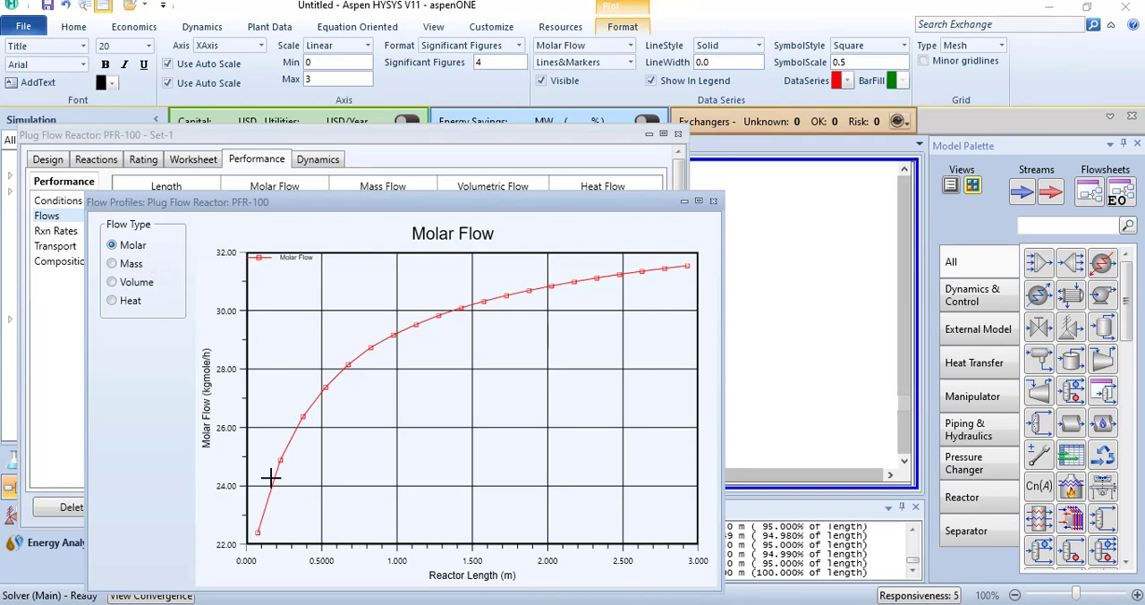
mouse_move(297, 436)
mouse_move(687, 265)
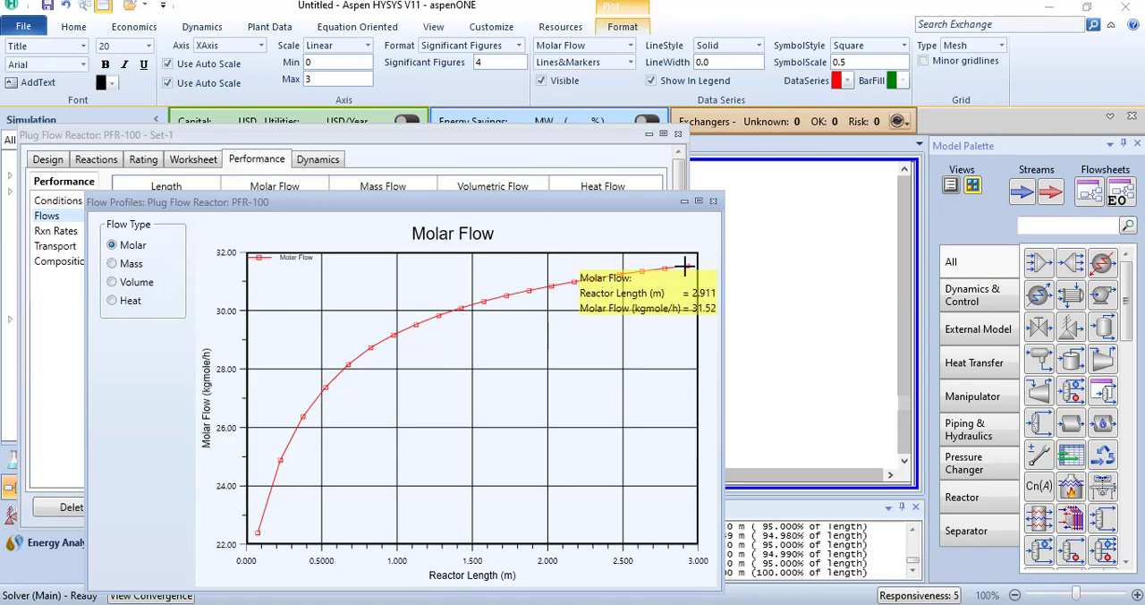
left_click(113, 264)
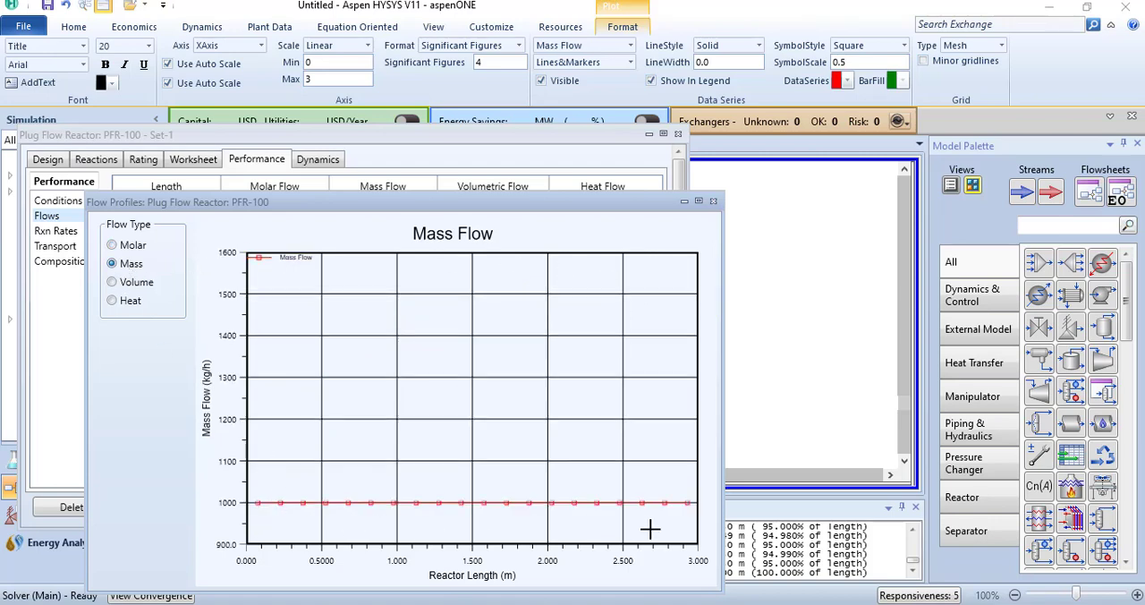
left_click(127, 285)
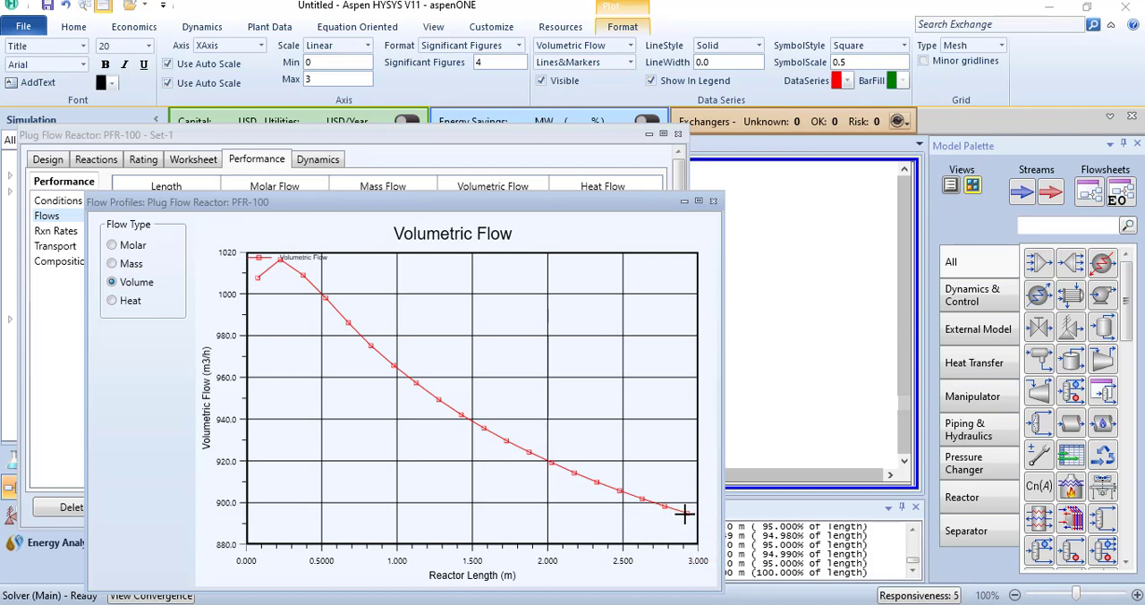
mouse_move(686, 513)
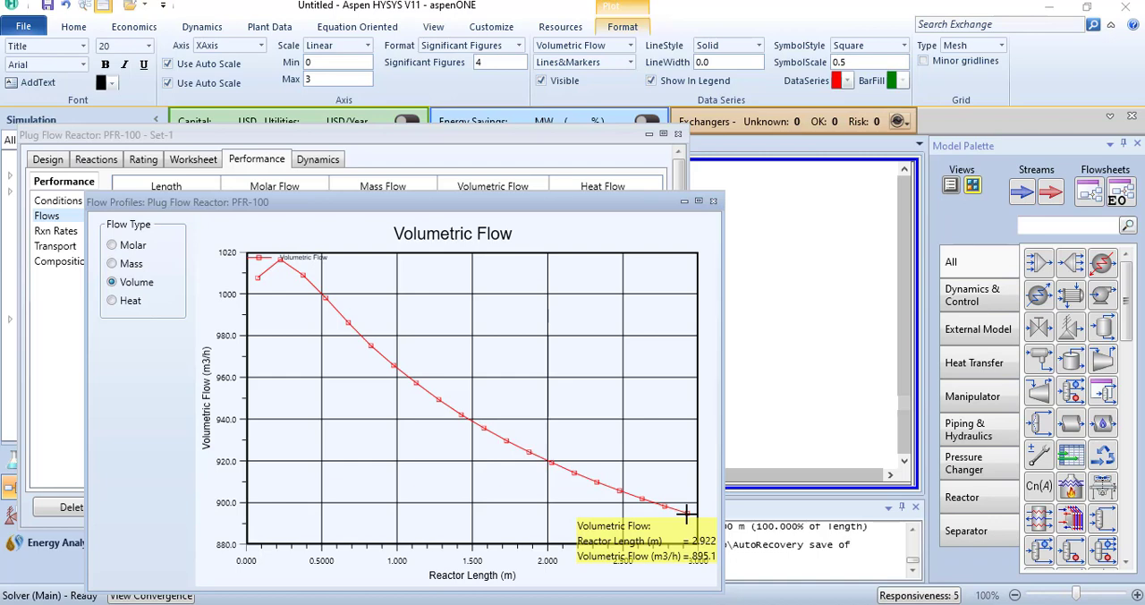
left_click(713, 200)
Step: Plot the reaction rate of Rxn-1 along PFR-100's length, examine the curve, and close the plot
left_click(55, 231)
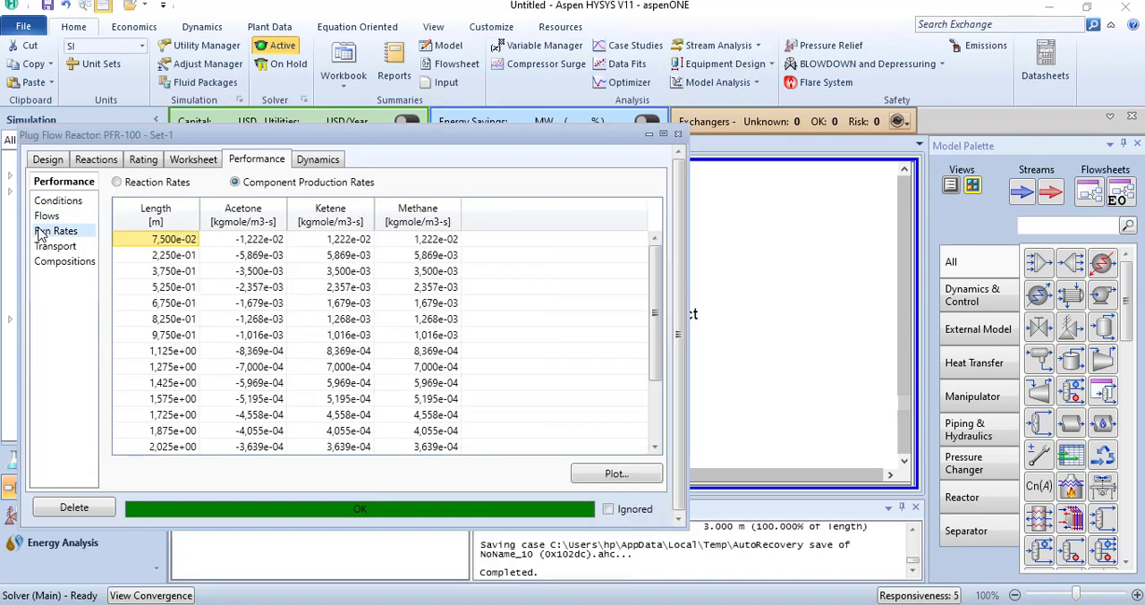
left_click(618, 475)
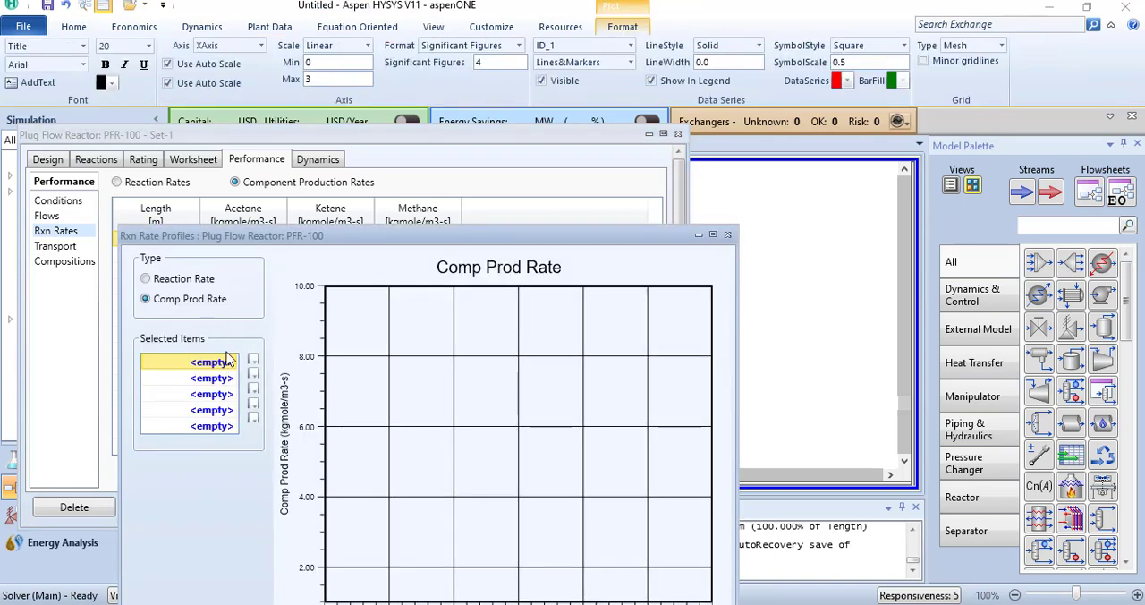
left_click(186, 282)
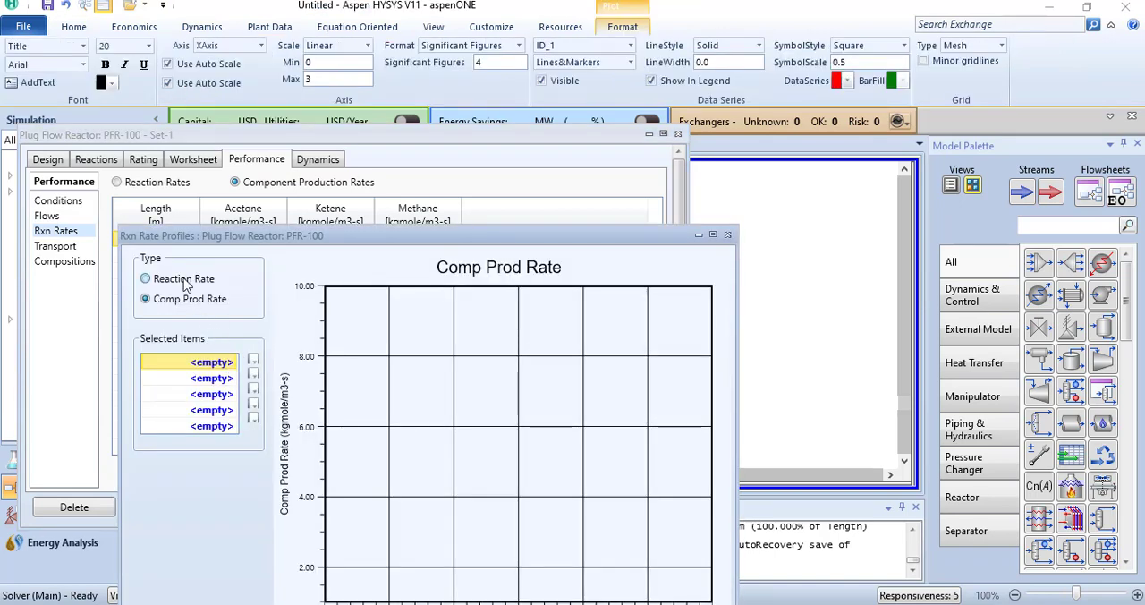
left_click(231, 364)
left_click(231, 363)
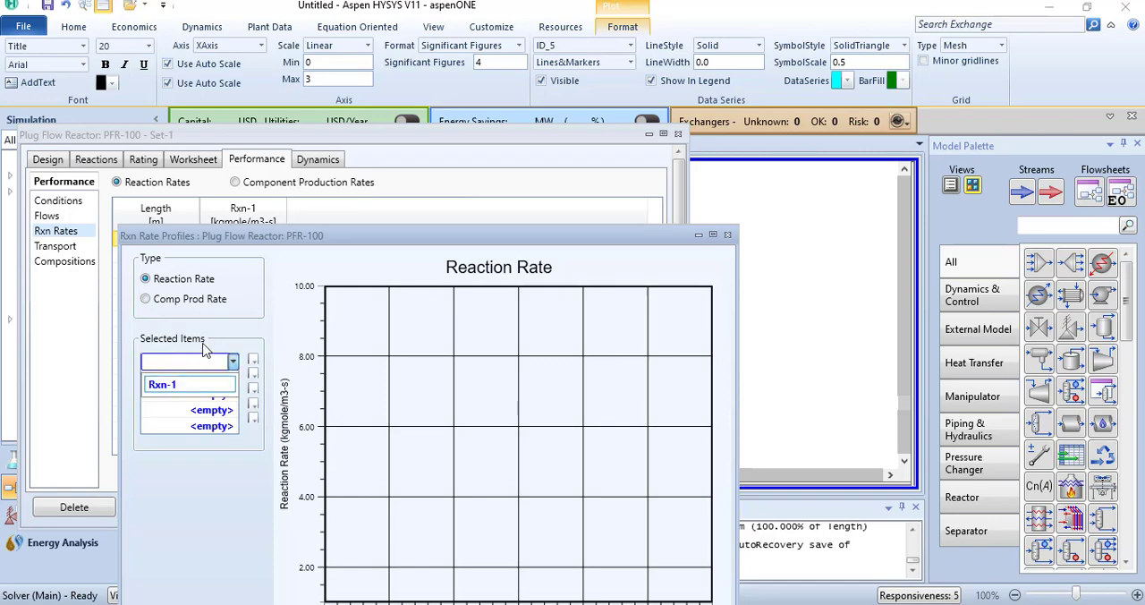
left_click(167, 387)
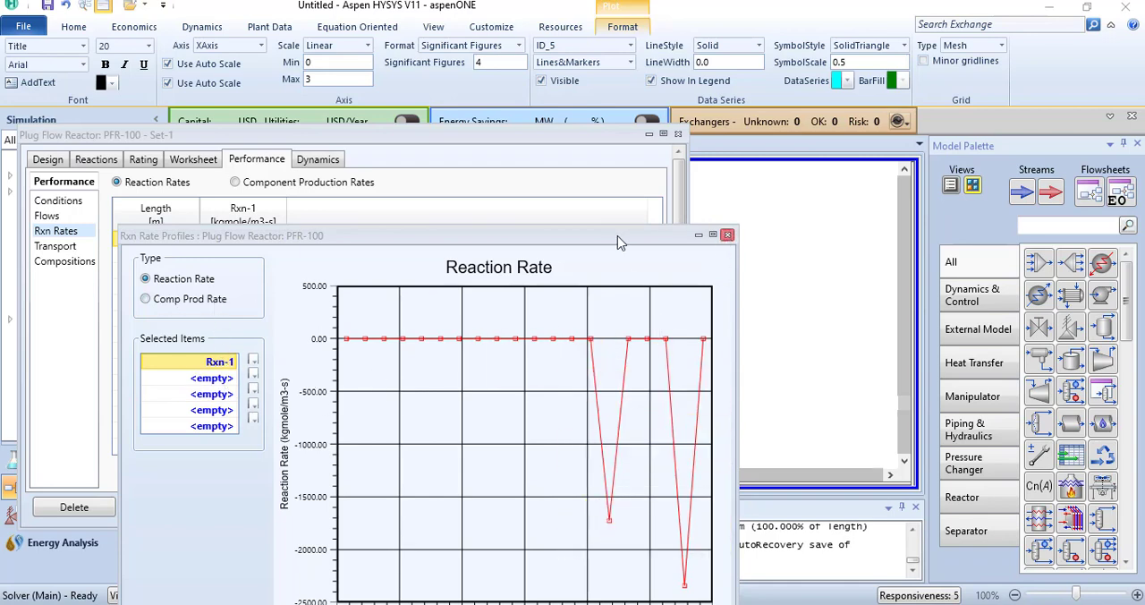
left_click(728, 235)
Step: Plot the acetone mole fraction along PFR-100's length from its composition results and examine the curve
left_click(61, 261)
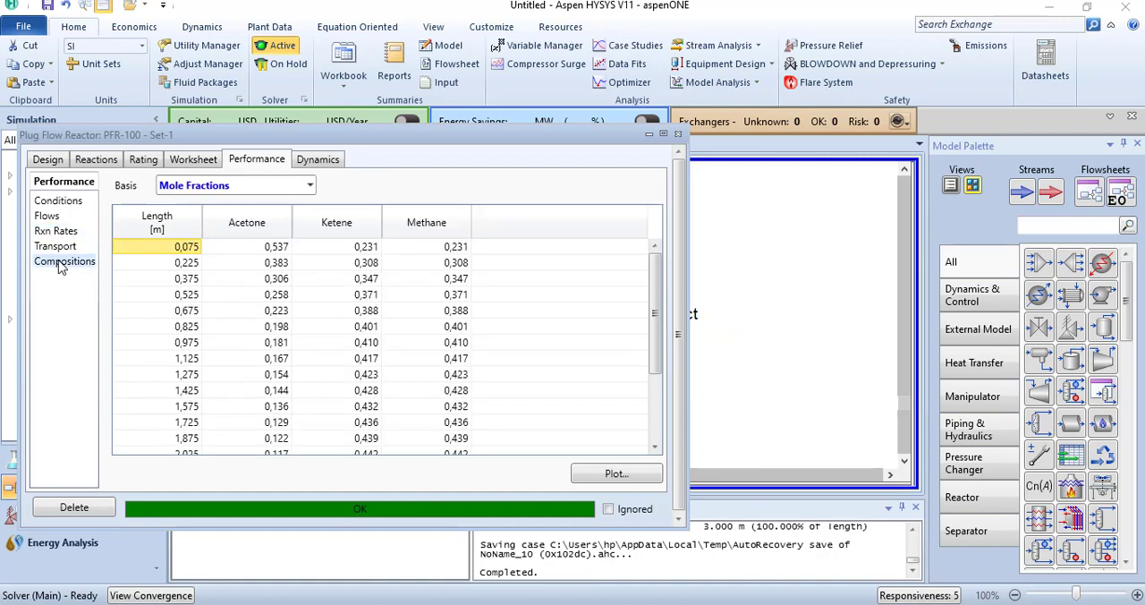
left_click(616, 474)
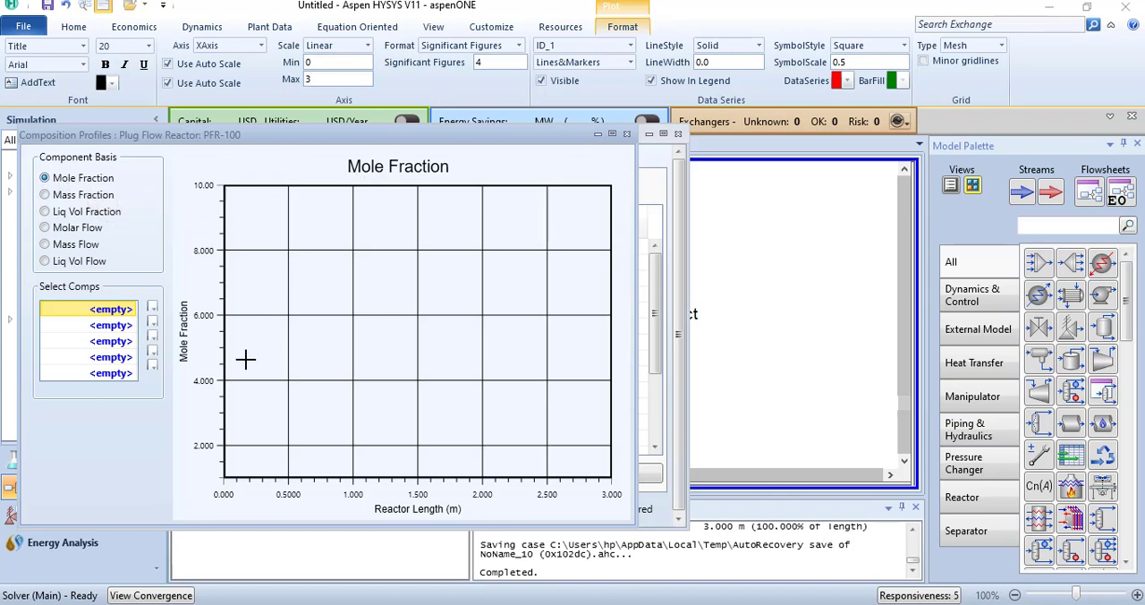
left_click(134, 313)
left_click(132, 309)
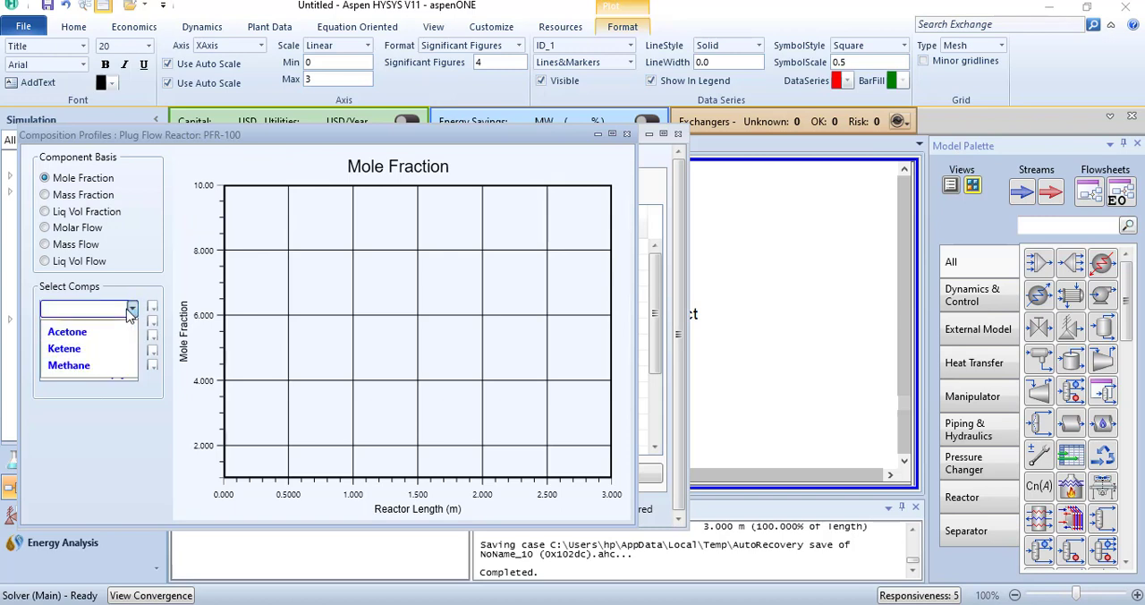
left_click(83, 333)
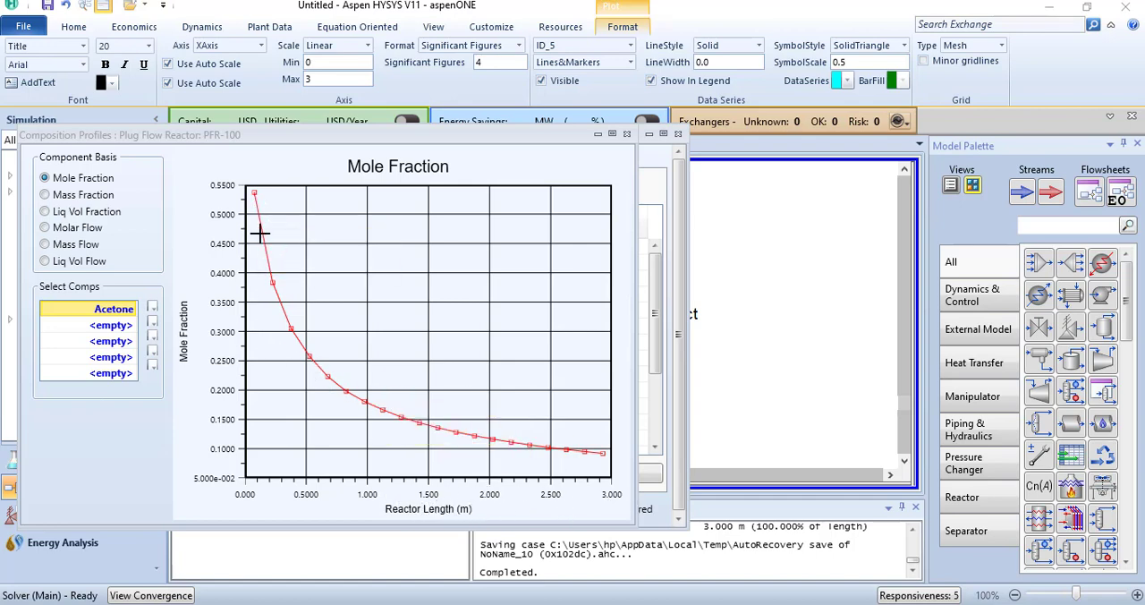
mouse_move(598, 452)
Step: Add Ketene and Methane to the mole fraction plot and compare their curves with acetone's
left_click(131, 325)
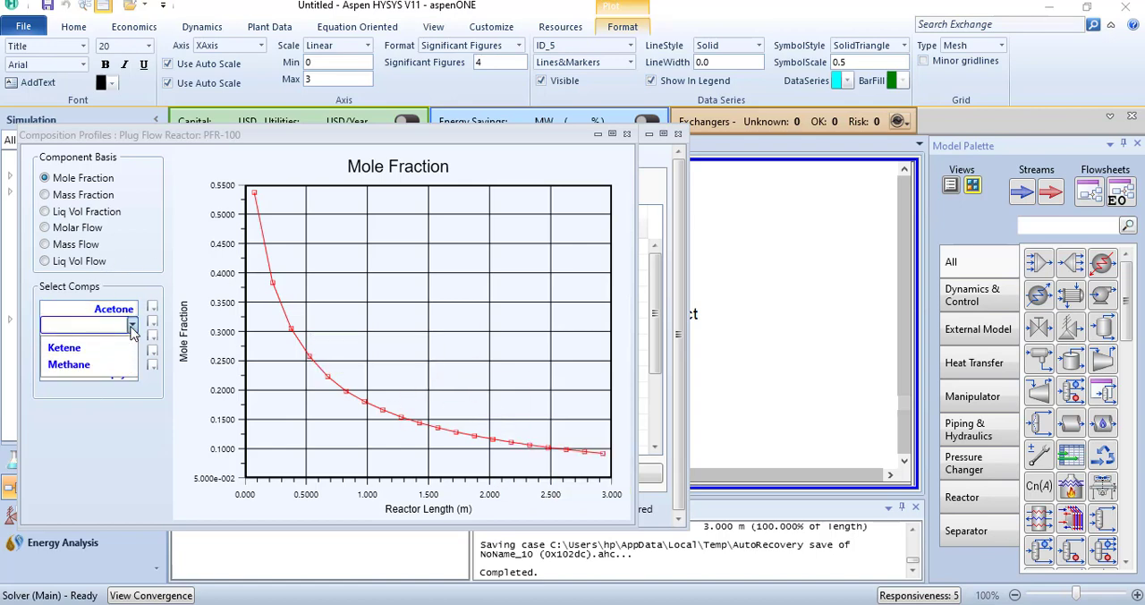
left_click(92, 353)
mouse_move(341, 286)
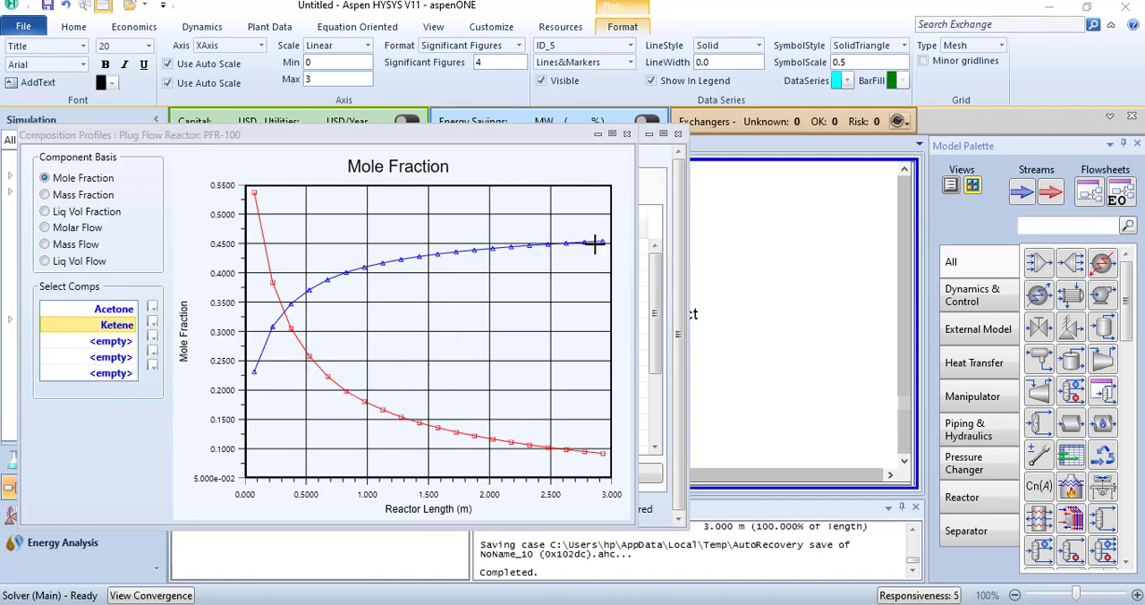
left_click(131, 343)
left_click(98, 367)
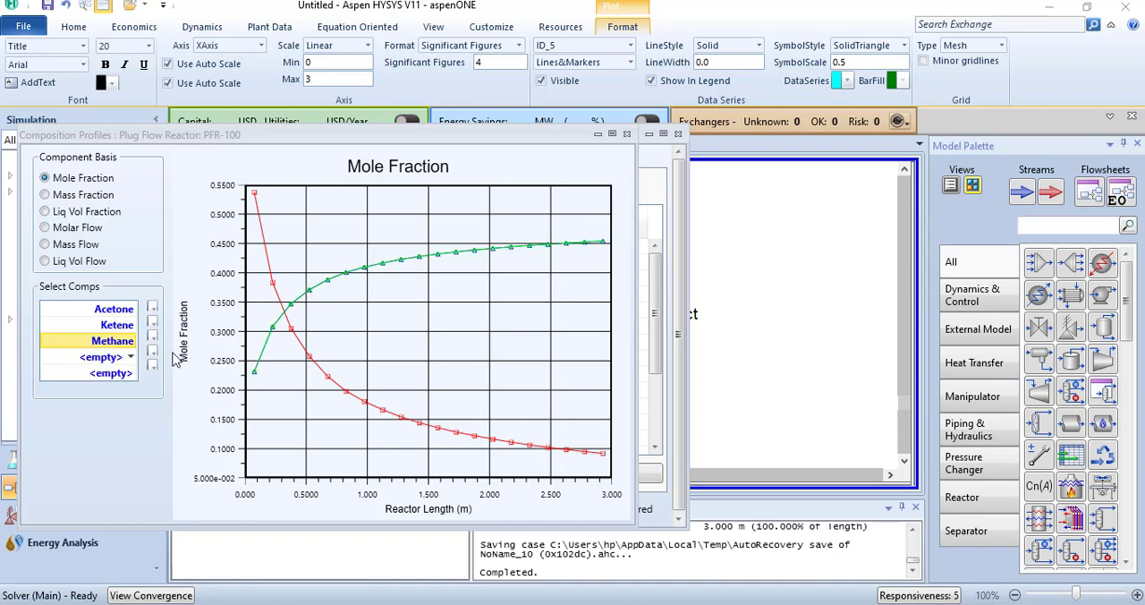
mouse_move(423, 264)
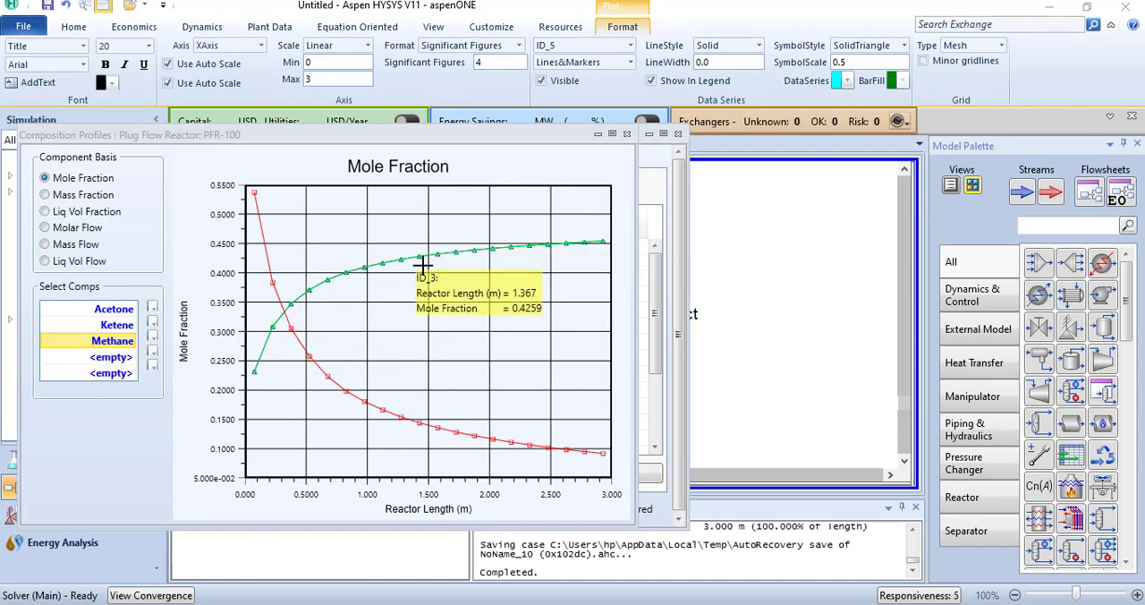
Step: View the composition profiles as mass fraction, liquid volume fraction, molar flow and mass flow, then close the plot and PFR-100's window
left_click(85, 199)
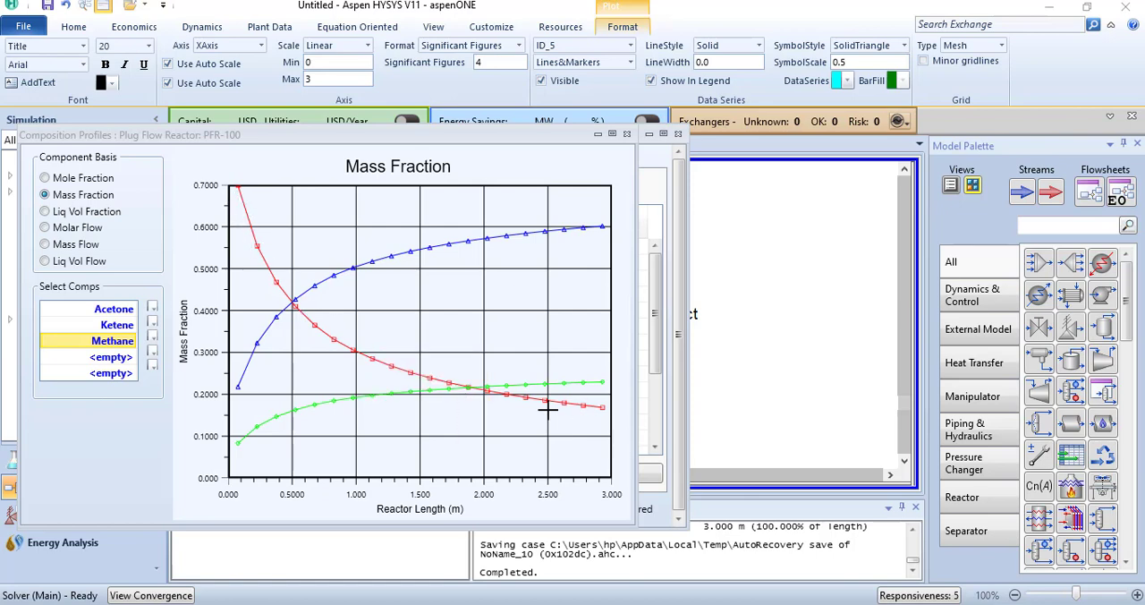
mouse_move(320, 304)
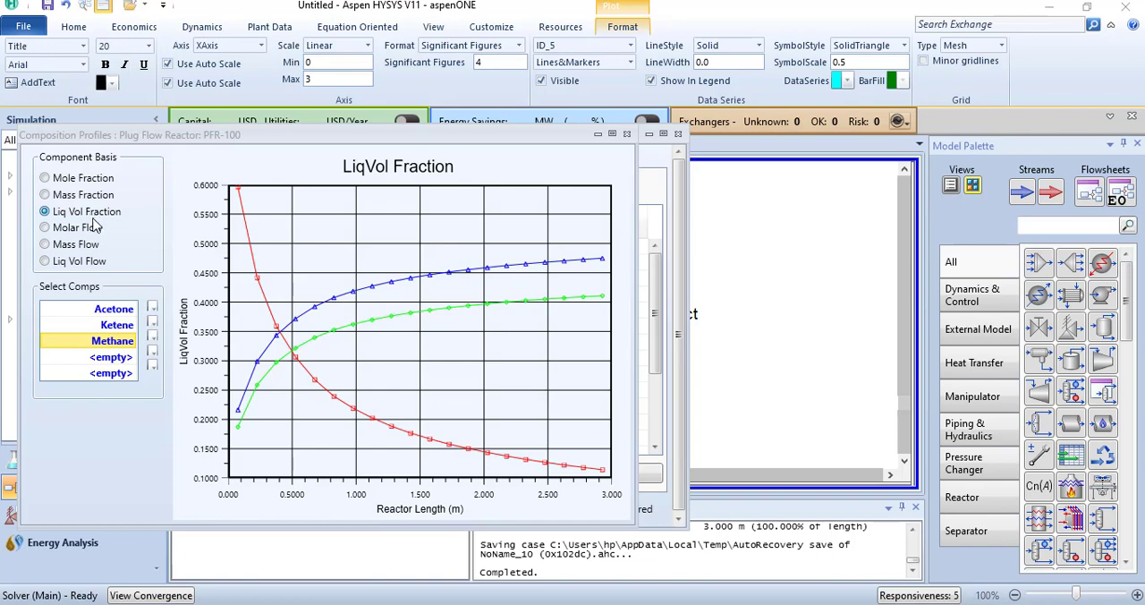
left_click(94, 233)
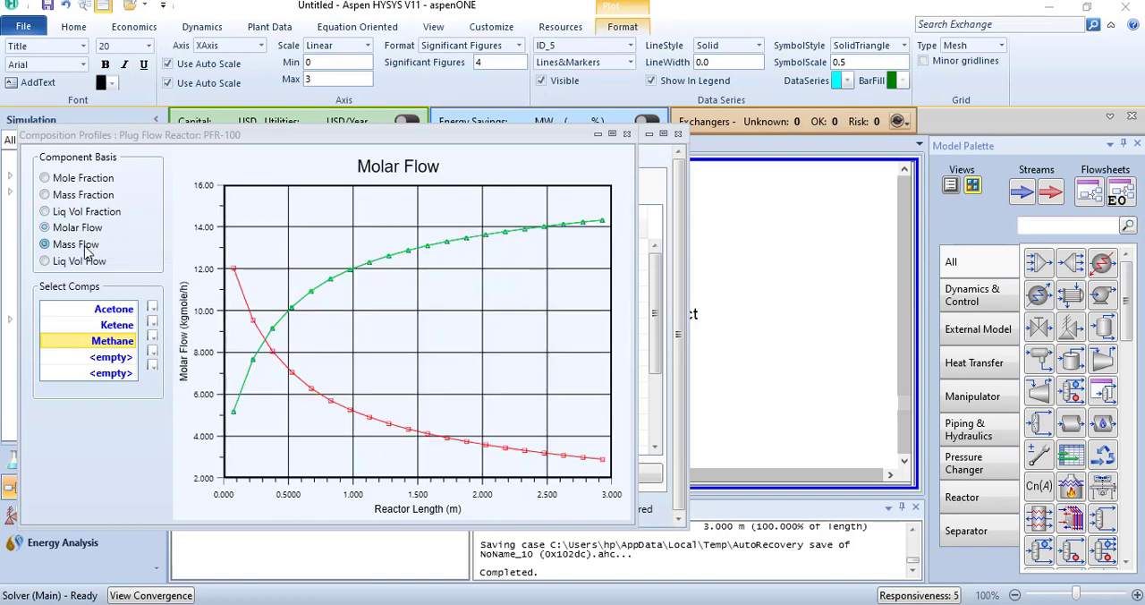
left_click(86, 251)
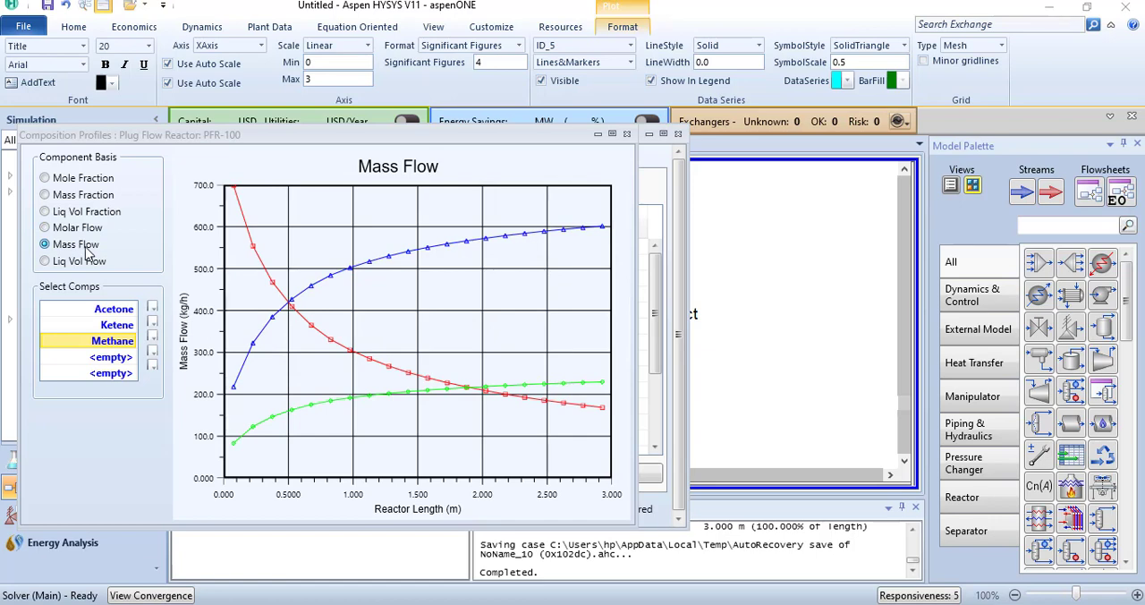
mouse_move(387, 256)
left_click(626, 134)
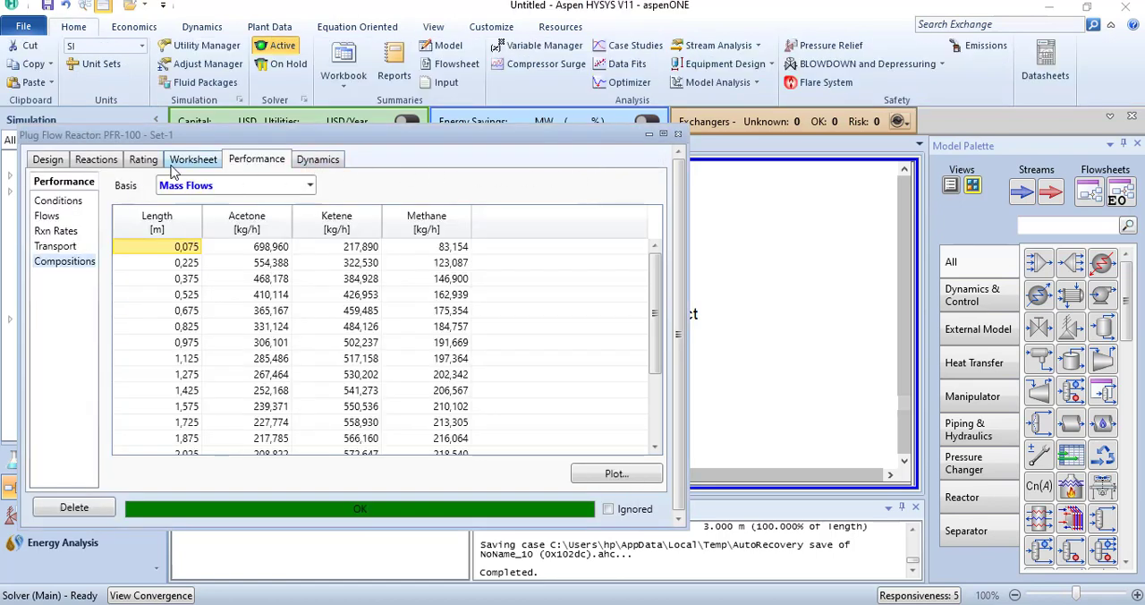
left_click(677, 134)
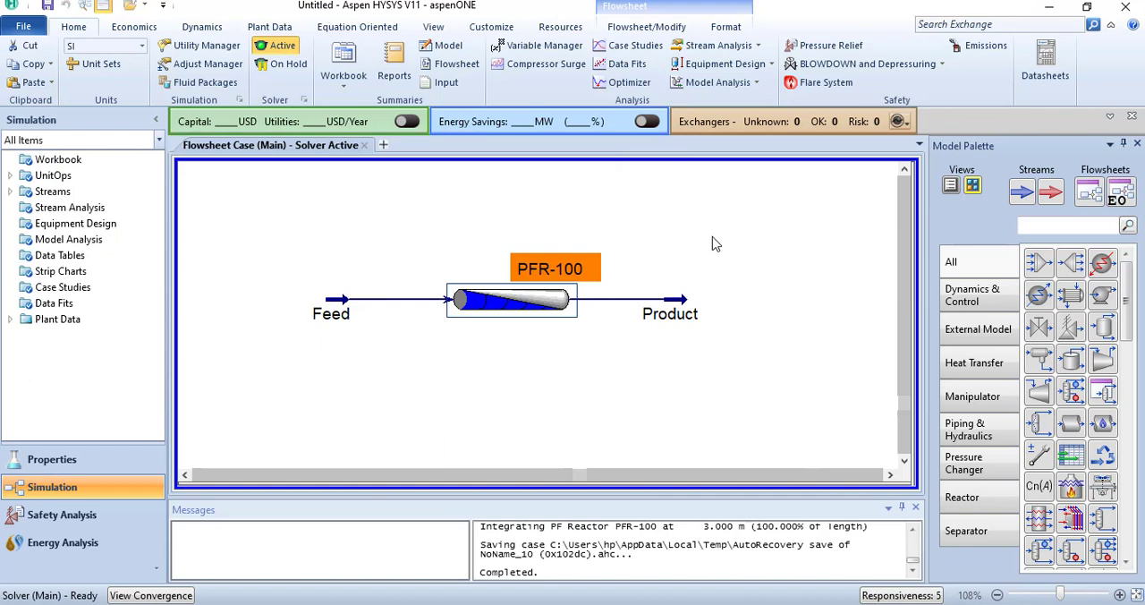